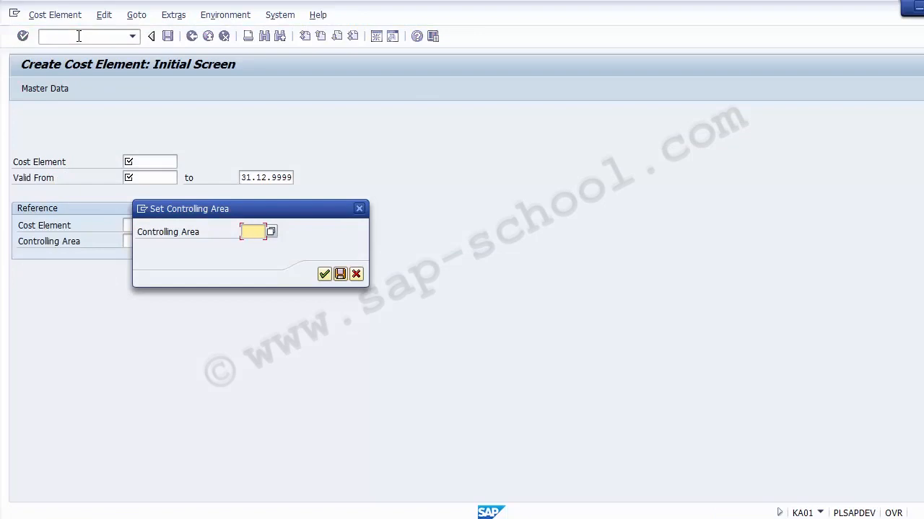
# Set the controlling area to Z100 for creating the cost element.
pyautogui.write('Z')
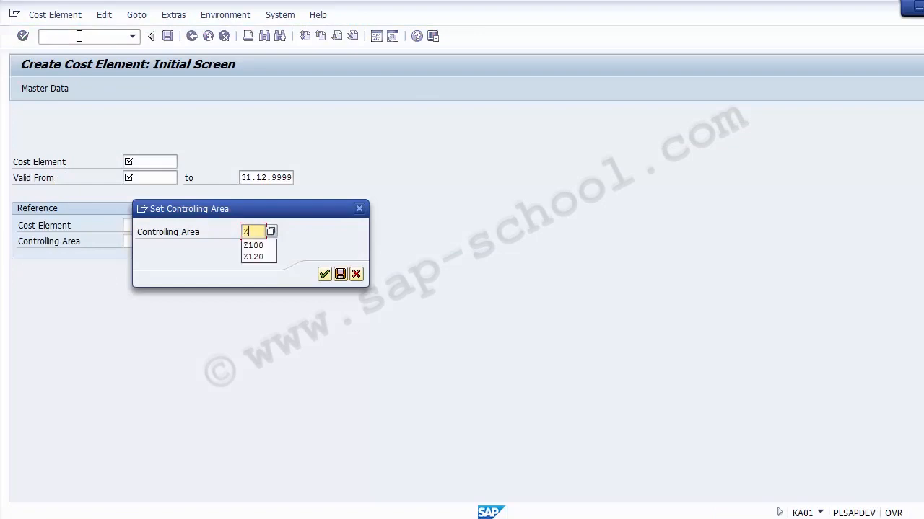
pyautogui.write('100')
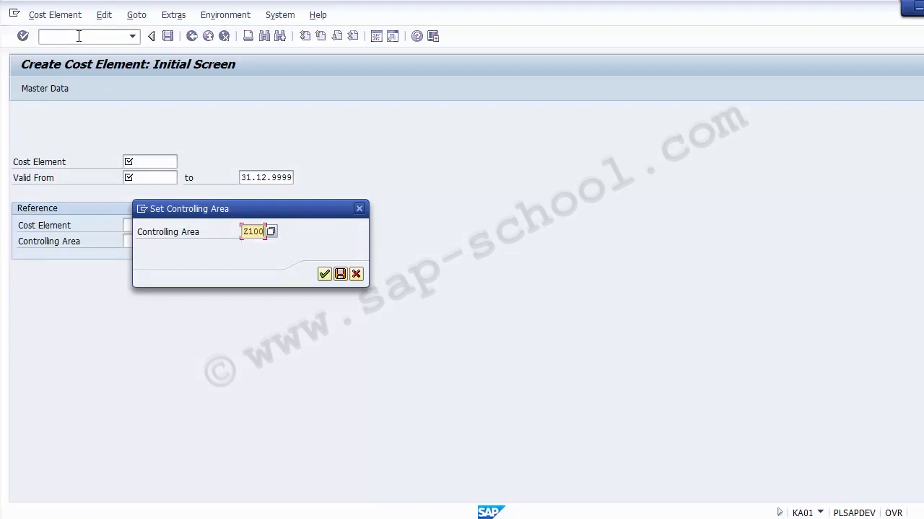
pyautogui.press('Return')
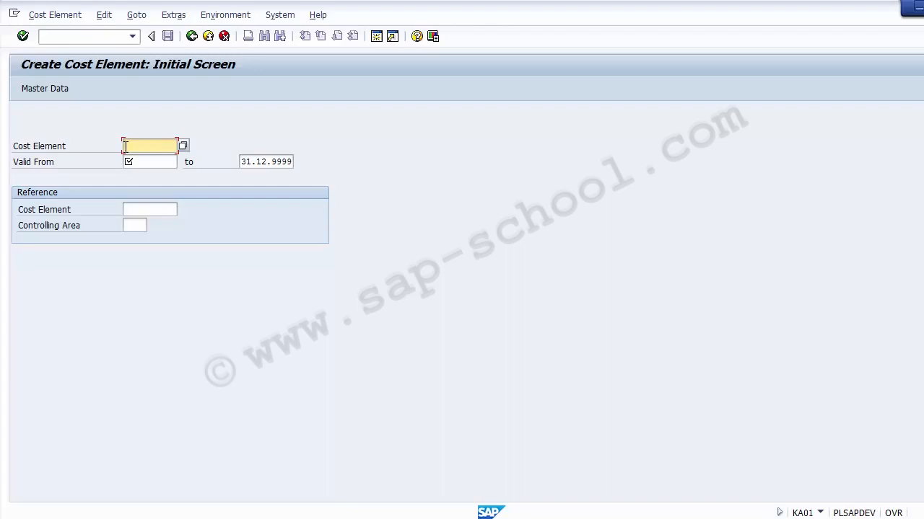
# Open the central G/L account editing transaction FS00 in a new session.
pyautogui.click(78, 36)
pyautogui.write('/o')
pyautogui.write('KA01')
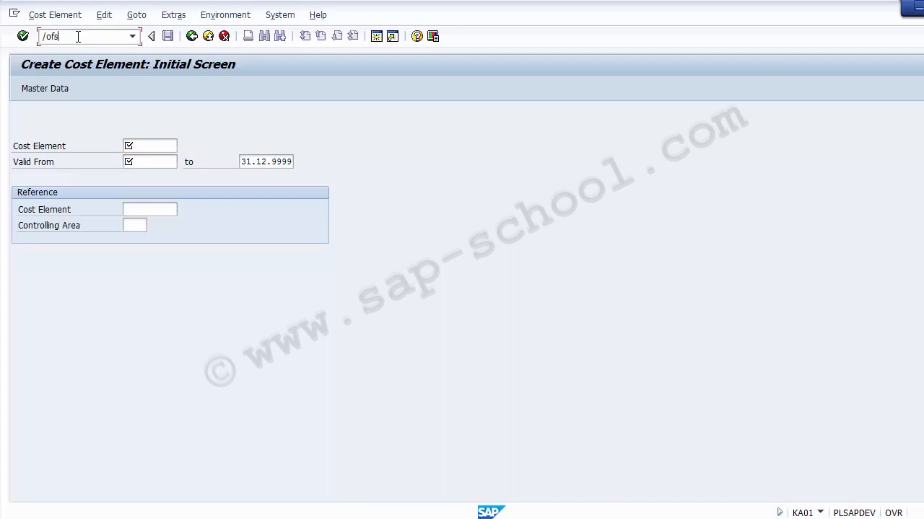
pyautogui.press('Return')
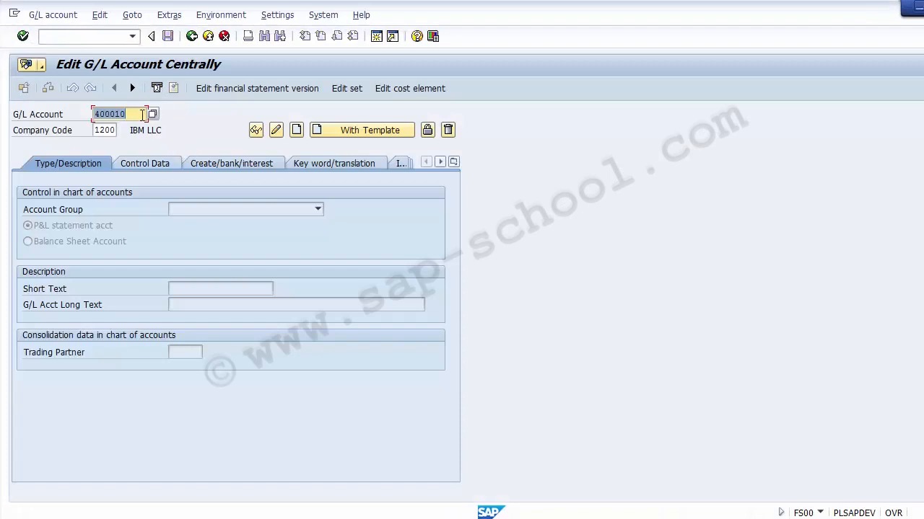
# Clear the G/L account field and search for the G/L accounts of company code 1200.
pyautogui.click(142, 114)
pyautogui.press('BackSpace')
pyautogui.press('BackSpace')
pyautogui.press('BackSpace')
pyautogui.press('BackSpace')
pyautogui.press('BackSpace')
pyautogui.press('BackSpace')
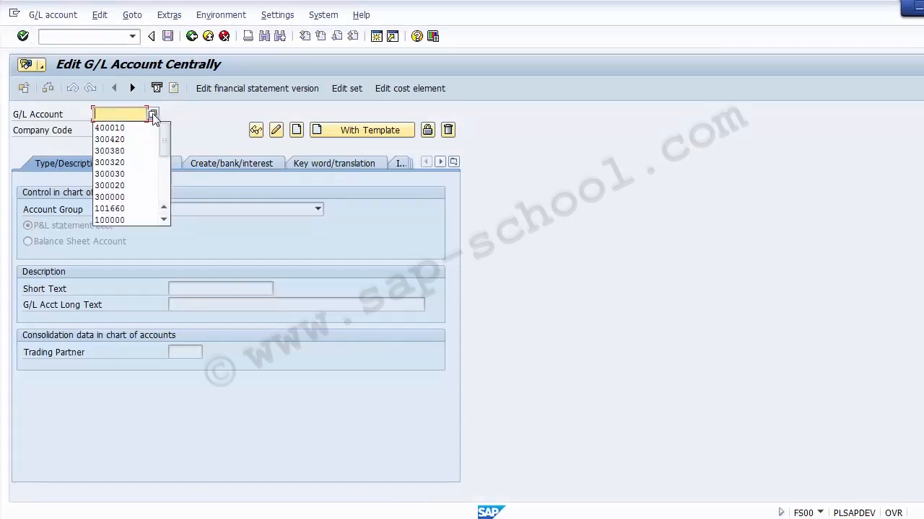
pyautogui.click(153, 116)
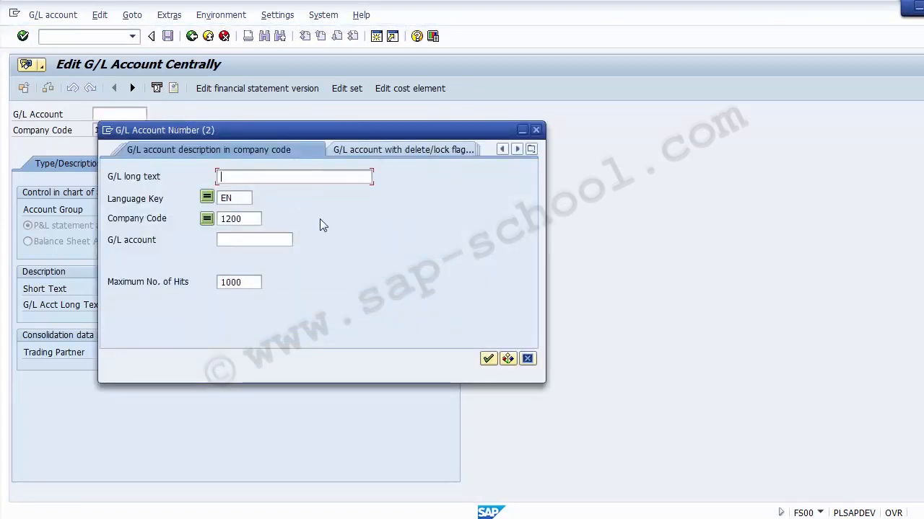
pyautogui.click(256, 220)
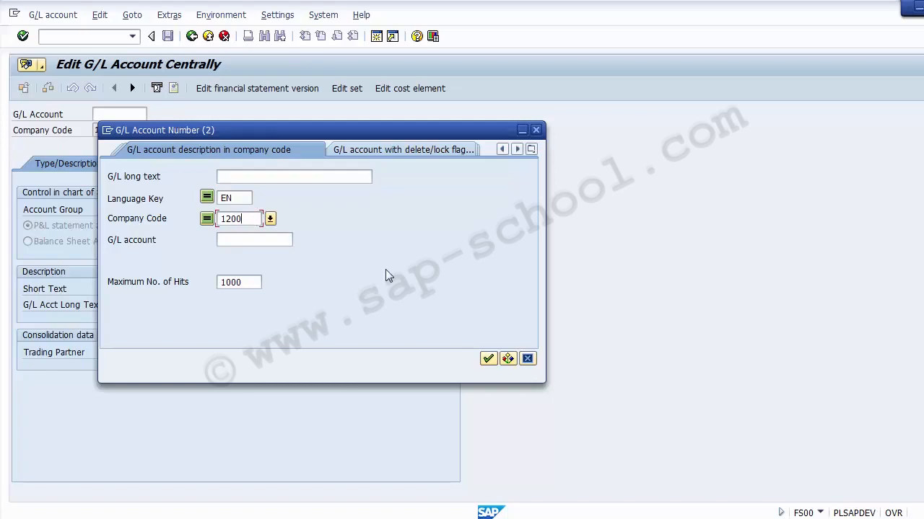
pyautogui.press('Return')
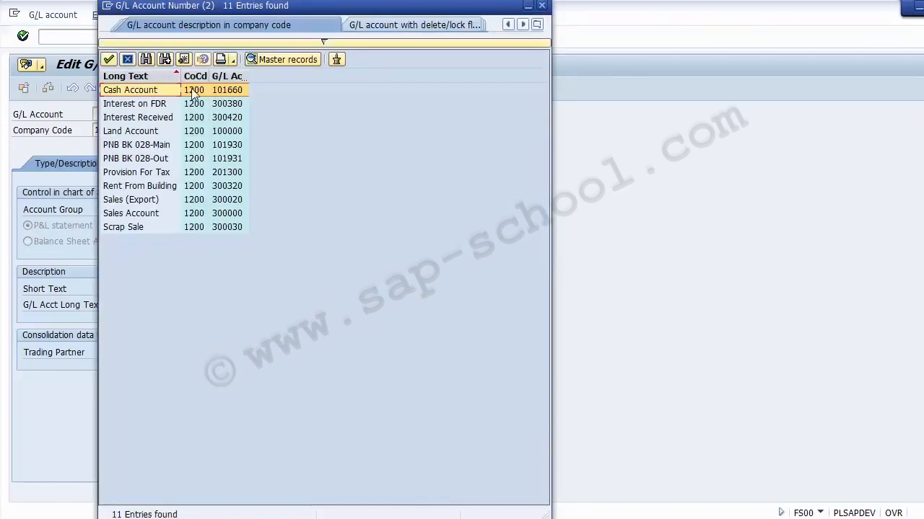
# Go through the G/L accounts found for company code 1200 and choose Sales Account 300000.
pyautogui.press('Down')
pyautogui.press('Down')
pyautogui.press('Down')
pyautogui.press('Down')
pyautogui.press('Down')
pyautogui.press('Down')
pyautogui.press('Down')
pyautogui.press('Down')
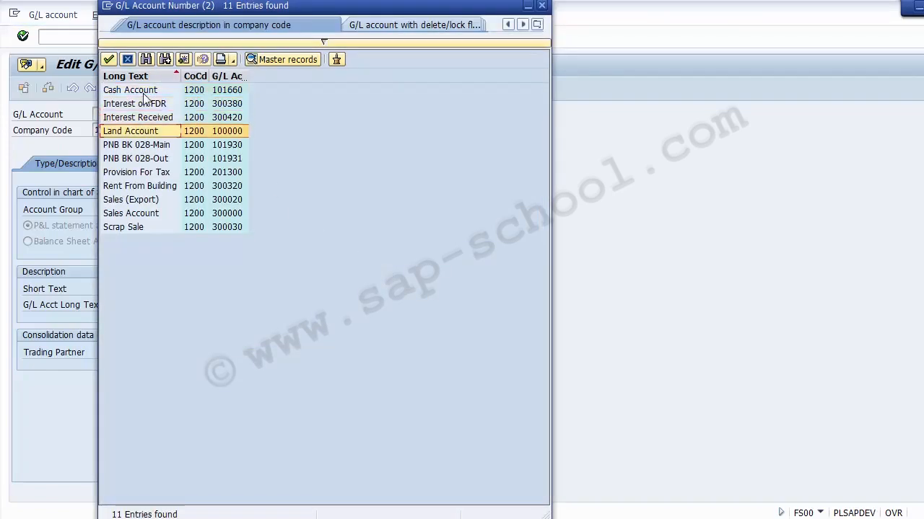
pyautogui.press('Down')
pyautogui.press('Down')
pyautogui.press('Up')
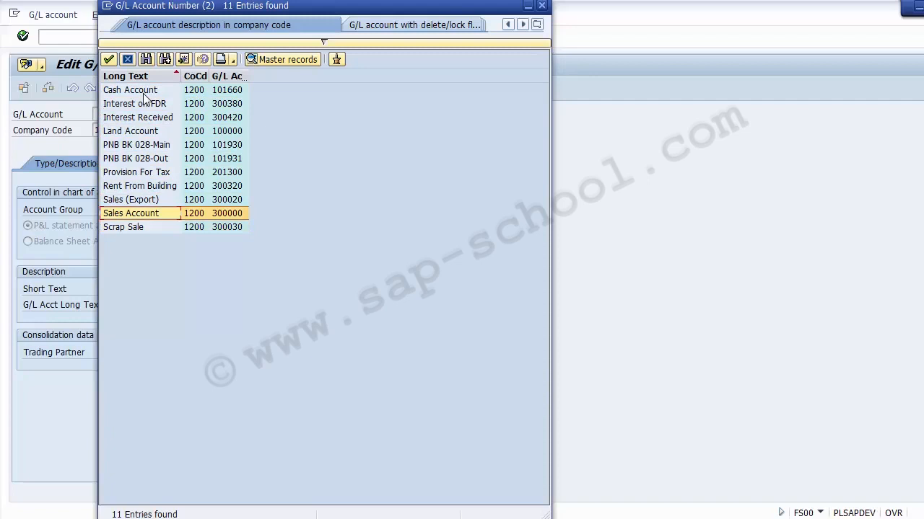
pyautogui.press('Up')
pyautogui.press('Up')
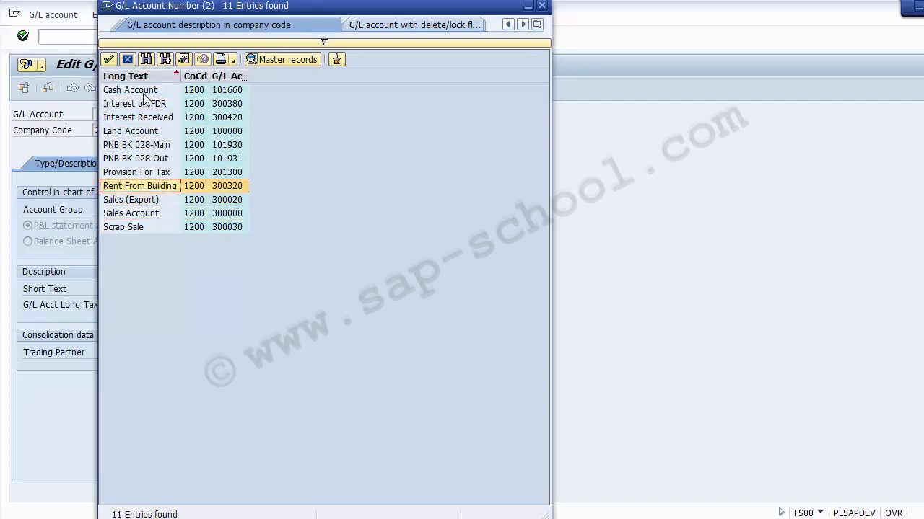
pyautogui.press('Down')
pyautogui.press('Down')
pyautogui.press('Down')
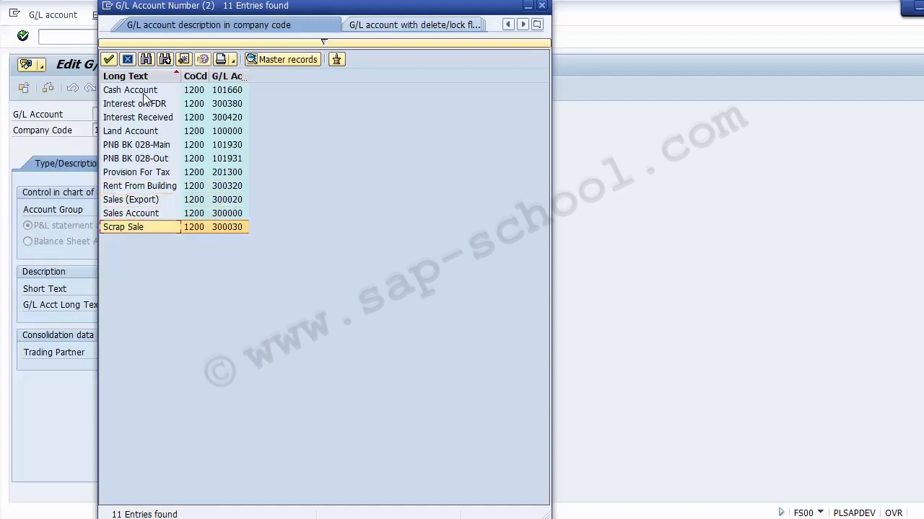
pyautogui.press('Up')
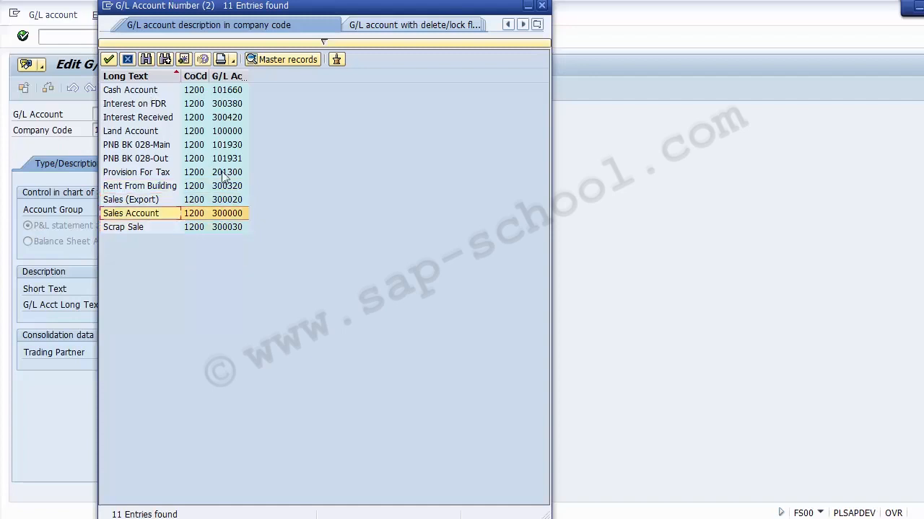
pyautogui.doubleClick(231, 217)
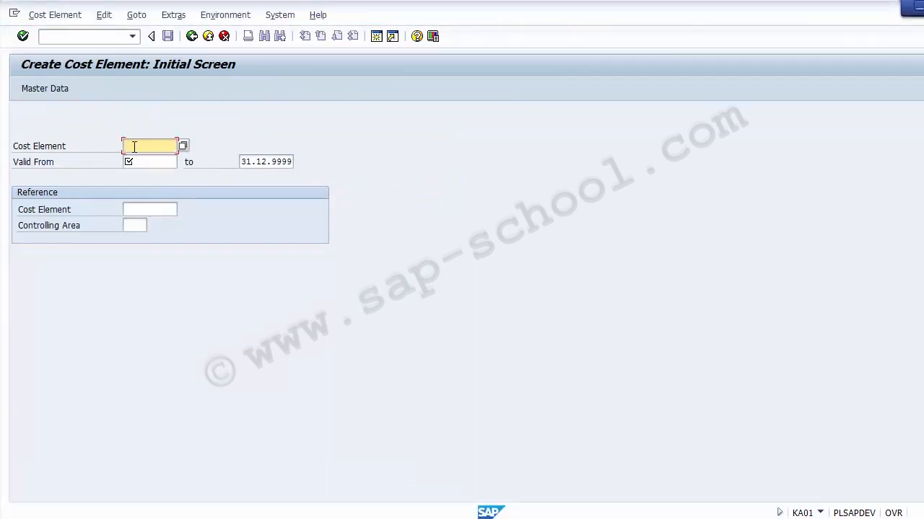
# In the Create Cost Element session, enter cost element 300000 with a valid-from date of 01.04.2014.
pyautogui.write('300000')
pyautogui.click(148, 161)
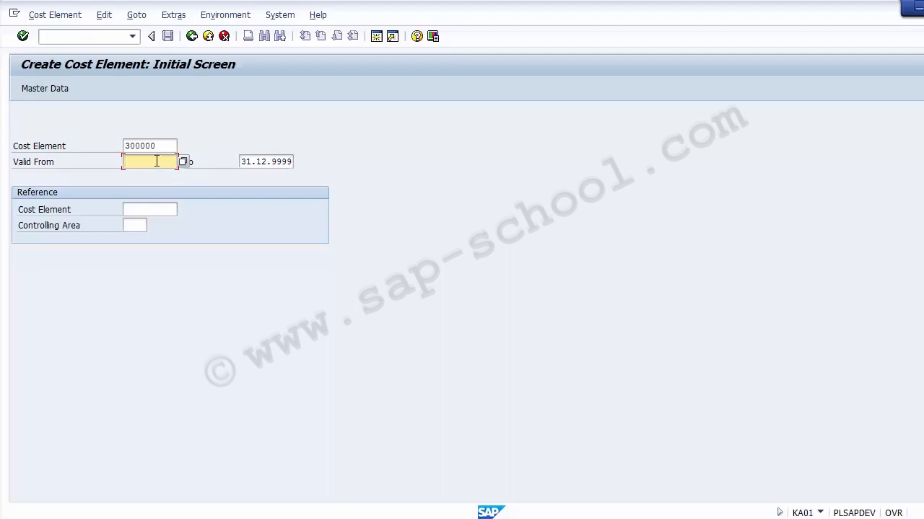
pyautogui.write('010')
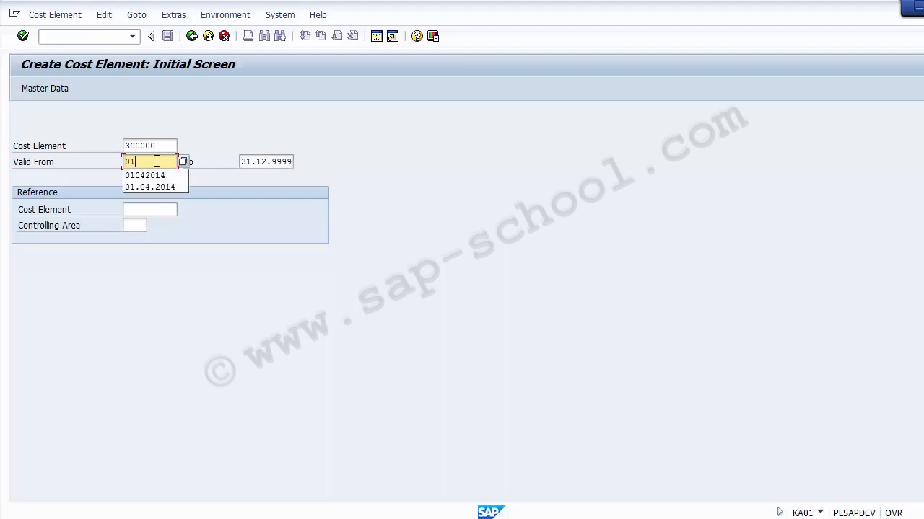
pyautogui.press('BackSpace')
pyautogui.press('Down')
pyautogui.press('Down')
pyautogui.press('Return')
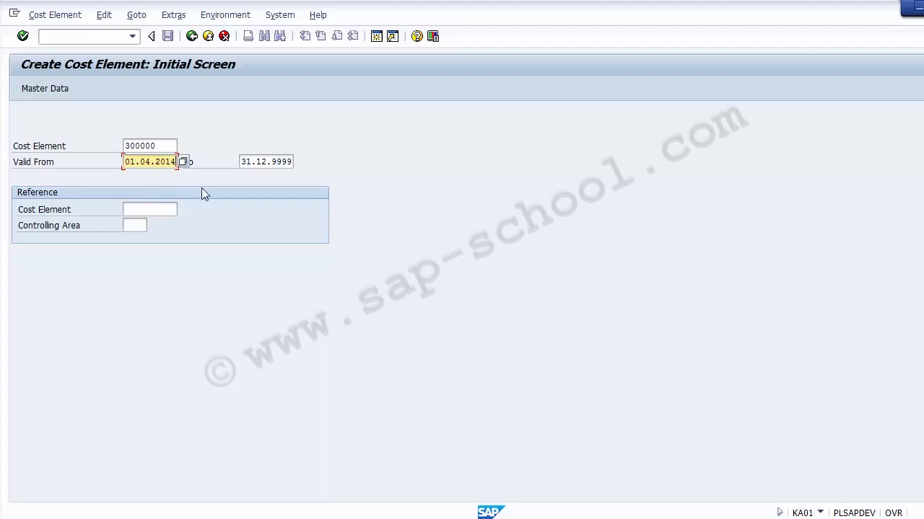
# Check the cost element number and valid-from date, and continue to the basic data screen.
pyautogui.click(160, 146)
pyautogui.click(160, 158)
pyautogui.click(160, 145)
pyautogui.click(161, 160)
pyautogui.click(166, 145)
pyautogui.moveTo(165, 145); pyautogui.dragTo(116, 147)
pyautogui.click(115, 150)
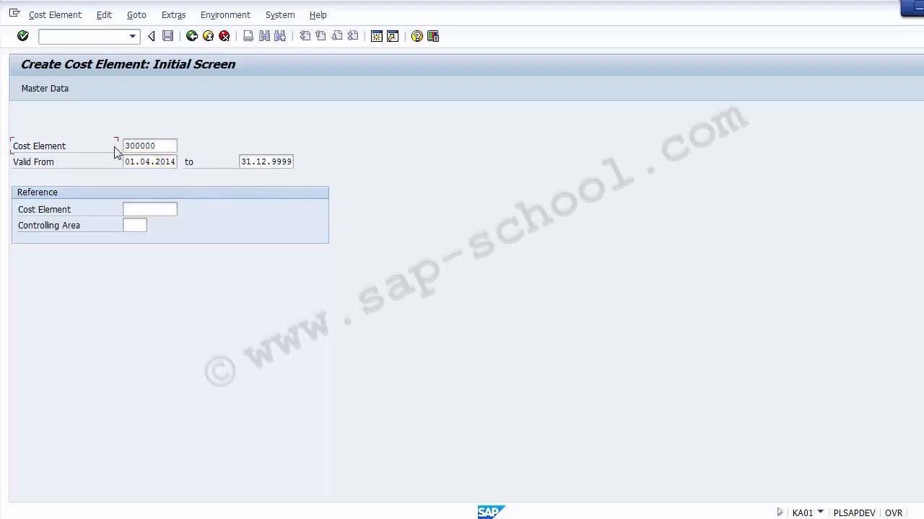
pyautogui.click(153, 144)
pyautogui.click(159, 163)
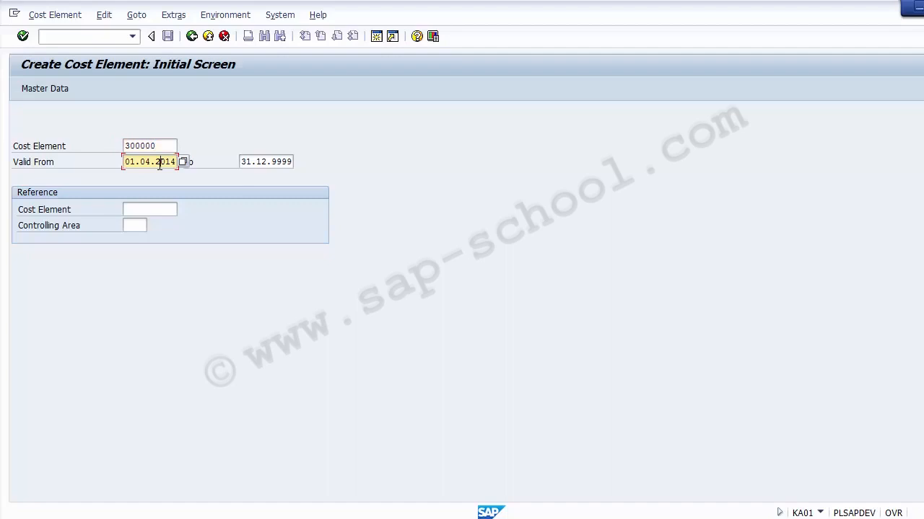
pyautogui.press('Return')
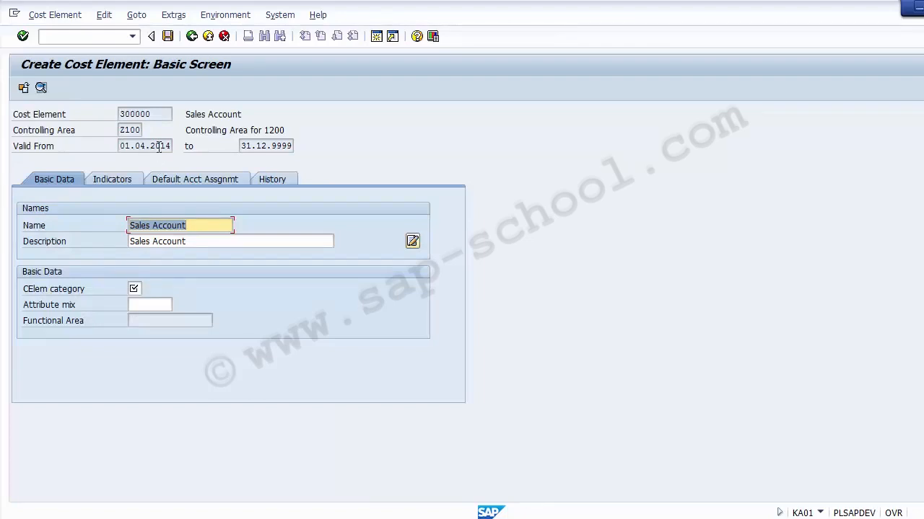
# Review the cost element number and compare it with the proposed name and description.
pyautogui.click(134, 114)
pyautogui.moveTo(134, 114)
pyautogui.mouseDown()
pyautogui.moveTo(117, 112)
pyautogui.moveTo(164, 116)
pyautogui.moveTo(118, 114)
pyautogui.mouseUp()
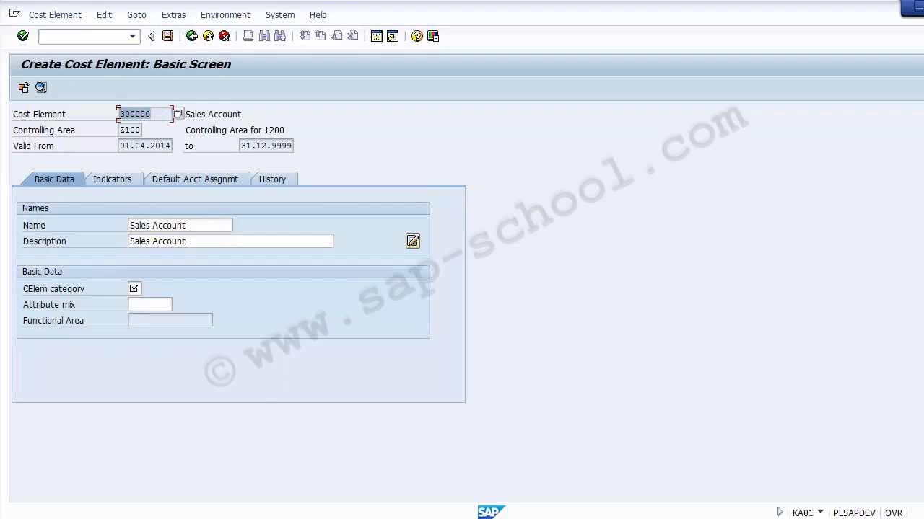
pyautogui.moveTo(201, 226); pyautogui.dragTo(127, 226)
pyautogui.moveTo(196, 243); pyautogui.dragTo(124, 244)
pyautogui.moveTo(200, 225); pyautogui.dragTo(124, 226)
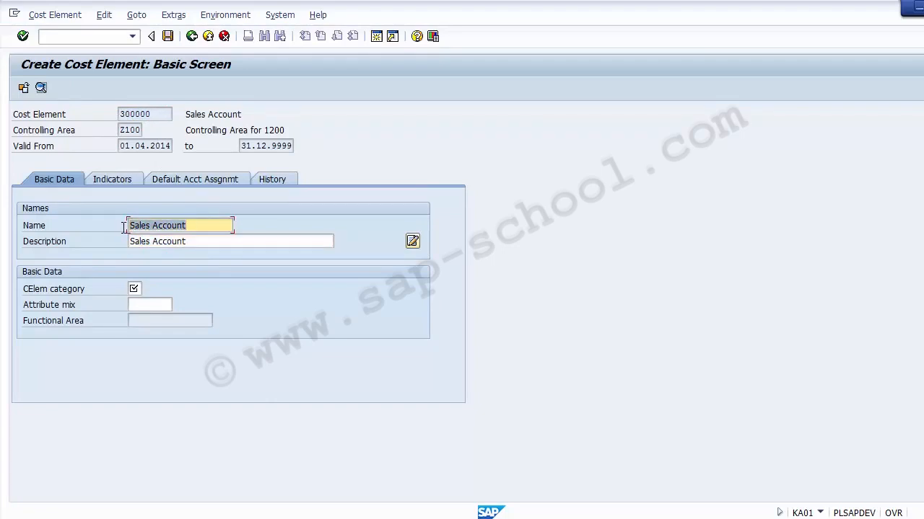
pyautogui.click(189, 225)
pyautogui.click(195, 241)
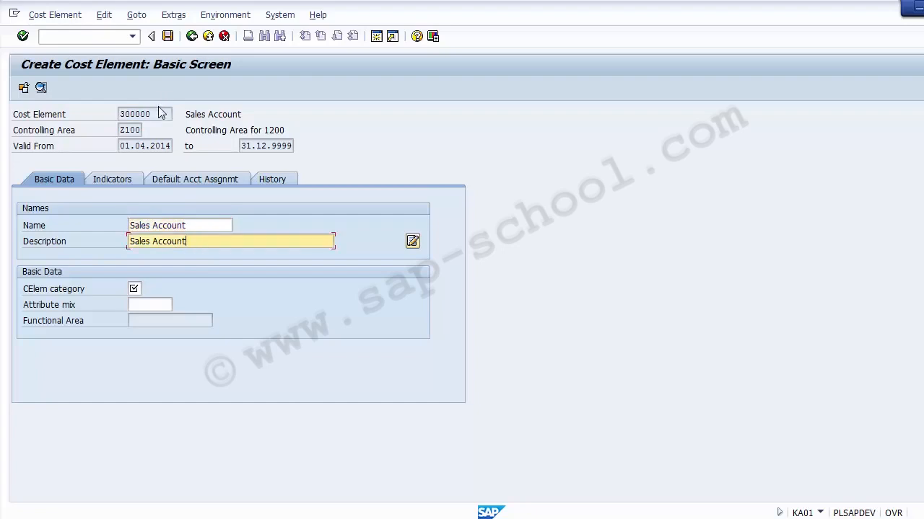
pyautogui.moveTo(163, 114); pyautogui.dragTo(113, 118)
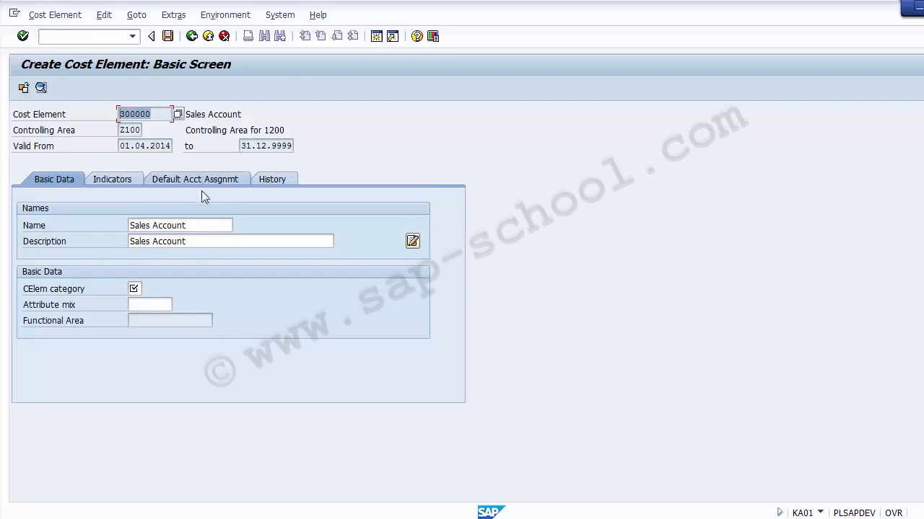
pyautogui.click(202, 225)
pyautogui.click(203, 242)
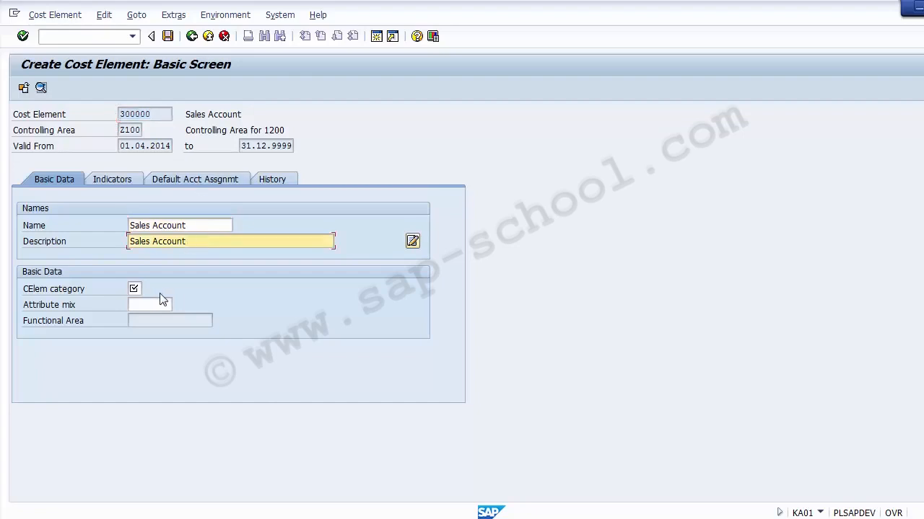
# Display the possible values for the cost element category.
pyautogui.click(137, 288)
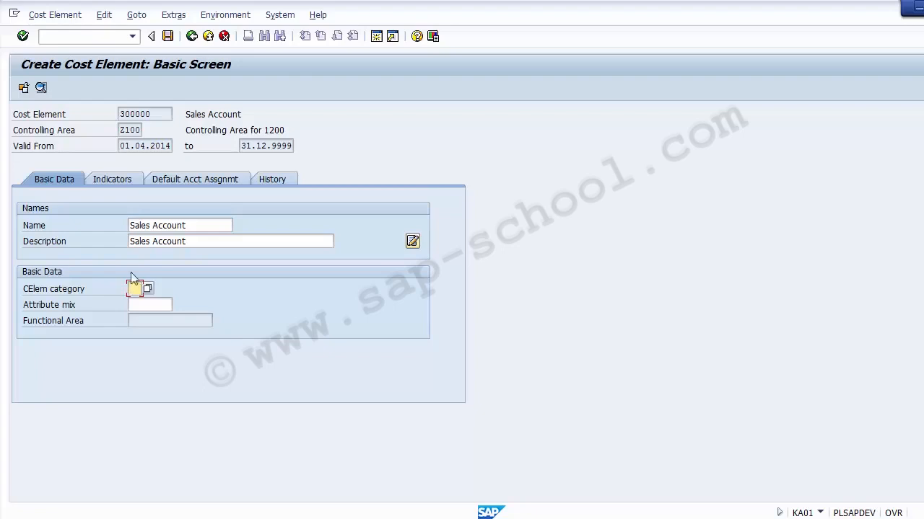
pyautogui.click(134, 113)
pyautogui.doubleClick(133, 112)
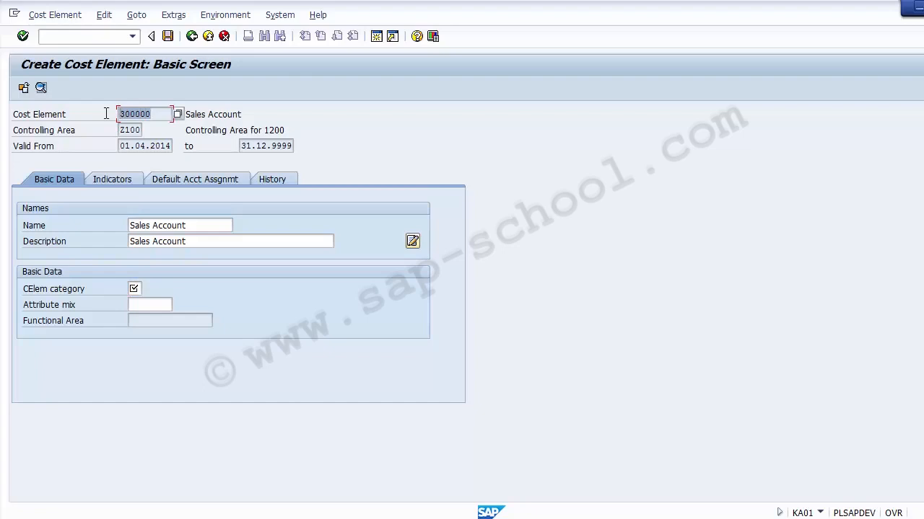
pyautogui.click(137, 289)
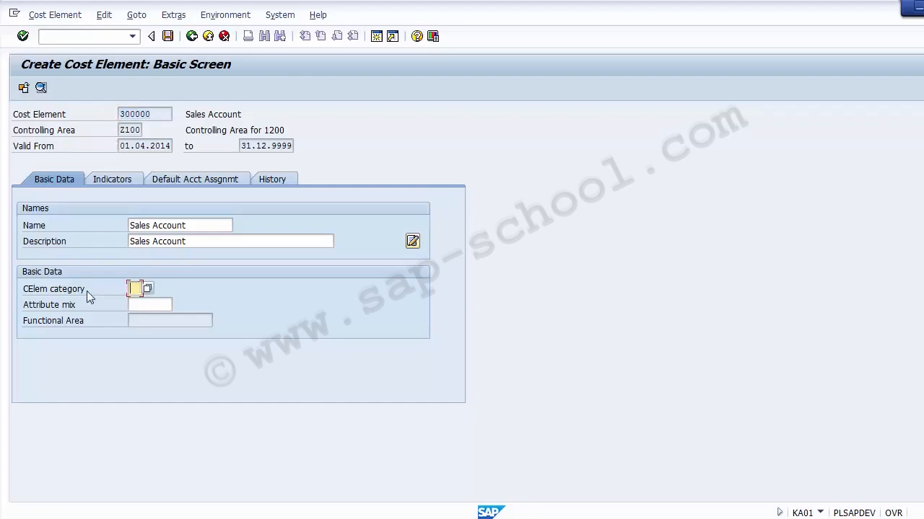
pyautogui.click(64, 291)
pyautogui.click(134, 288)
pyautogui.click(148, 290)
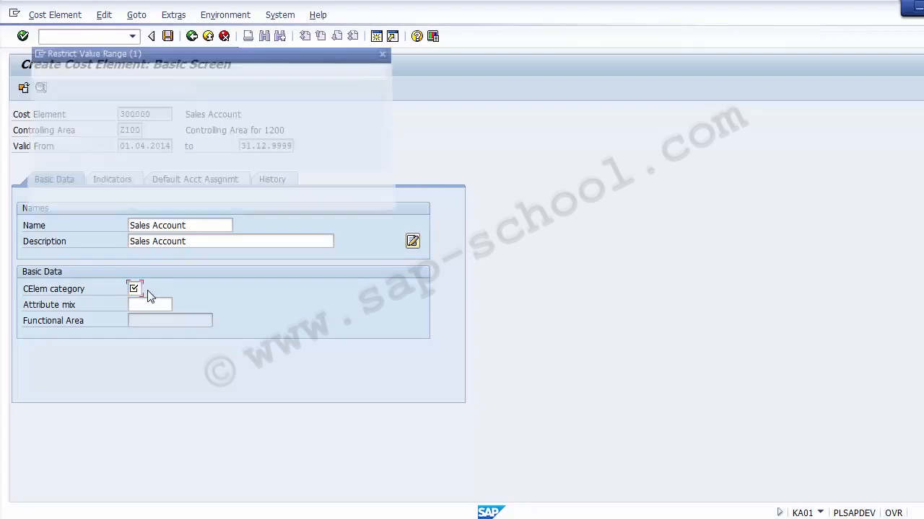
# Examine the available cost element categories one by one, from primary costs to external settlement.
pyautogui.press('Down')
pyautogui.press('Down')
pyautogui.press('Down')
pyautogui.press('Down')
pyautogui.press('Down')
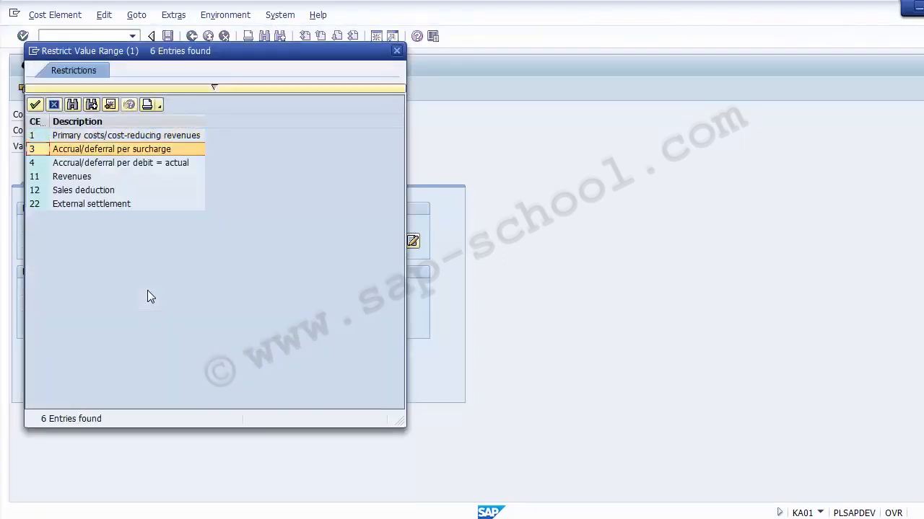
pyautogui.press('Up')
pyautogui.press('Up')
pyautogui.press('Up')
pyautogui.press('Up')
pyautogui.press('Up')
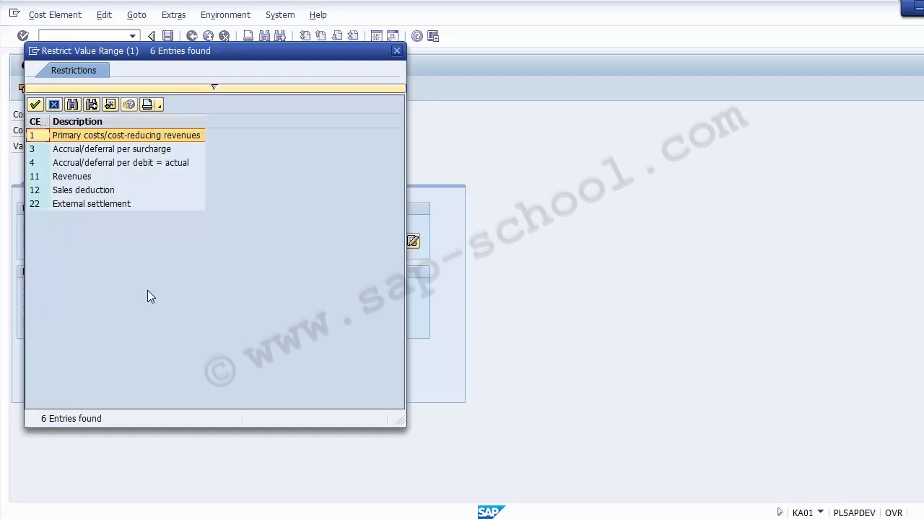
pyautogui.press('Down')
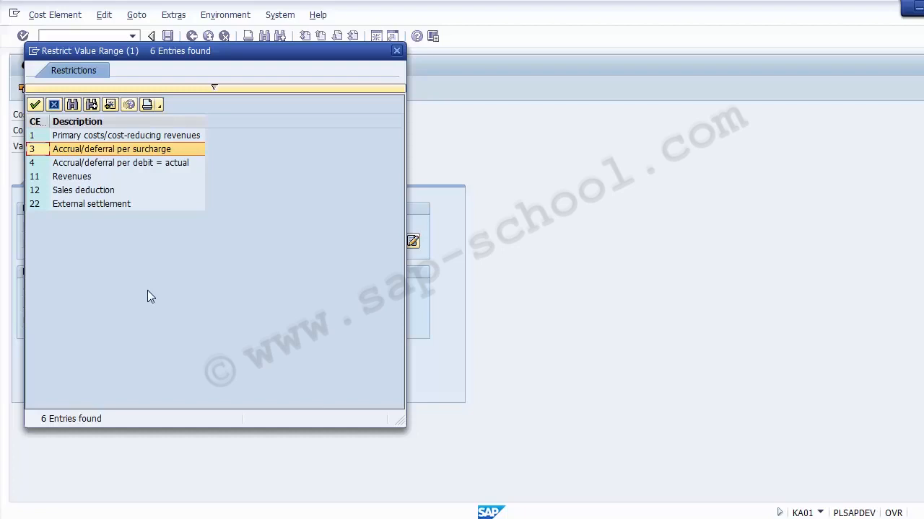
pyautogui.press('Down')
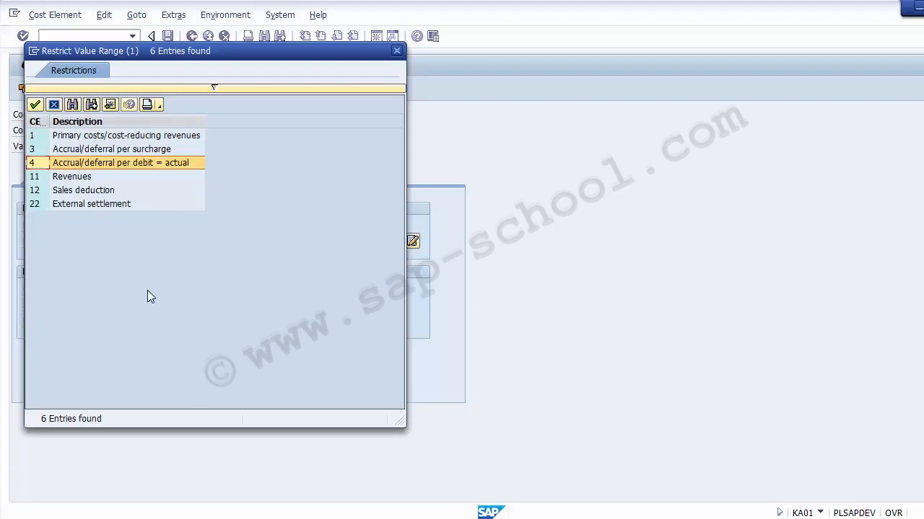
pyautogui.press('Down')
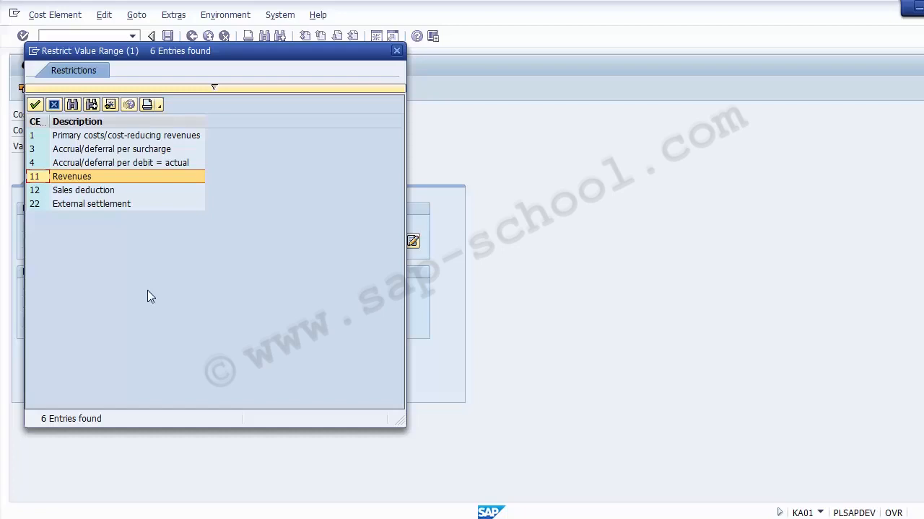
pyautogui.press('Down')
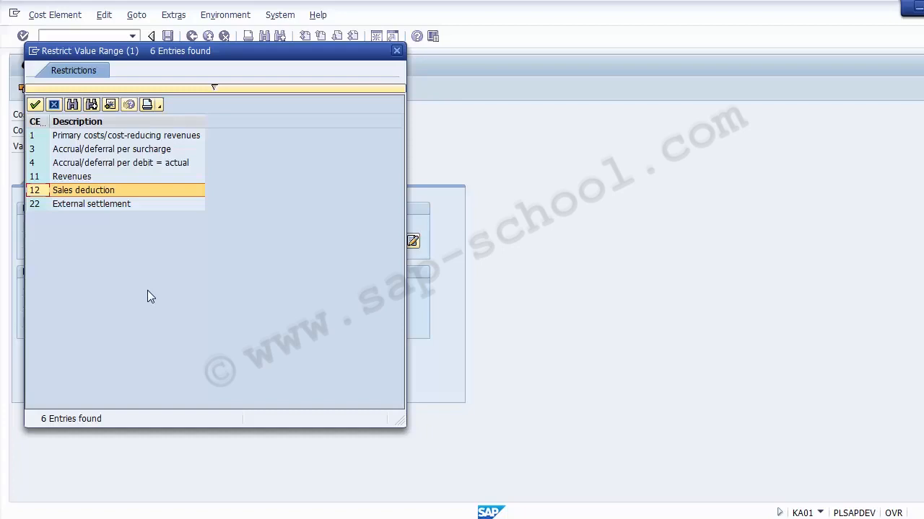
pyautogui.press('Down')
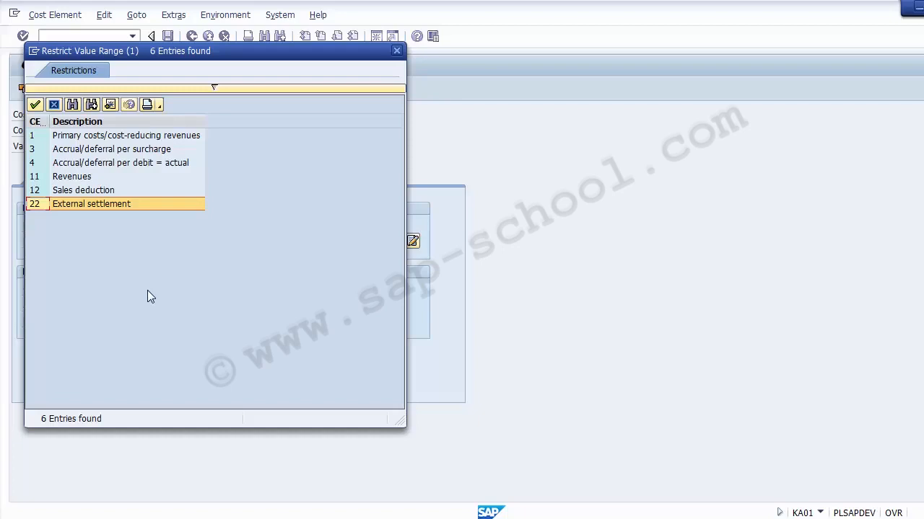
# Compare the primary costs/cost-reducing revenues category with the Revenues category in the list of possible values.
pyautogui.press('Up')
pyautogui.press('Up')
pyautogui.press('Up')
pyautogui.press('Up')
pyautogui.press('Up')
pyautogui.press('Down')
pyautogui.press('Down')
pyautogui.press('Down')
pyautogui.press('Down')
pyautogui.press('Down')
pyautogui.press('Up')
pyautogui.press('Up')
pyautogui.press('Up')
pyautogui.press('Up')
pyautogui.press('Up')
pyautogui.press('Up')
pyautogui.press('Down')
pyautogui.press('Down')
pyautogui.press('Down')
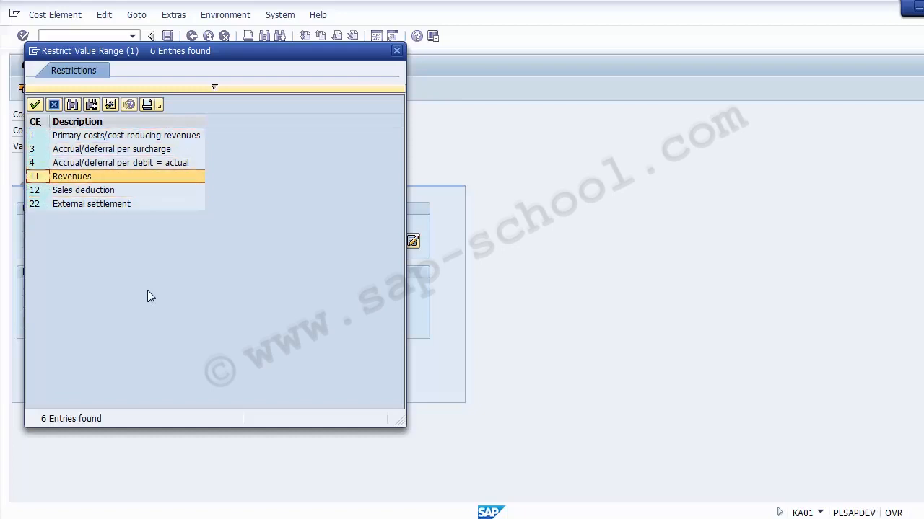
pyautogui.press('Up')
pyautogui.press('Up')
pyautogui.press('Up')
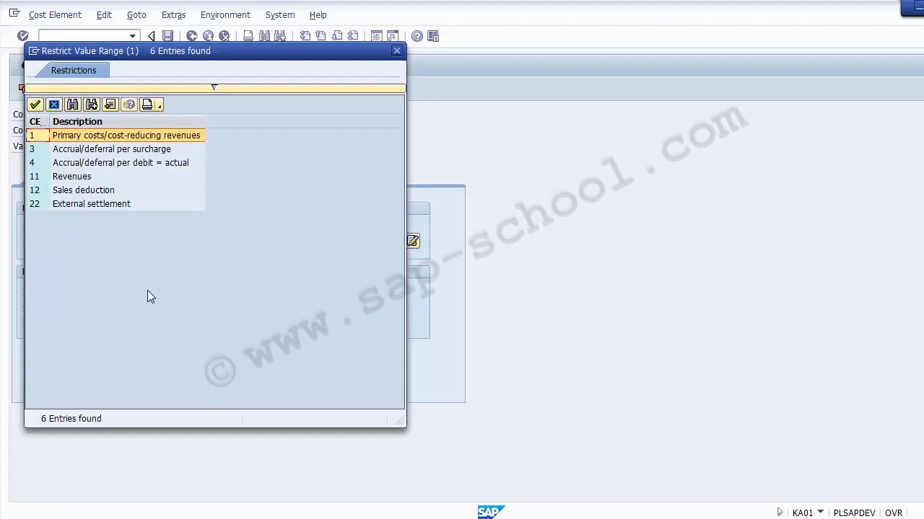
pyautogui.press('Down')
pyautogui.press('Down')
pyautogui.press('Down')
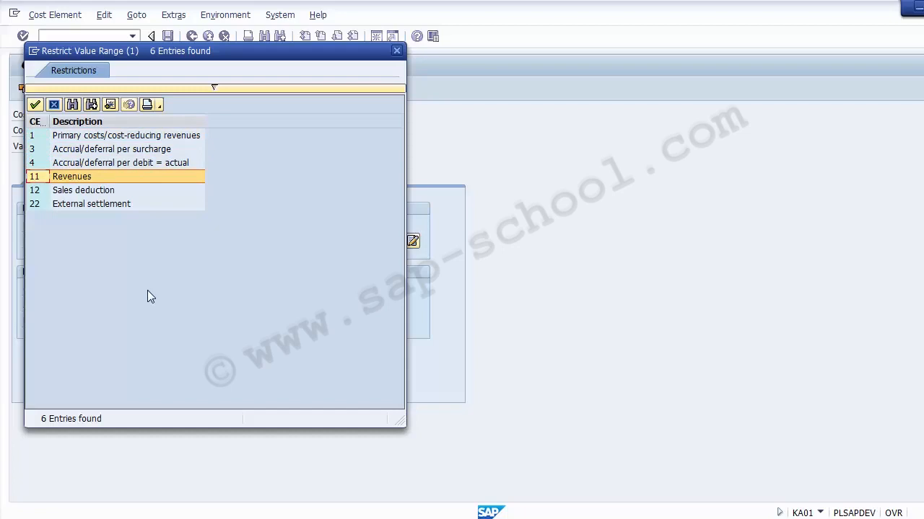
# Move the category list aside to uncover the basic data, and assign cost element category 11 (Revenues).
pyautogui.moveTo(95, 51); pyautogui.dragTo(288, 28)
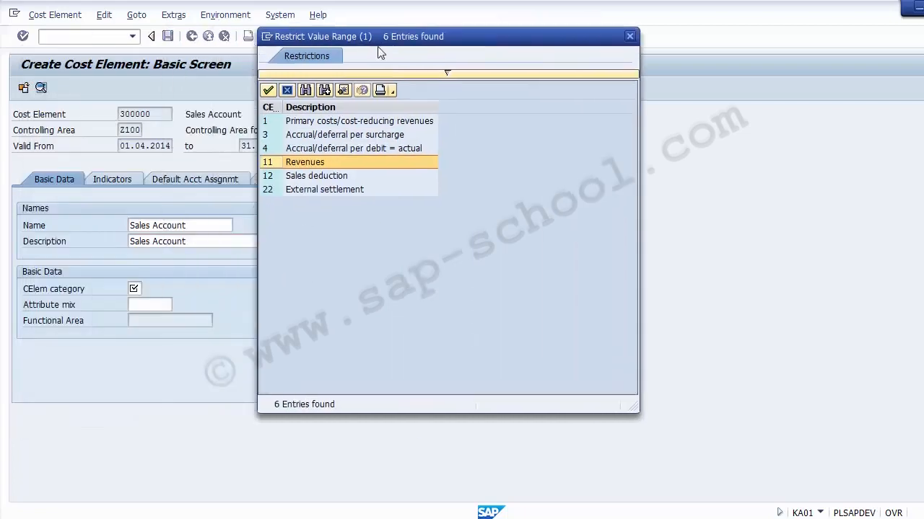
pyautogui.moveTo(355, 46); pyautogui.dragTo(450, 75)
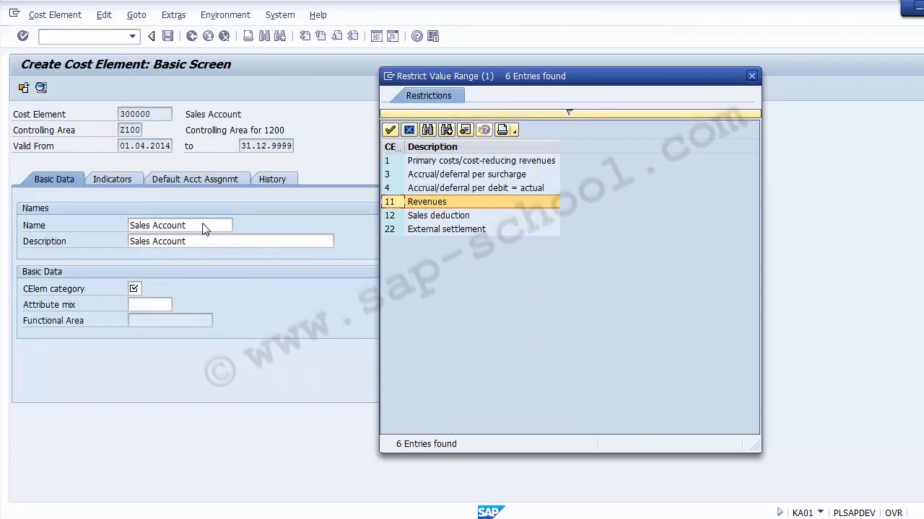
pyautogui.doubleClick(420, 207)
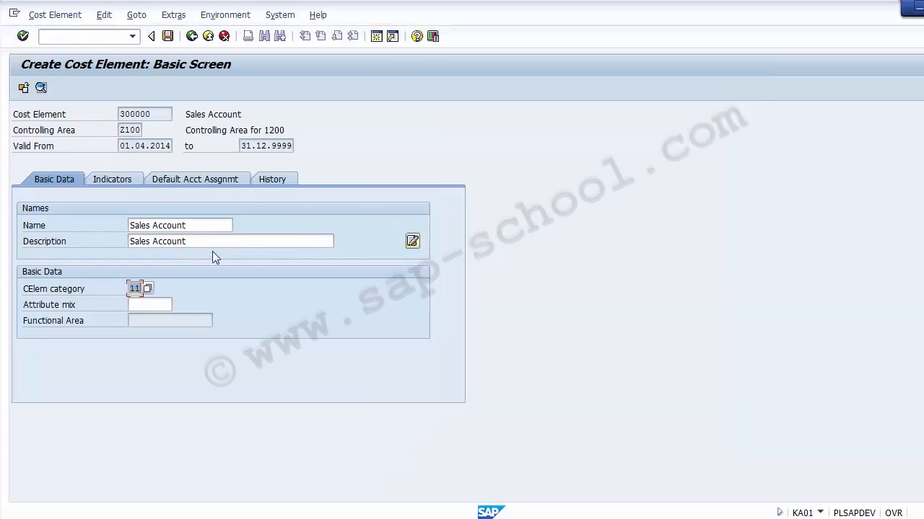
# Recheck the name and description, and choose category 11 (Revenues) again from the possible values.
pyautogui.moveTo(200, 226); pyautogui.dragTo(128, 226)
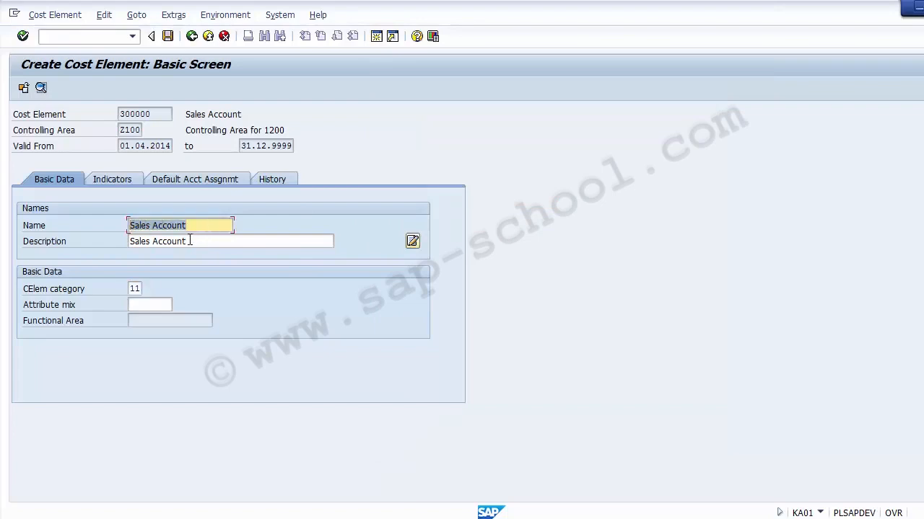
pyautogui.moveTo(199, 241); pyautogui.dragTo(114, 246)
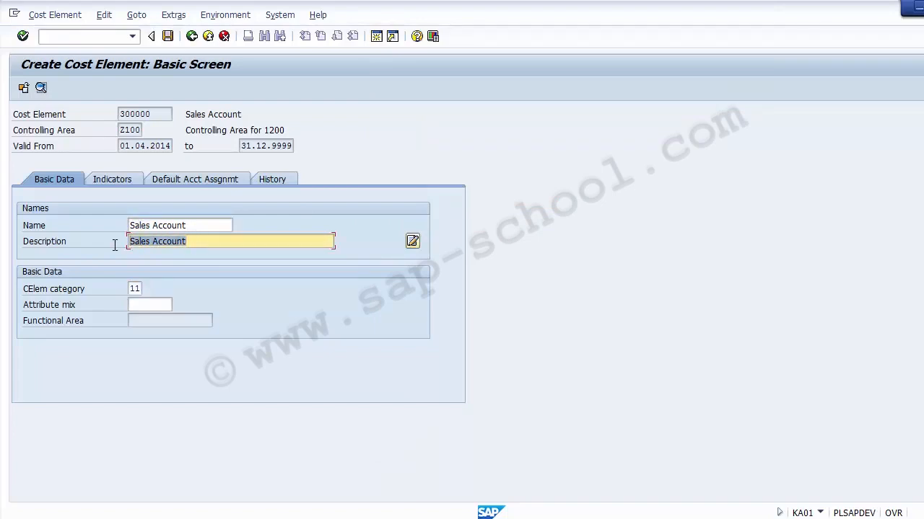
pyautogui.click(135, 288)
pyautogui.moveTo(138, 289); pyautogui.dragTo(143, 289)
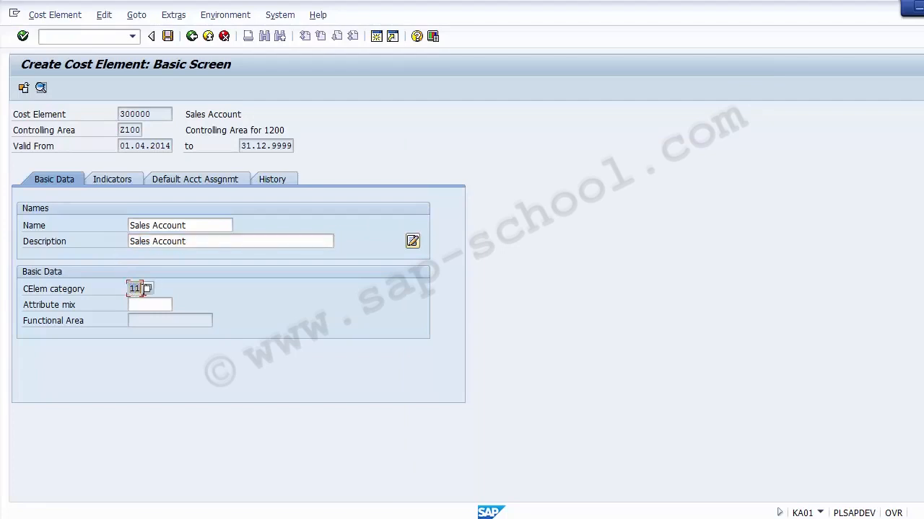
pyautogui.click(147, 289)
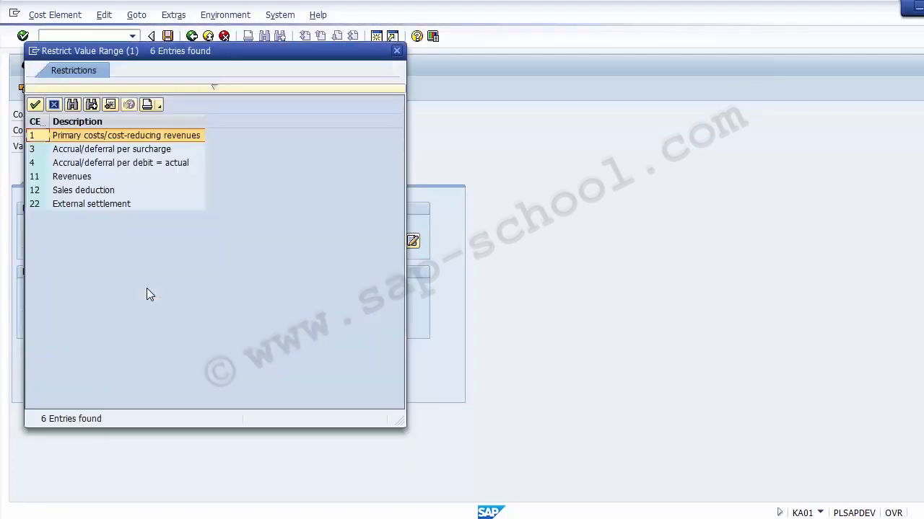
pyautogui.click(72, 177)
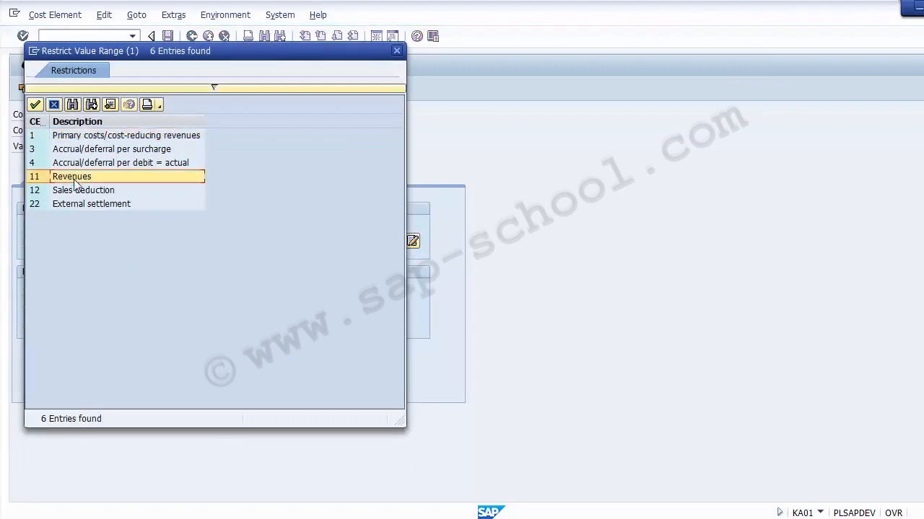
pyautogui.doubleClick(73, 179)
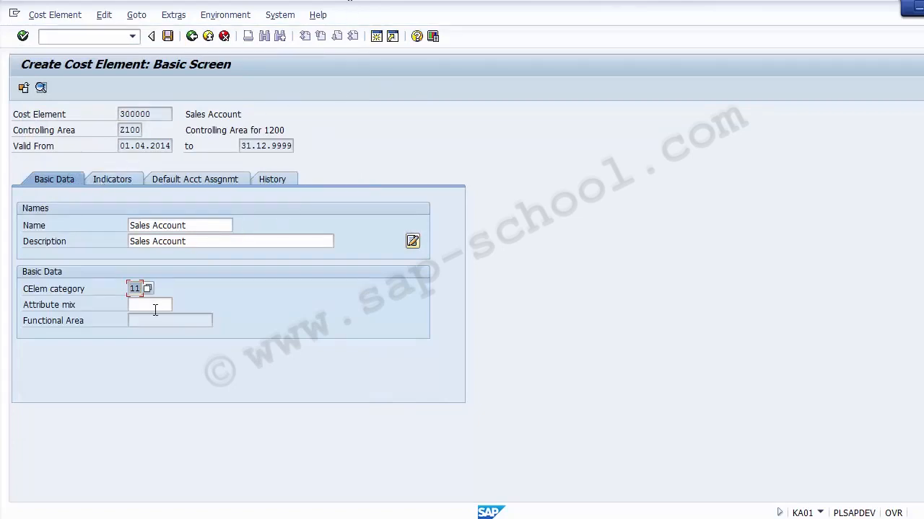
# Review the attribute mix and functional area, and the quantity recording and unit of measure settings in the indicators.
pyautogui.click(56, 309)
pyautogui.click(136, 321)
pyautogui.click(118, 181)
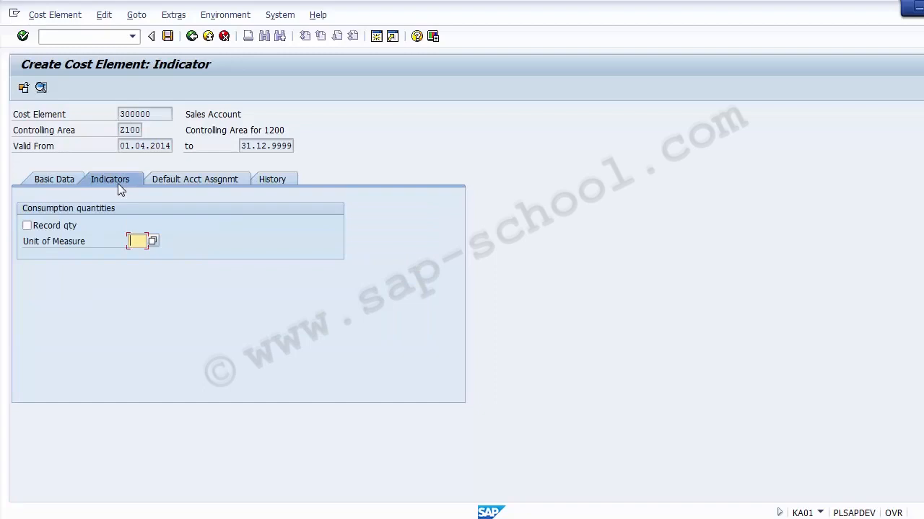
pyautogui.click(62, 232)
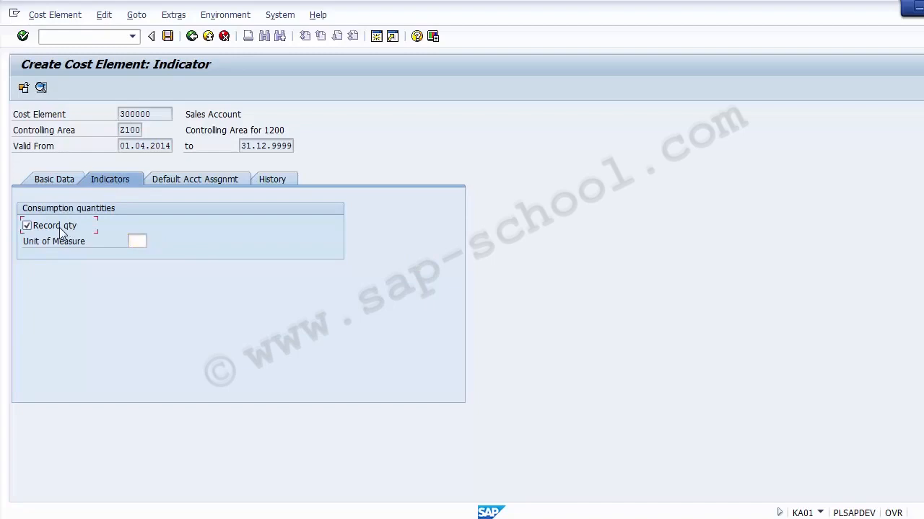
pyautogui.click(61, 230)
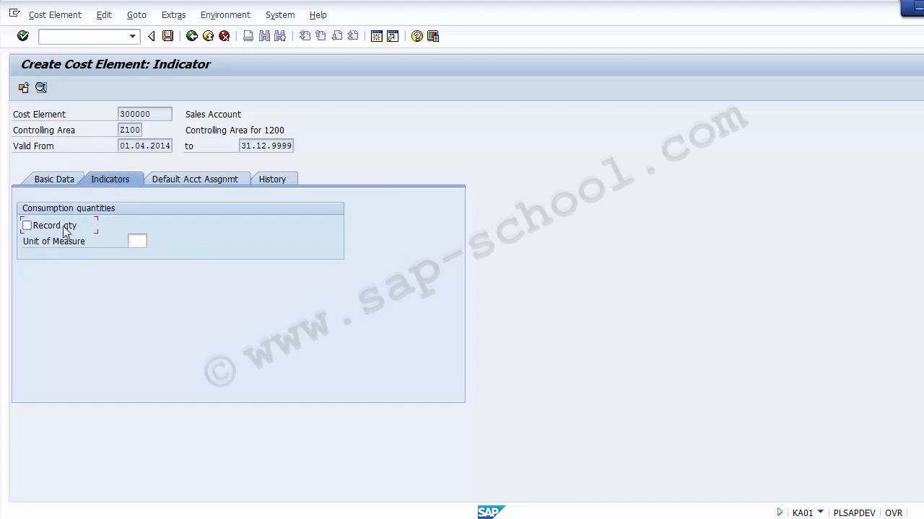
pyautogui.click(138, 241)
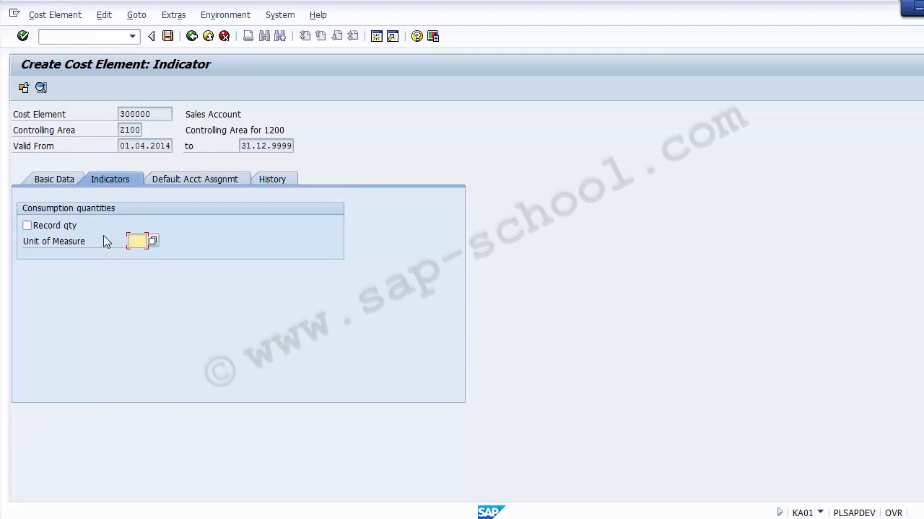
# Review the cost center and order fields of the default account assignment.
pyautogui.click(180, 183)
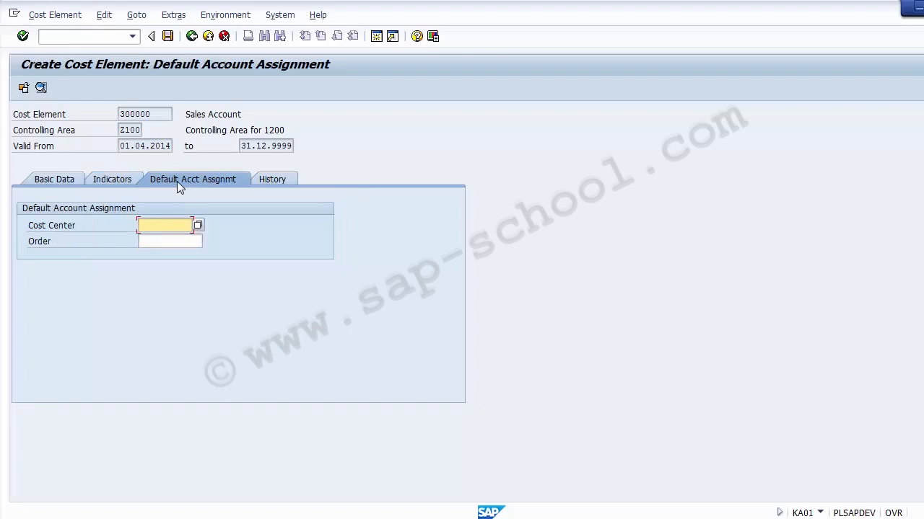
pyautogui.click(166, 245)
pyautogui.click(155, 225)
pyautogui.click(156, 240)
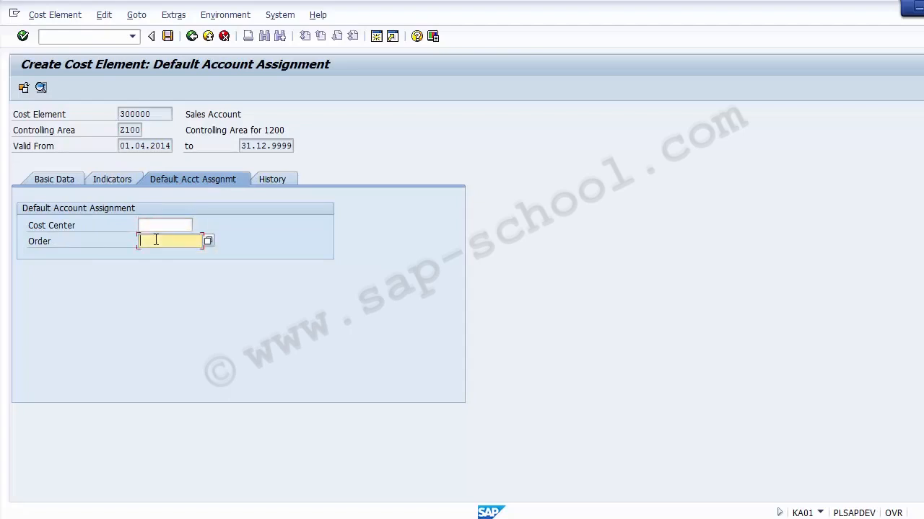
pyautogui.click(153, 225)
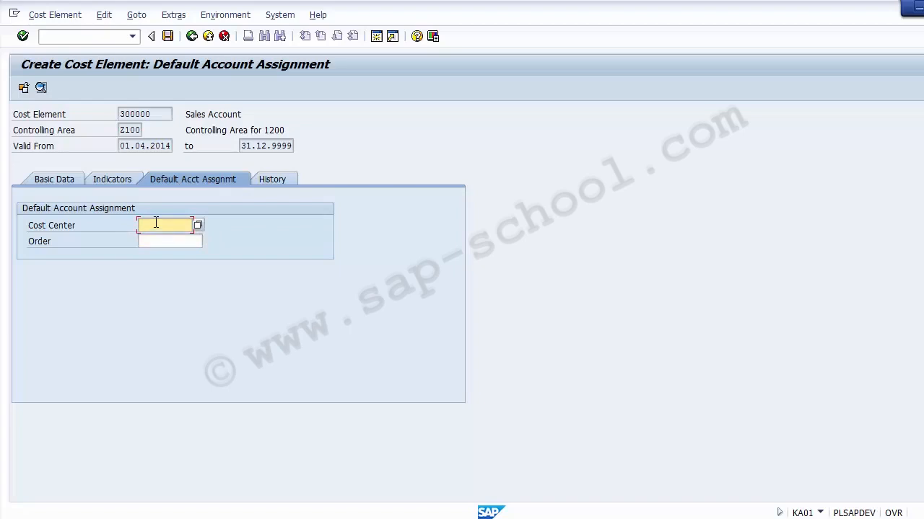
# Review the creator and creation date in the cost element's history, and display its change documents.
pyautogui.click(267, 182)
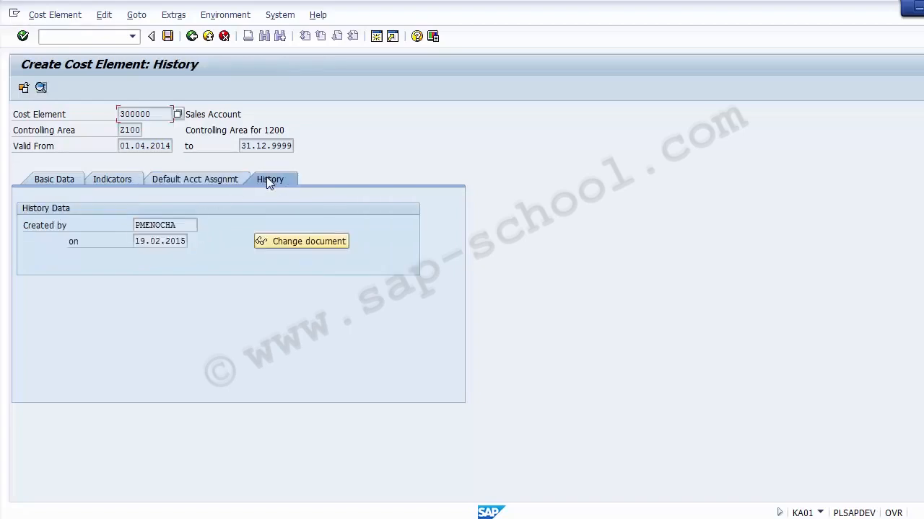
pyautogui.click(186, 227)
pyautogui.moveTo(189, 225)
pyautogui.mouseDown()
pyautogui.moveTo(137, 226)
pyautogui.moveTo(133, 238)
pyautogui.moveTo(187, 242)
pyautogui.mouseUp()
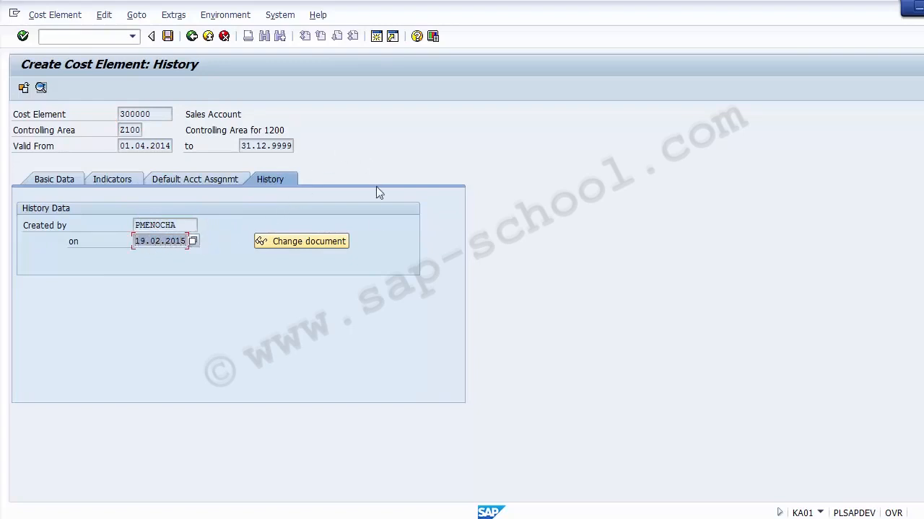
pyautogui.click(309, 243)
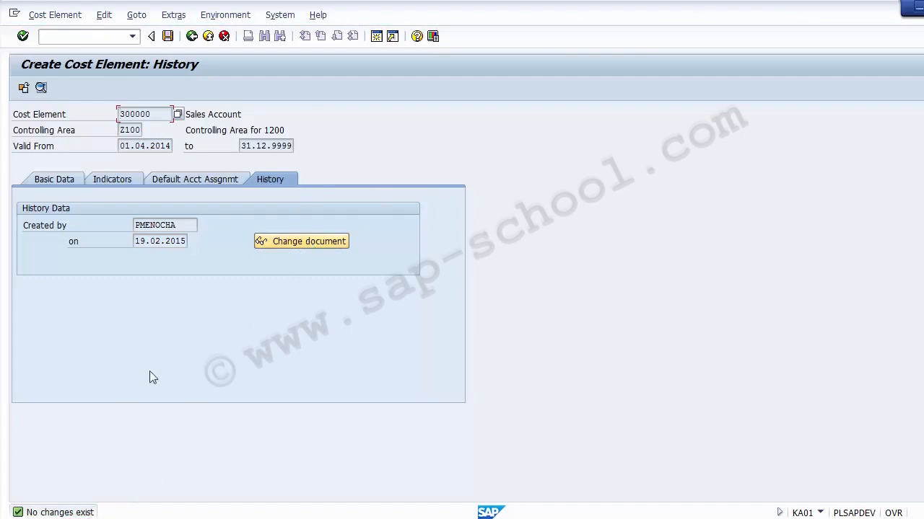
pyautogui.click(48, 179)
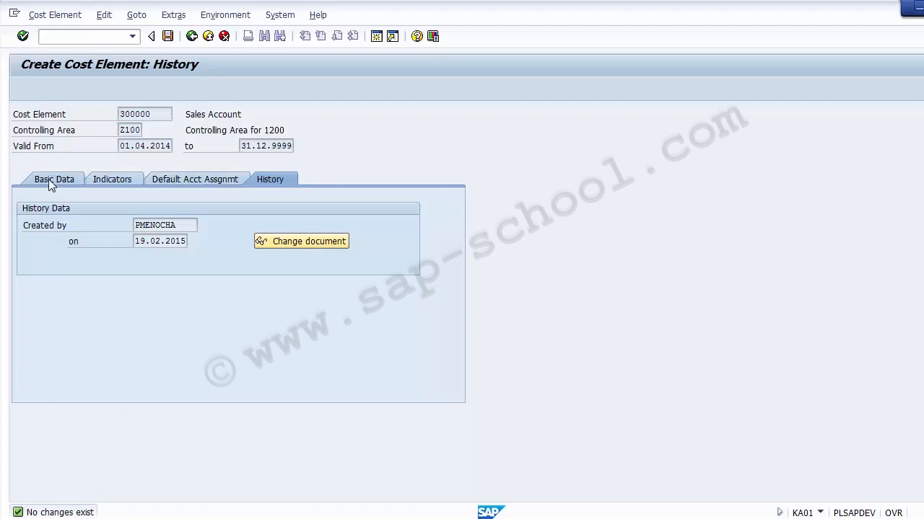
pyautogui.click(268, 178)
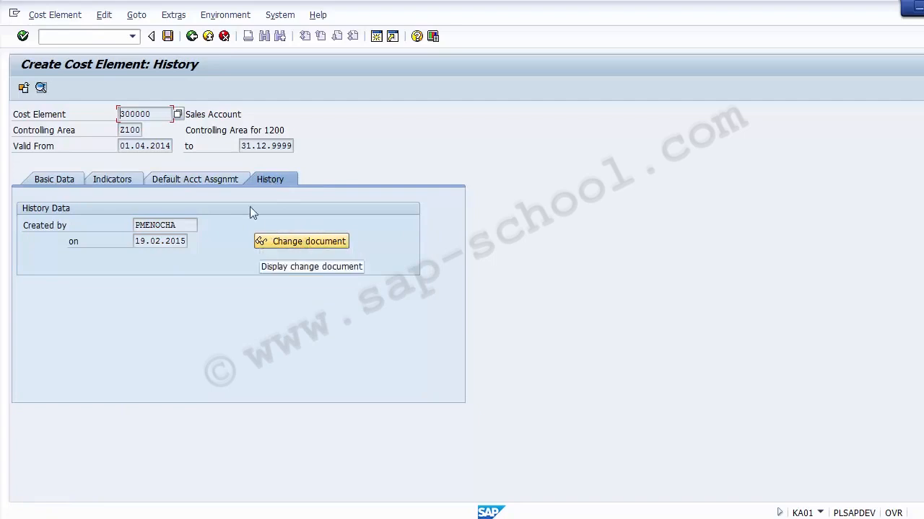
# Save the cost element and check its number on the initial screen.
pyautogui.click(167, 37)
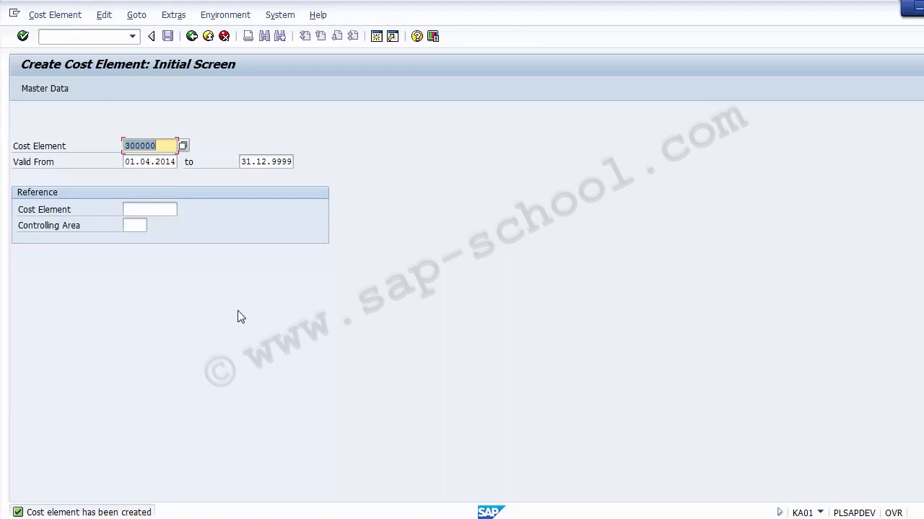
pyautogui.click(152, 146)
pyautogui.moveTo(152, 145); pyautogui.dragTo(123, 145)
pyautogui.click(123, 146)
# Run transaction /nKA02 and open the basic data of cost element 300000 for changing.
pyautogui.hotkey('alt', 'Tab')
pyautogui.click(63, 36)
pyautogui.write('/nKA02')
pyautogui.press('Return')
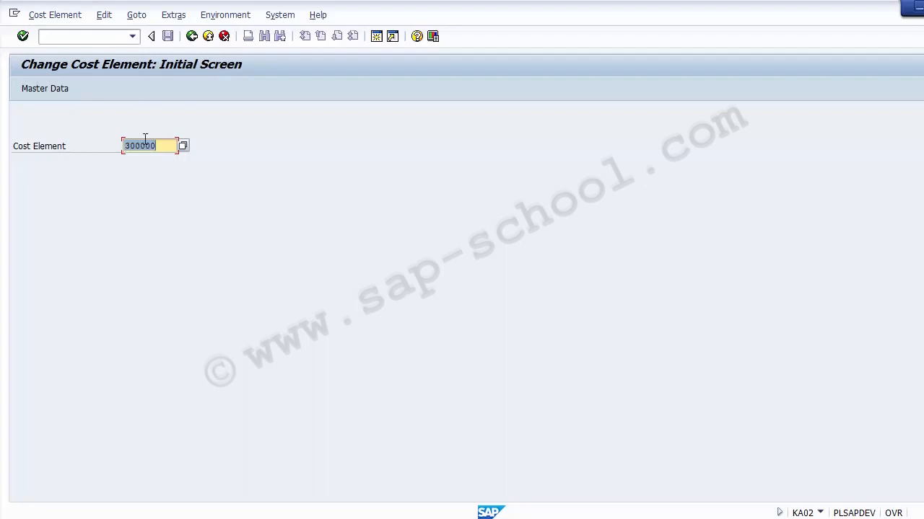
pyautogui.moveTo(165, 147); pyautogui.dragTo(109, 146)
pyautogui.click(166, 146)
pyautogui.press('Return')
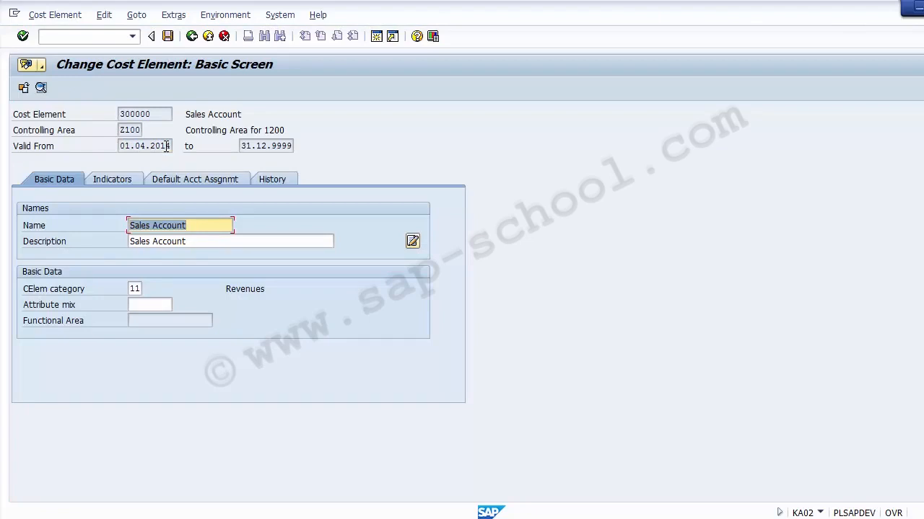
pyautogui.click(212, 229)
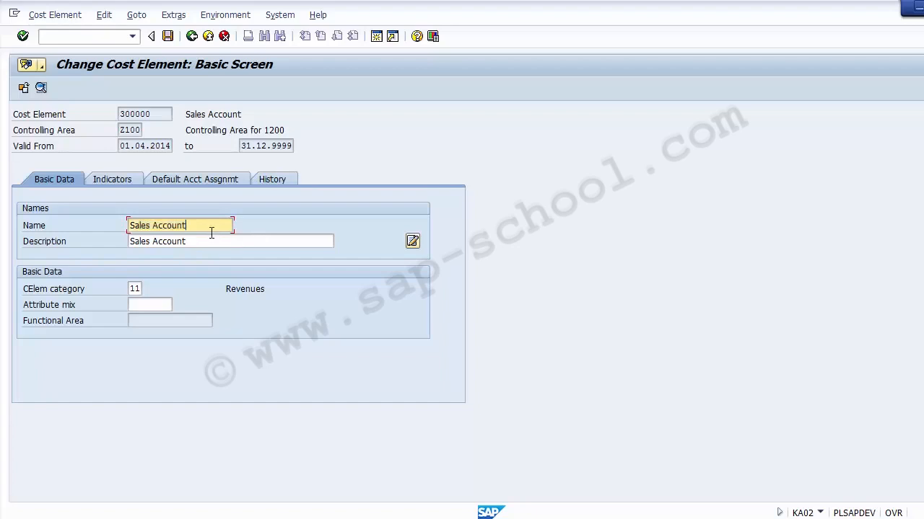
# Review the category, indicators and default account assignment of cost element 300000 in change mode.
pyautogui.click(141, 288)
pyautogui.click(110, 184)
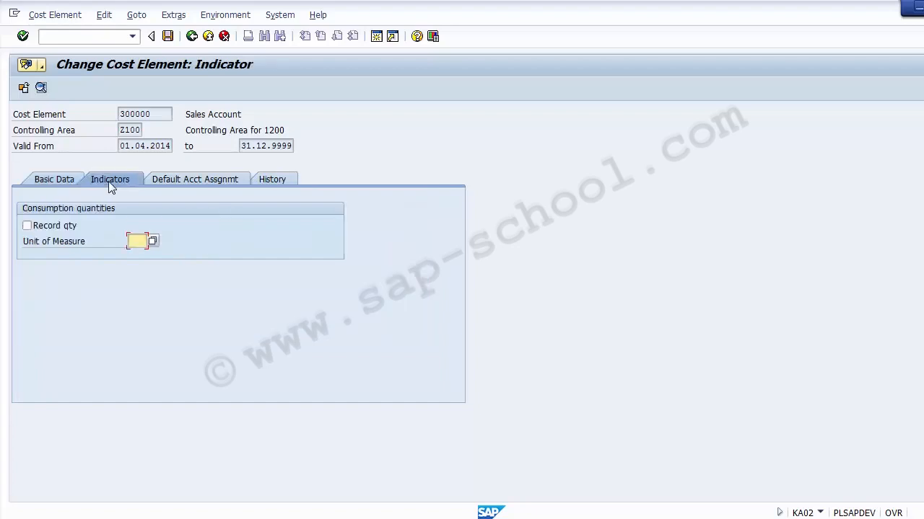
pyautogui.click(180, 181)
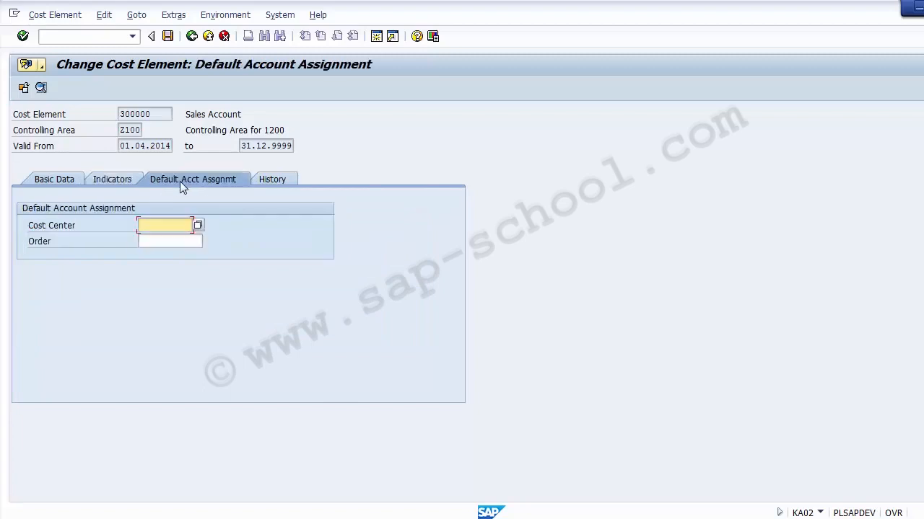
# Change the description of cost element 300000 to "Sales Account (Domestic)" in the basic data, and save it.
pyautogui.click(56, 182)
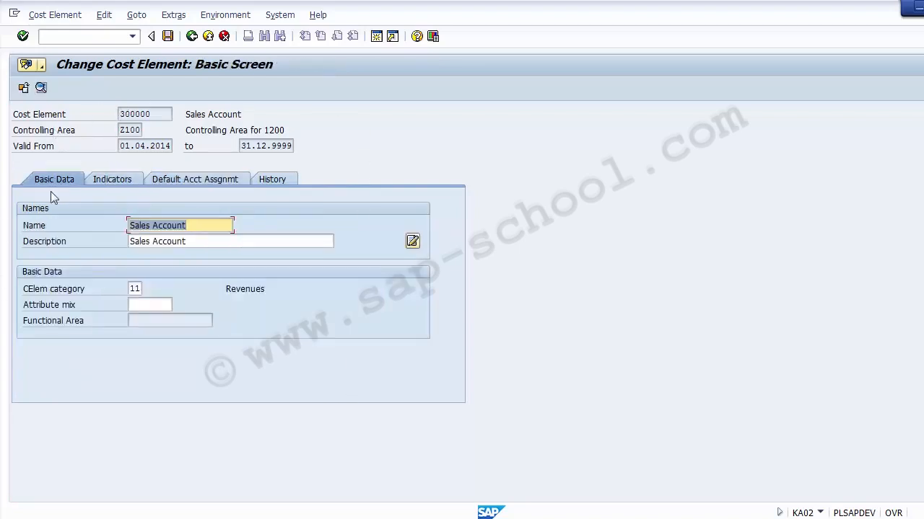
pyautogui.click(206, 247)
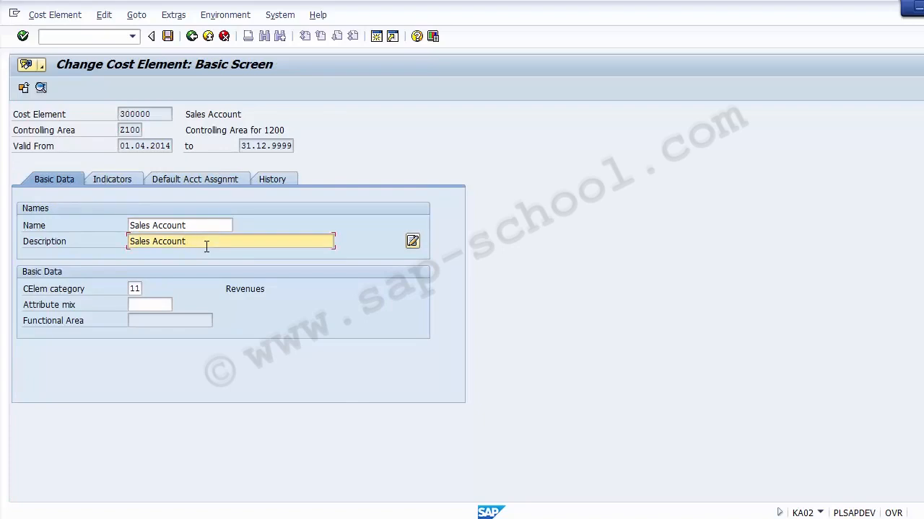
pyautogui.write('()')
pyautogui.write('Domestic')
pyautogui.write(')')
pyautogui.click(167, 37)
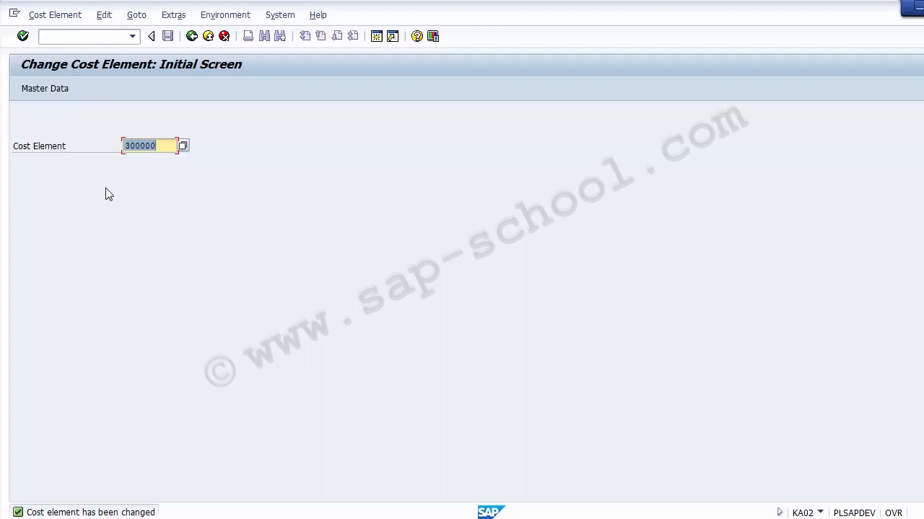
# Reopen cost element 300000 and inspect the change document for its Description field from the history.
pyautogui.press('Return')
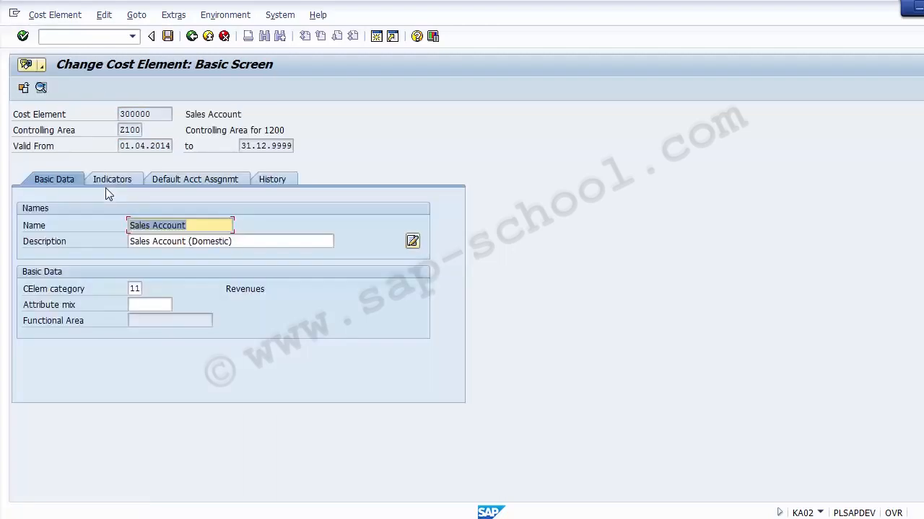
pyautogui.click(275, 179)
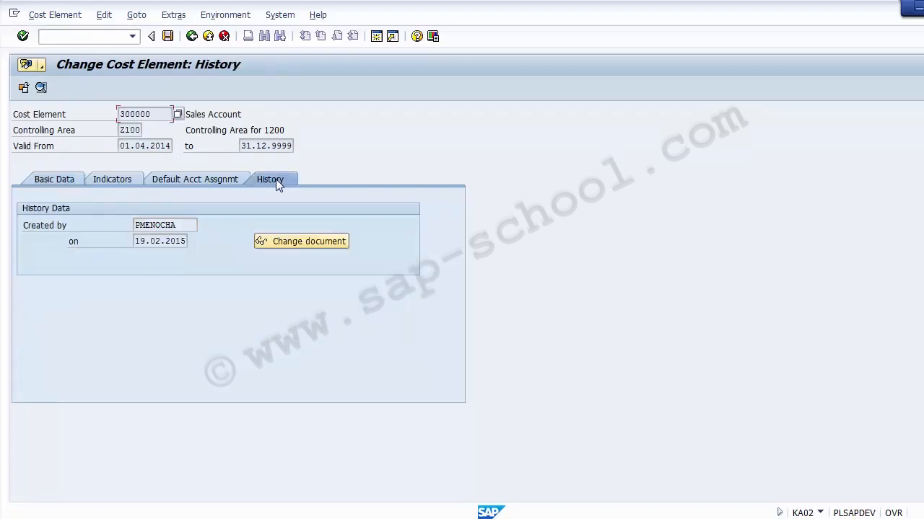
pyautogui.click(302, 243)
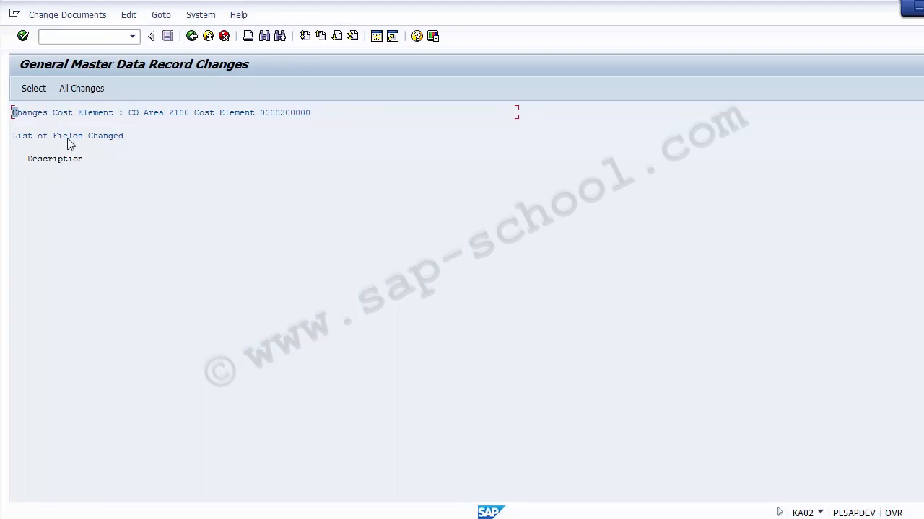
pyautogui.click(53, 164)
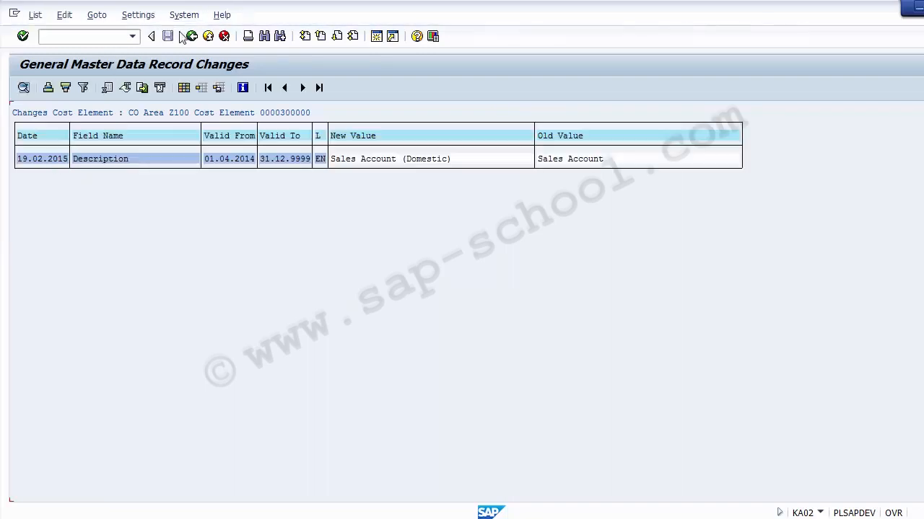
pyautogui.click(192, 36)
pyautogui.click(51, 164)
pyautogui.click(192, 38)
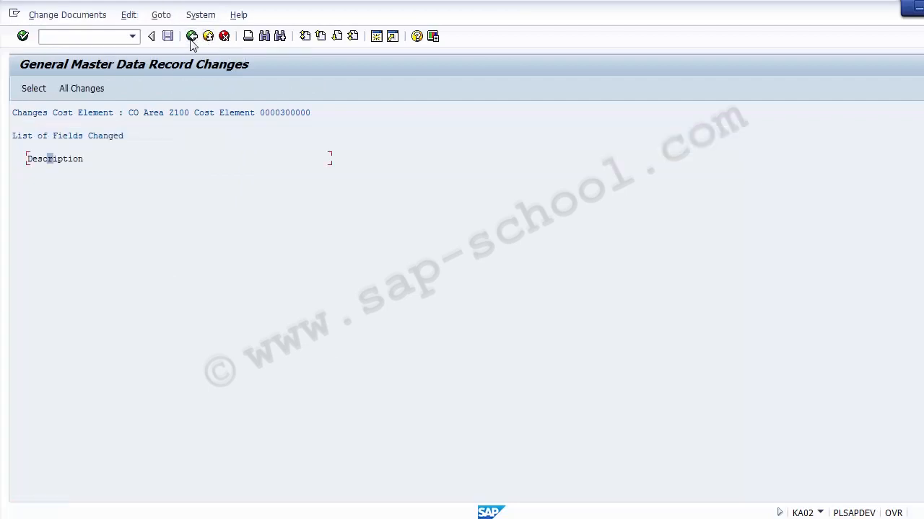
pyautogui.click(192, 38)
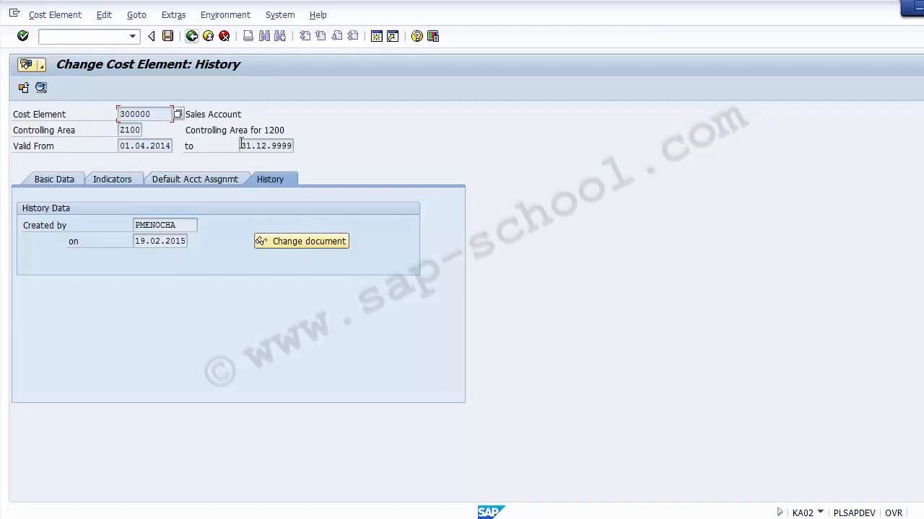
# Compare the new and old description values in the change document again, and return to the initial screen.
pyautogui.click(291, 242)
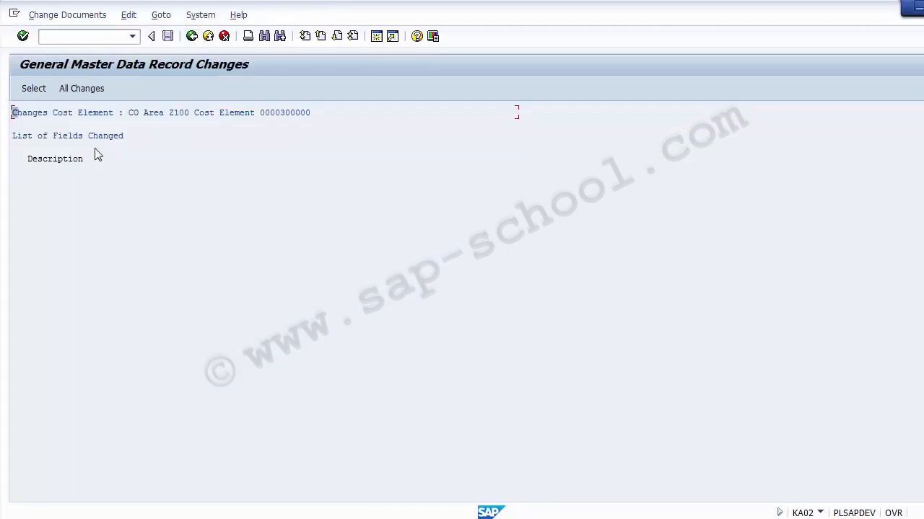
pyautogui.doubleClick(73, 161)
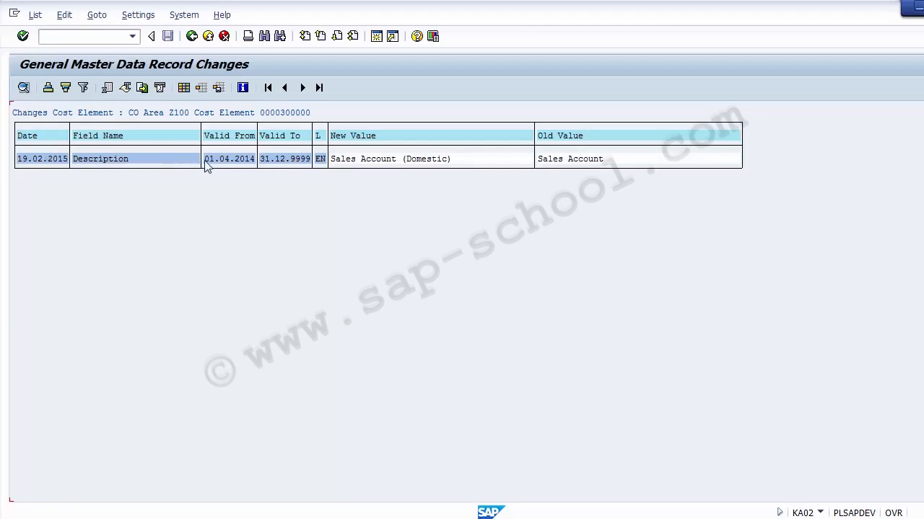
pyautogui.click(120, 165)
pyautogui.click(192, 37)
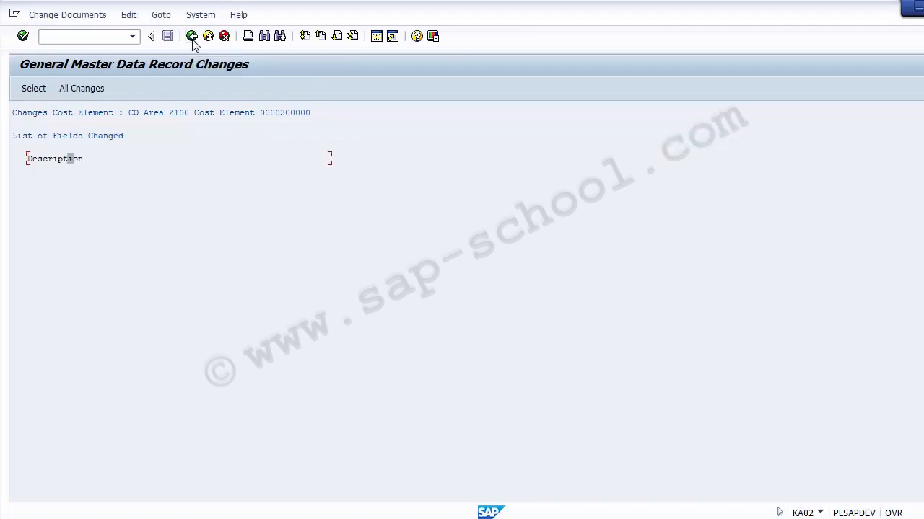
pyautogui.click(192, 37)
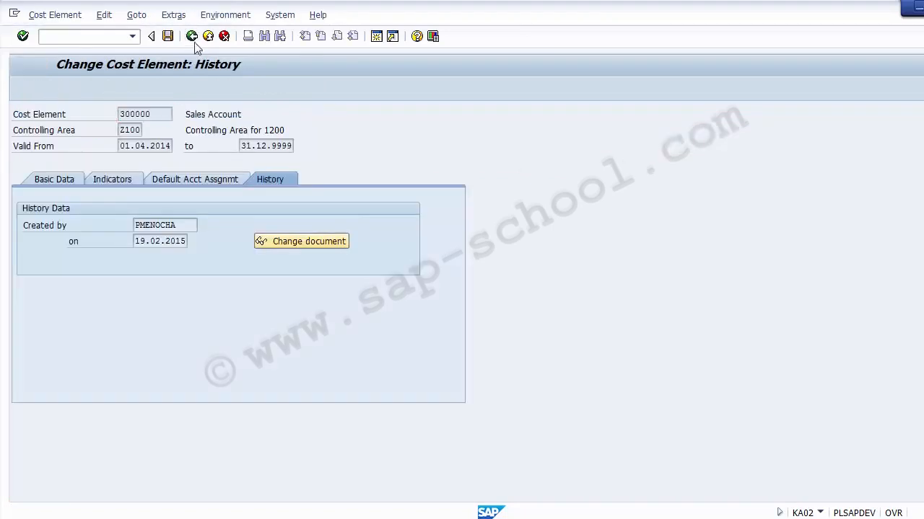
pyautogui.click(192, 36)
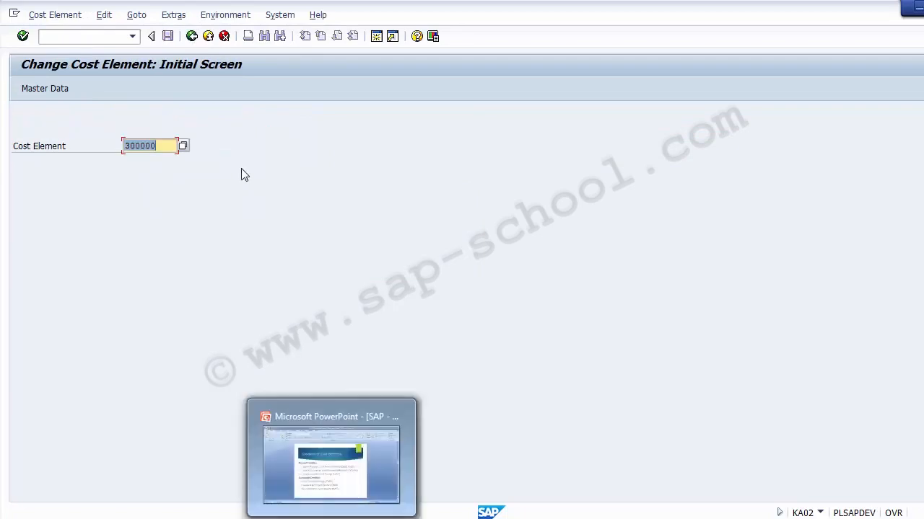
# Consult the PowerPoint slides, and run transaction /nKA03 to display the master data of cost element 300000.
pyautogui.click(295, 423)
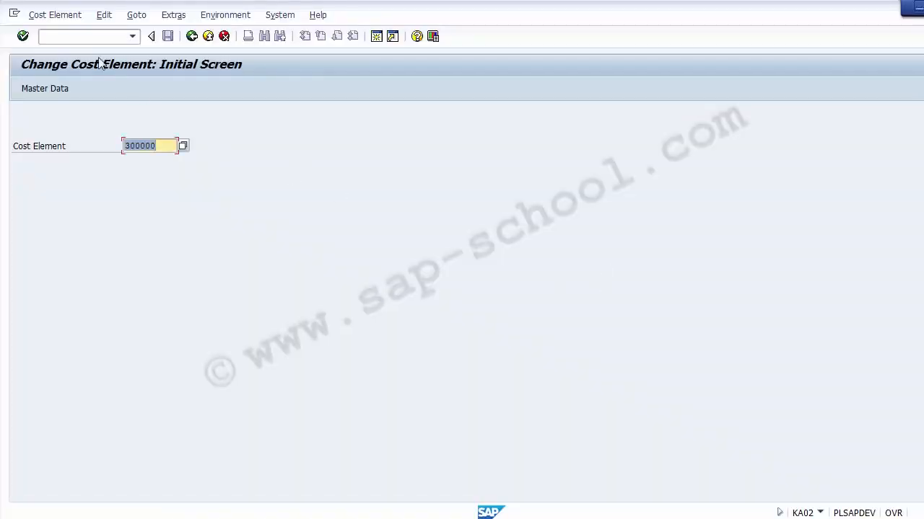
pyautogui.click(89, 36)
pyautogui.write('/n')
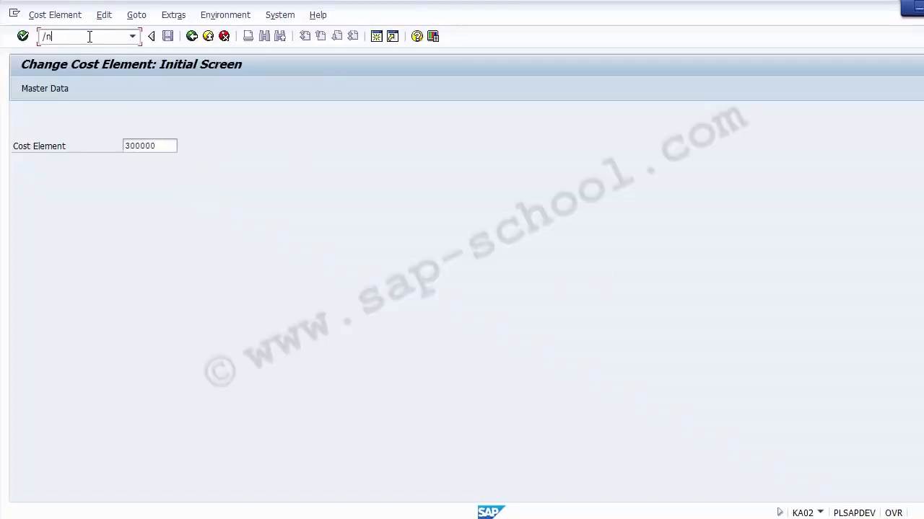
pyautogui.write('KA03')
pyautogui.press('Return')
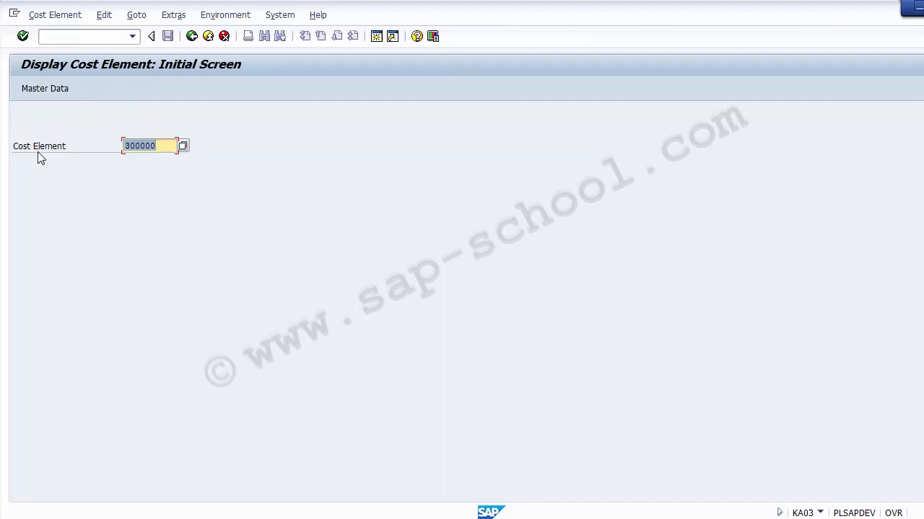
pyautogui.click(167, 147)
pyautogui.moveTo(157, 146); pyautogui.dragTo(122, 151)
pyautogui.press('Return')
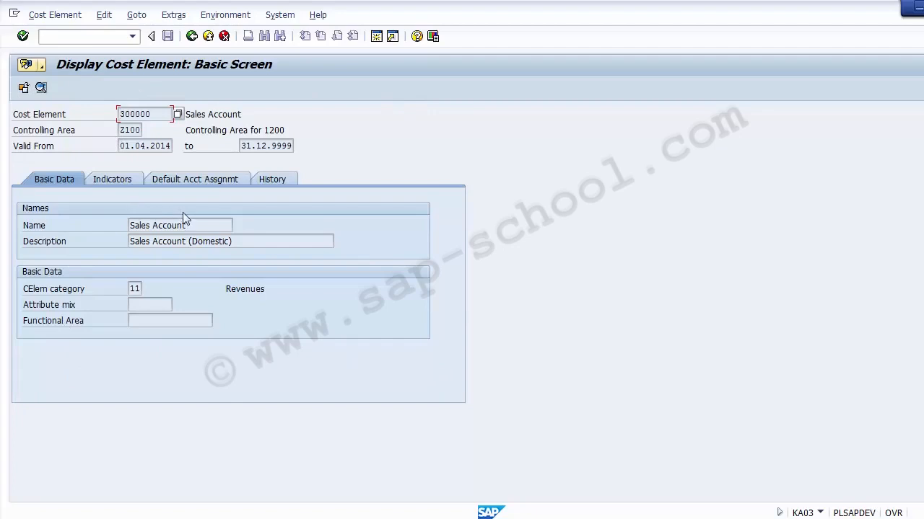
# Review the names, indicators, default account assignment and history of cost element 300000, and exit to SAP Easy Access.
pyautogui.moveTo(192, 223); pyautogui.dragTo(115, 232)
pyautogui.moveTo(264, 241); pyautogui.dragTo(90, 243)
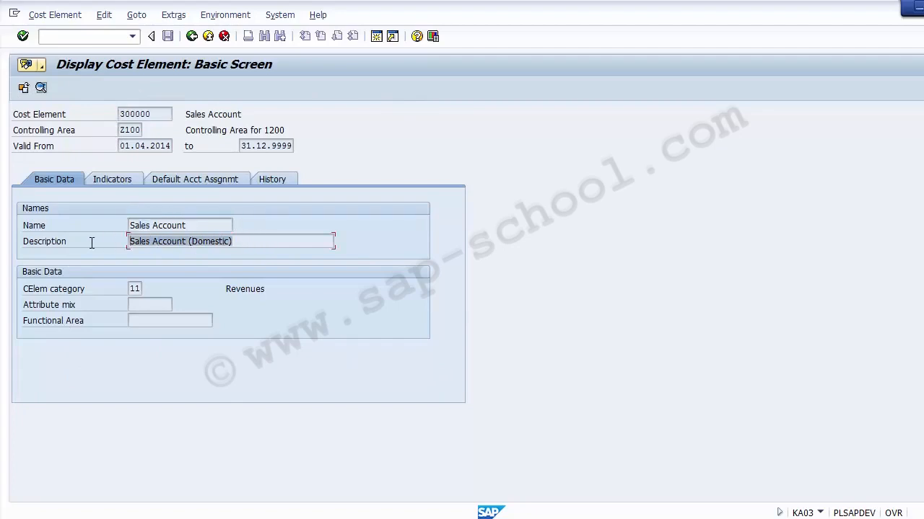
pyautogui.click(108, 184)
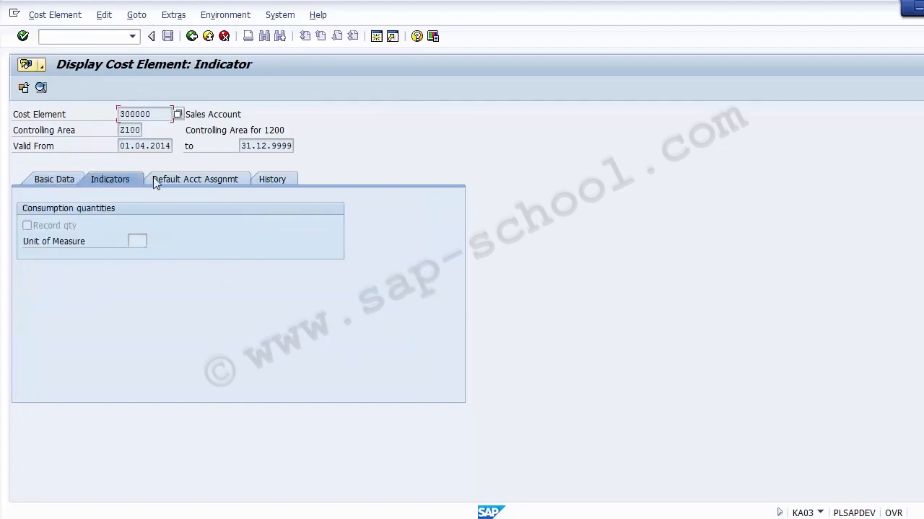
pyautogui.click(191, 181)
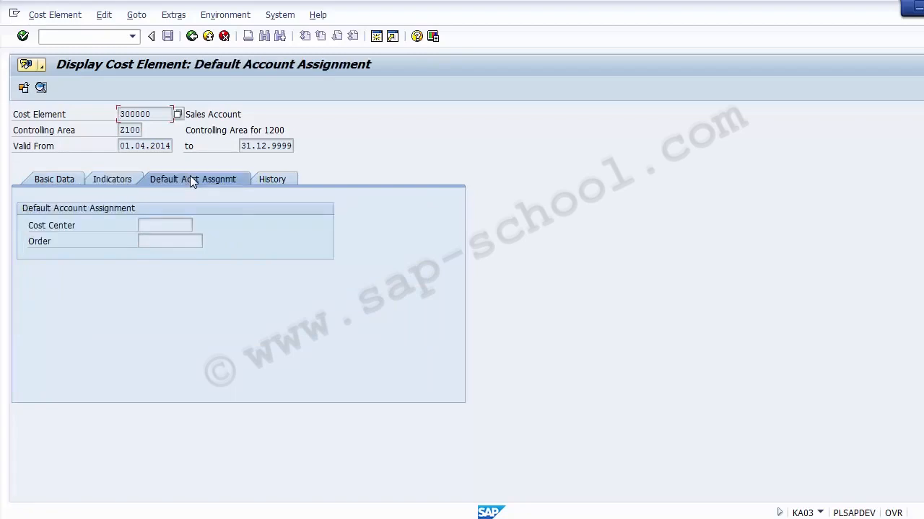
pyautogui.click(274, 181)
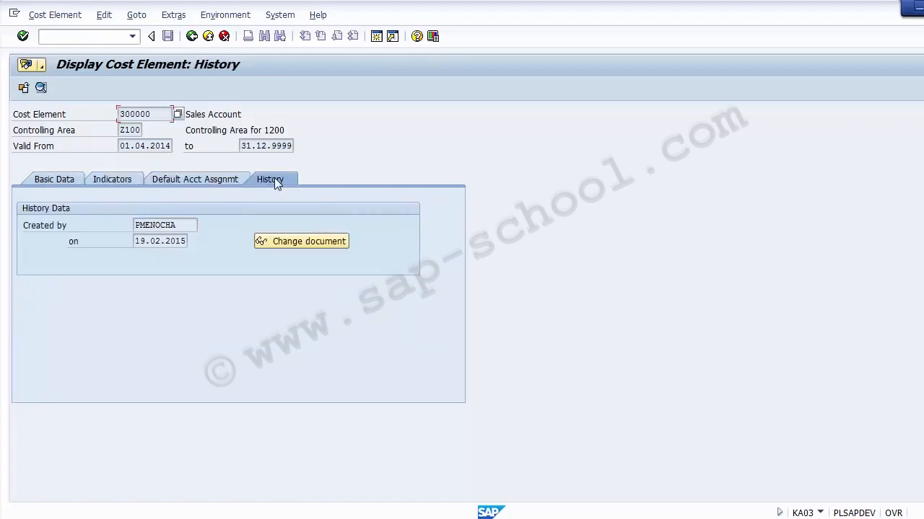
pyautogui.click(52, 181)
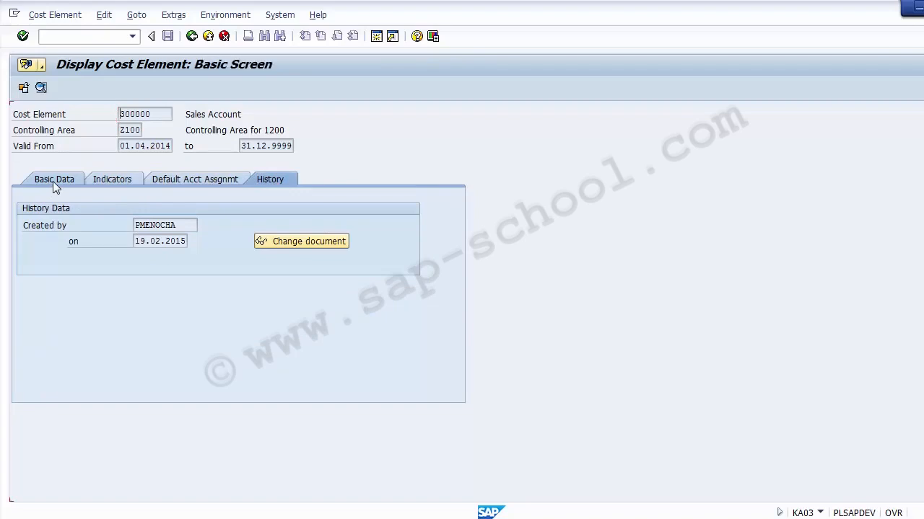
pyautogui.click(208, 35)
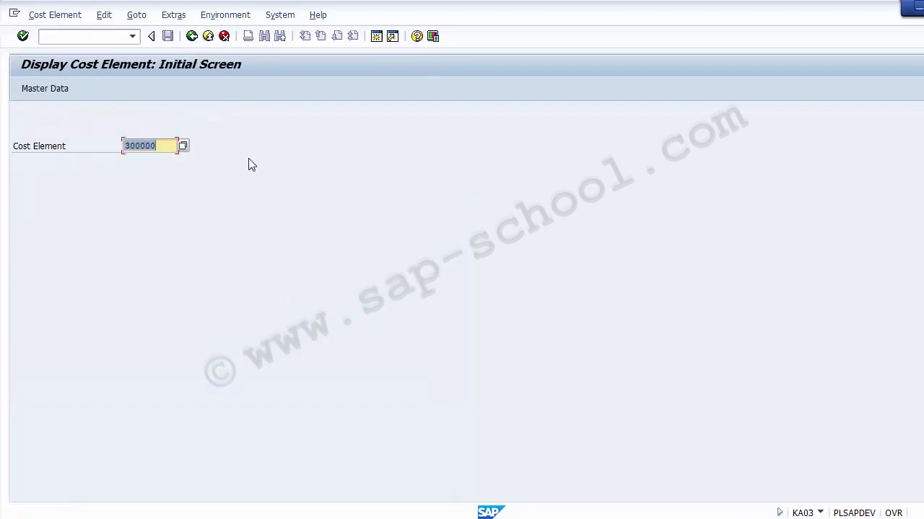
pyautogui.click(207, 36)
# Run transaction KA06 and start secondary cost element 900000, valid from 01.04.2014 to 31.12.9999.
pyautogui.hotkey('alt', 'Tab')
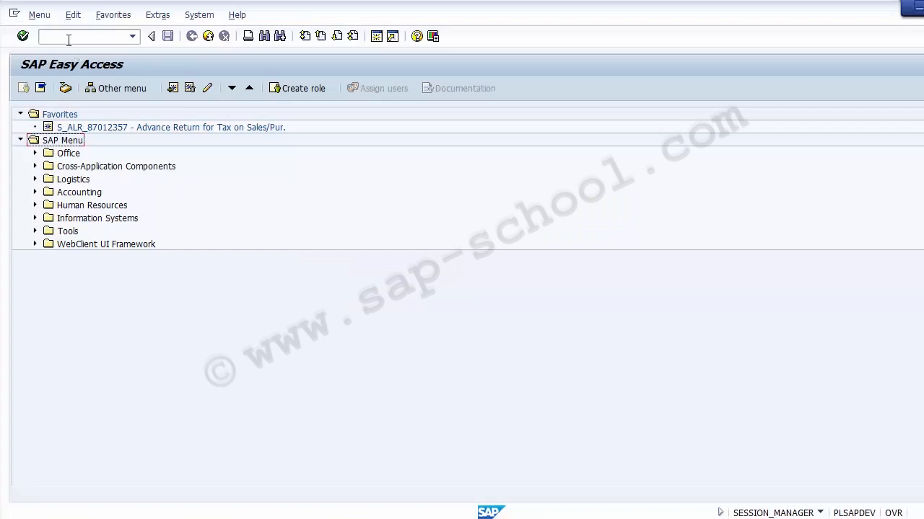
pyautogui.click(69, 40)
pyautogui.write('KA06')
pyautogui.press('Return')
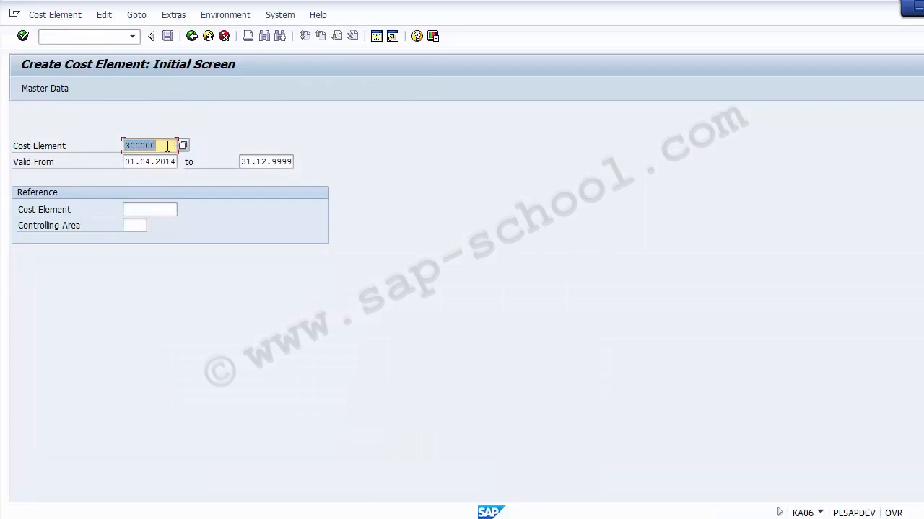
pyautogui.press('Delete')
pyautogui.write('900000')
pyautogui.click(130, 164)
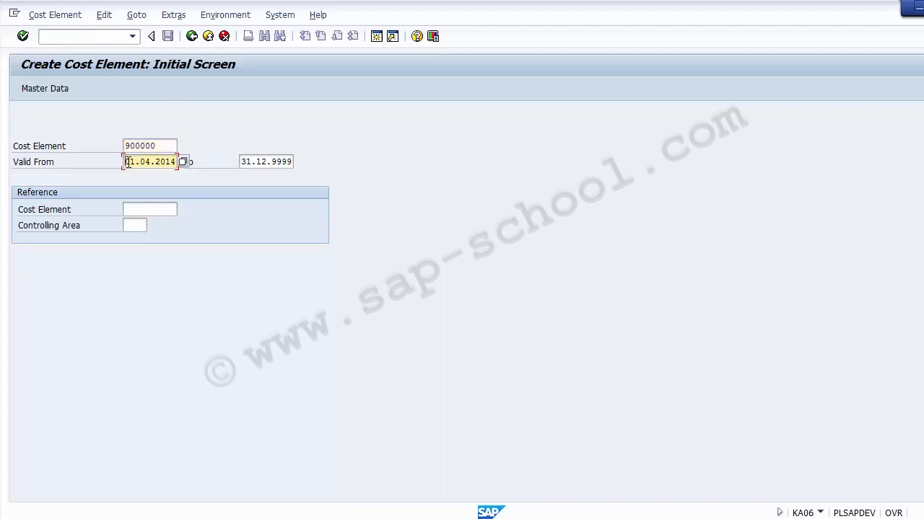
pyautogui.click(278, 166)
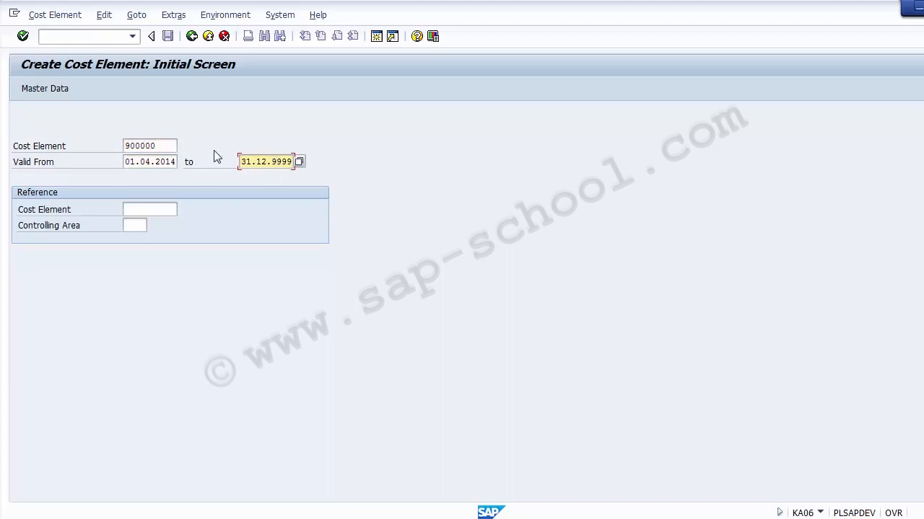
pyautogui.press('Return')
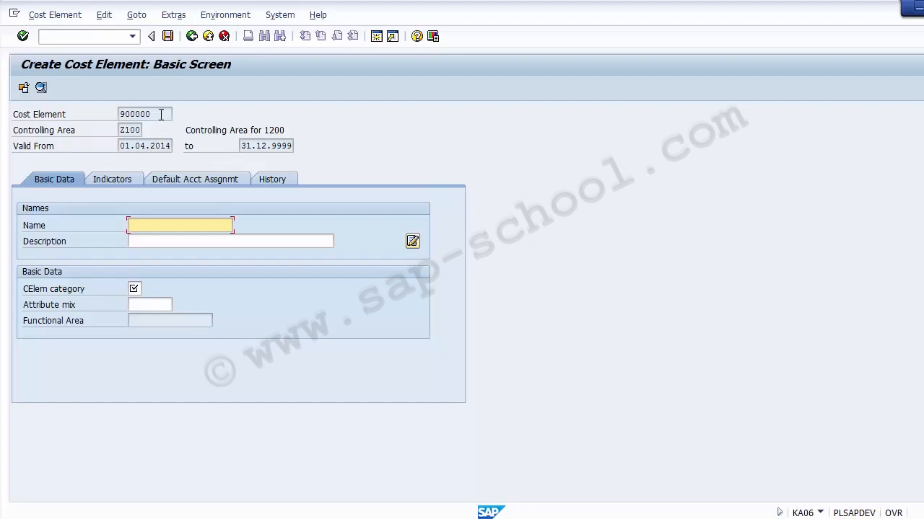
# Name cost element 900000 "Order Settlement" in its basic data.
pyautogui.moveTo(160, 114); pyautogui.dragTo(118, 115)
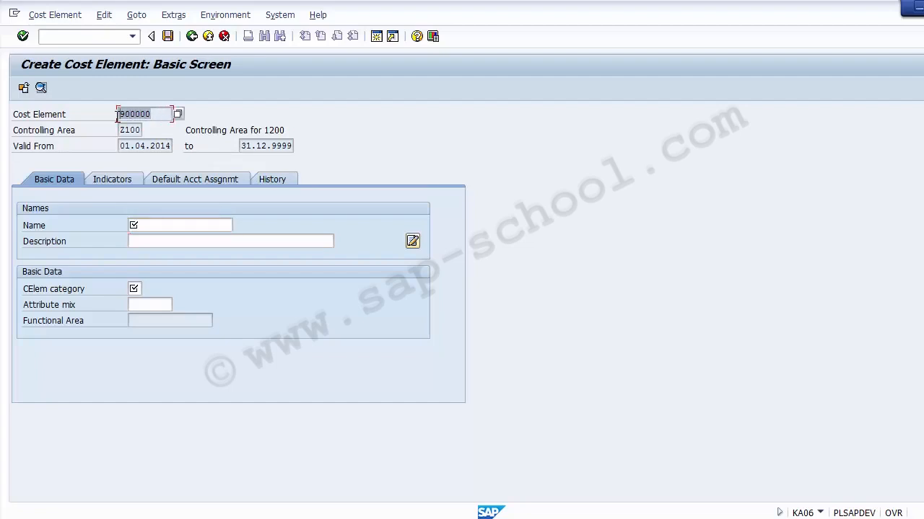
pyautogui.click(162, 117)
pyautogui.click(157, 227)
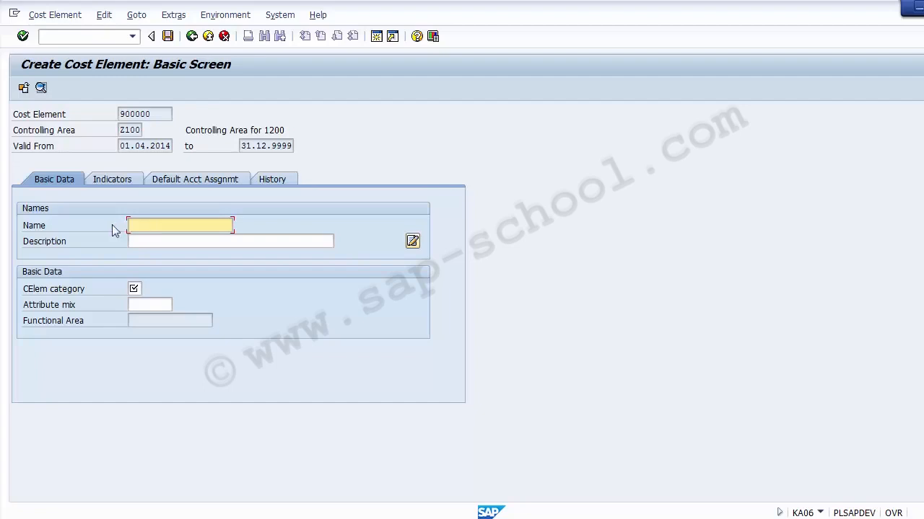
pyautogui.click(72, 243)
pyautogui.click(150, 228)
pyautogui.write('Order')
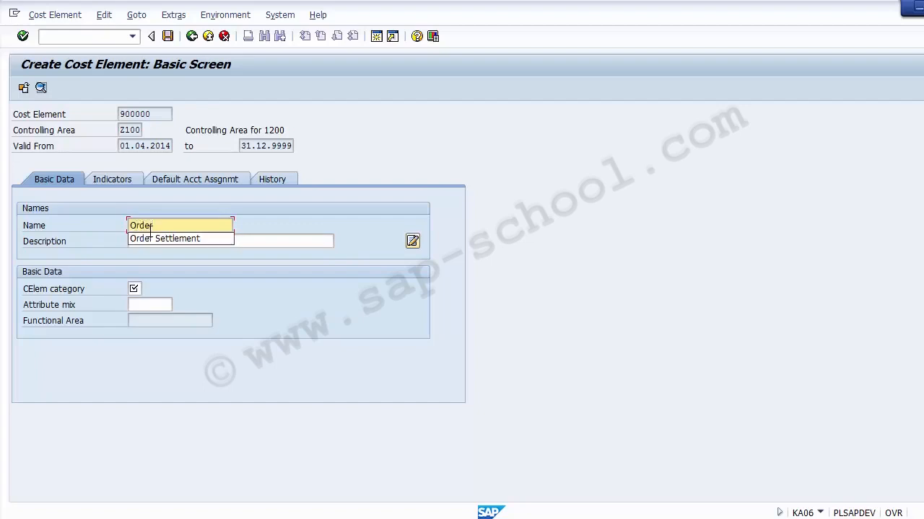
pyautogui.click(150, 232)
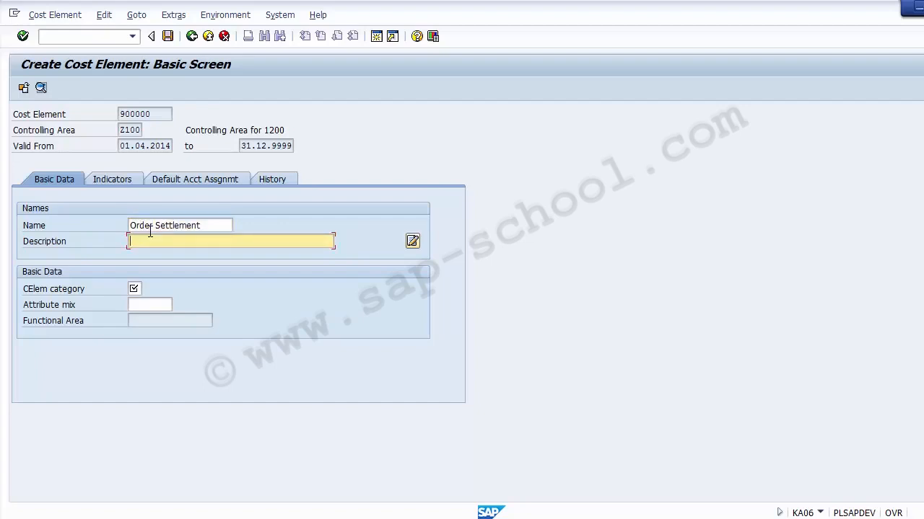
# Enter "Order Settlement of Order Costs" as the description of cost element 900000.
pyautogui.write('O')
pyautogui.press('Down')
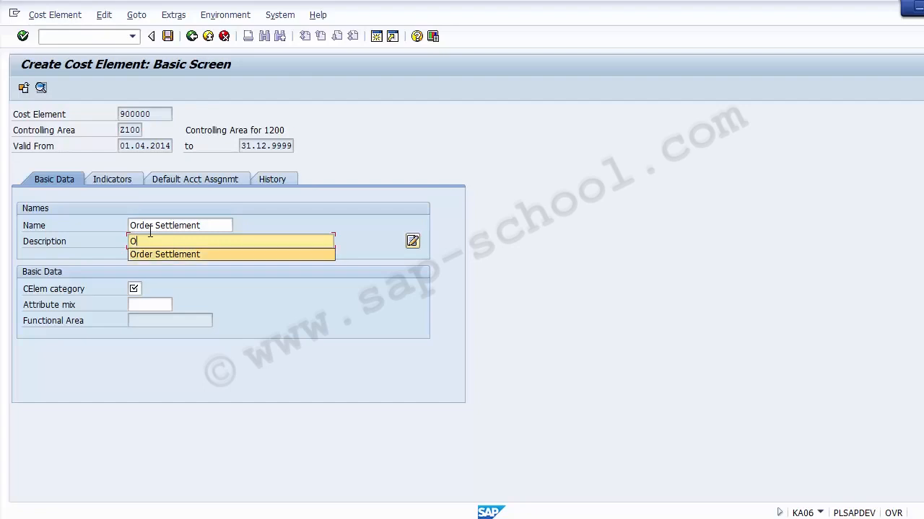
pyautogui.press('Return')
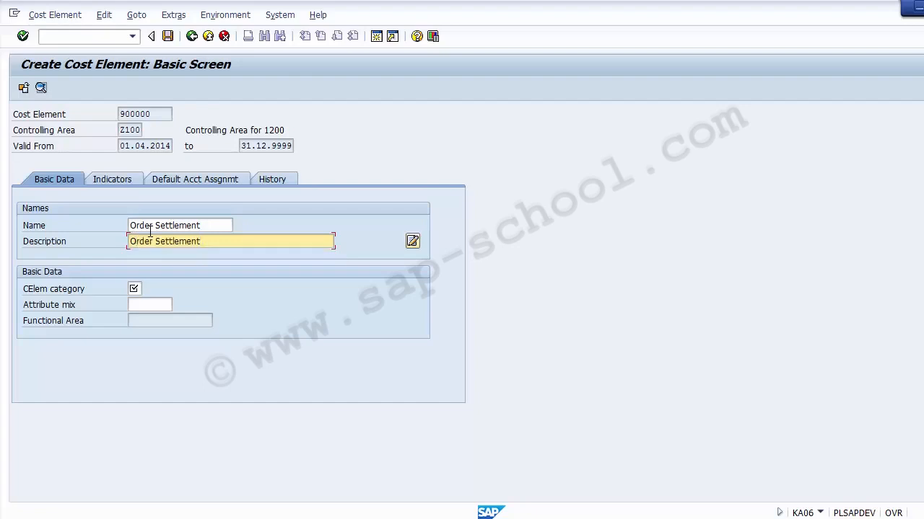
pyautogui.write('of Order ocsts')
pyautogui.press('BackSpace')
pyautogui.press('BackSpace')
pyautogui.press('BackSpace')
pyautogui.press('BackSpace')
pyautogui.press('BackSpace')
pyautogui.write('Costs')
# Open the possible entries for the cost element category and examine each category from 21 to 61.
pyautogui.click(137, 289)
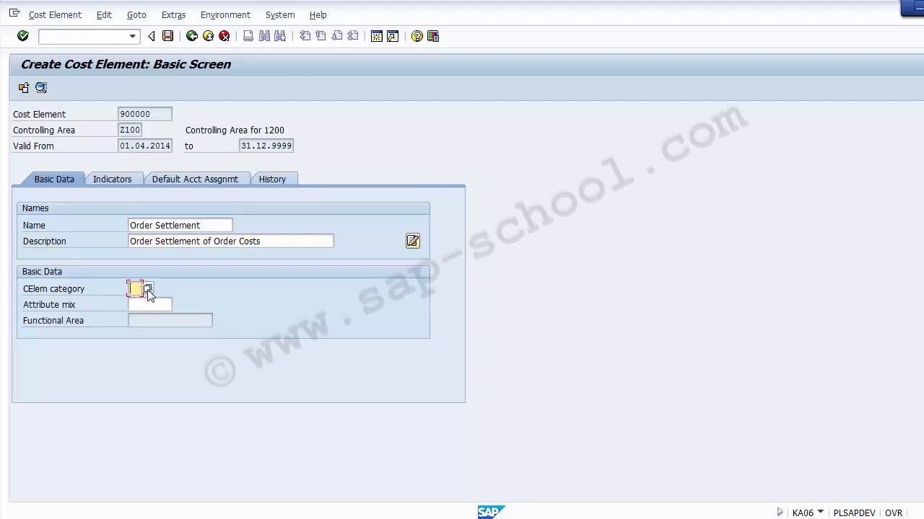
pyautogui.click(147, 289)
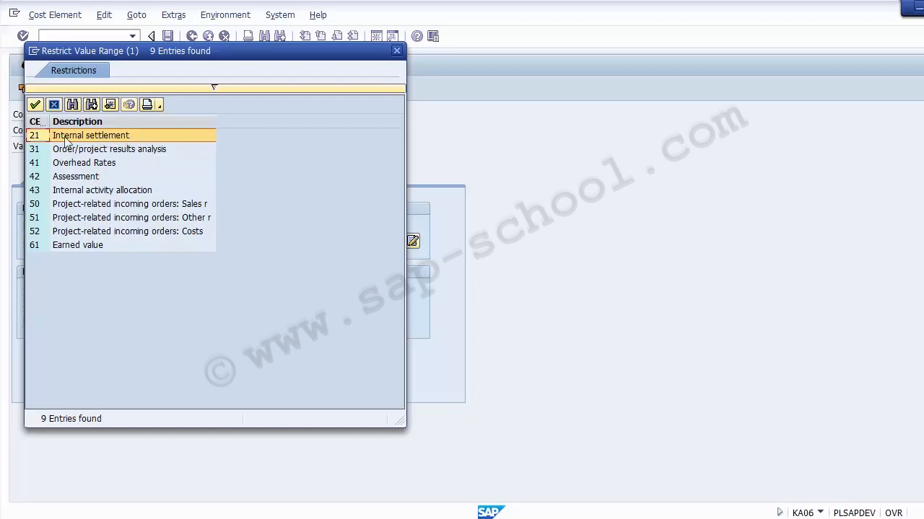
pyautogui.moveTo(48, 122); pyautogui.dragTo(78, 122)
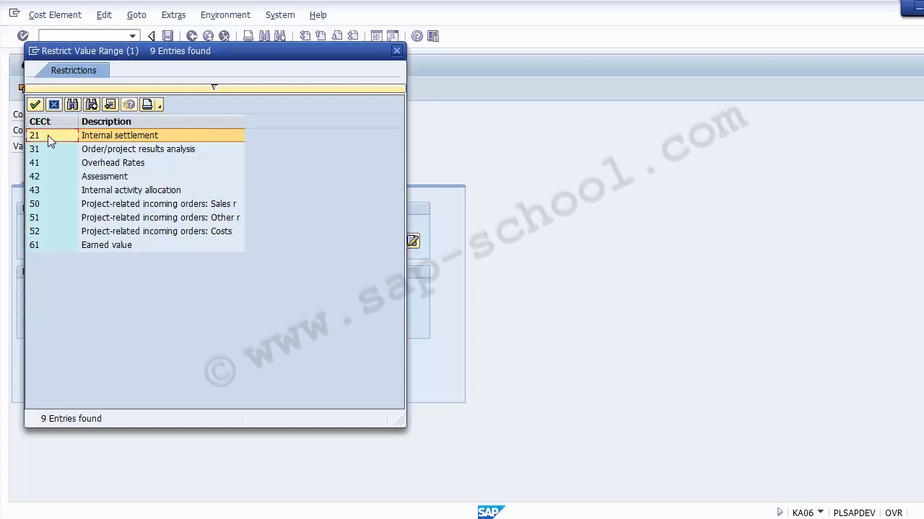
pyautogui.press('Down')
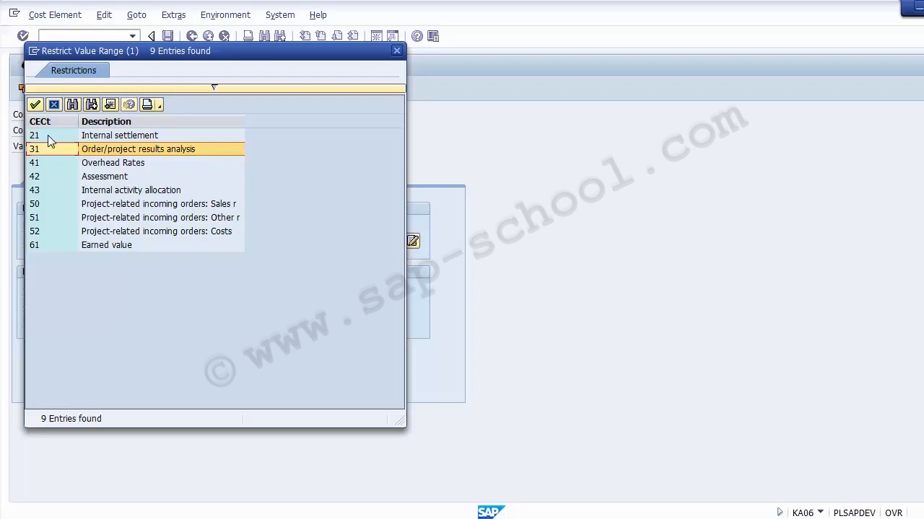
pyautogui.press('Down')
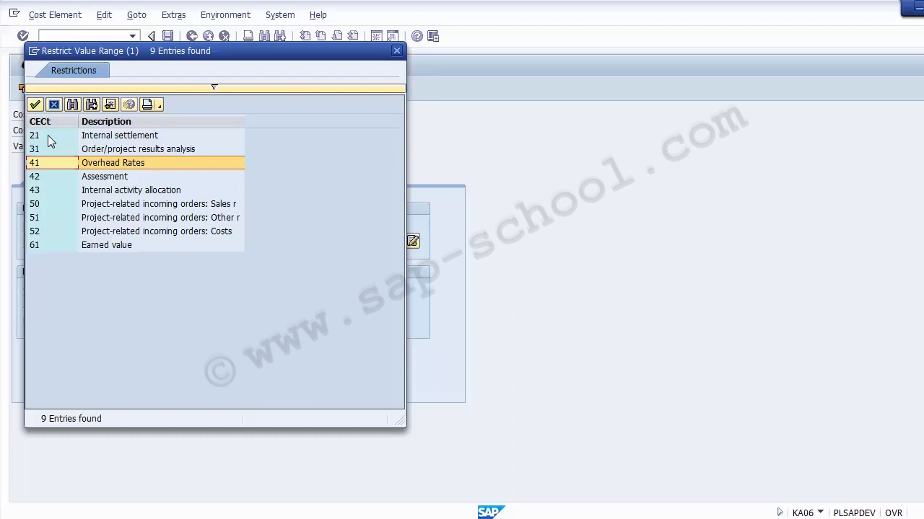
pyautogui.press('Down')
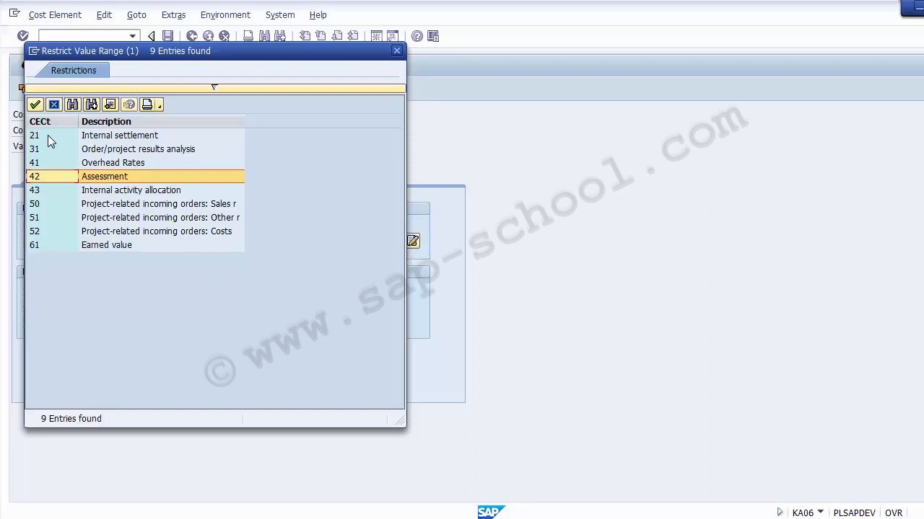
pyautogui.press('Down')
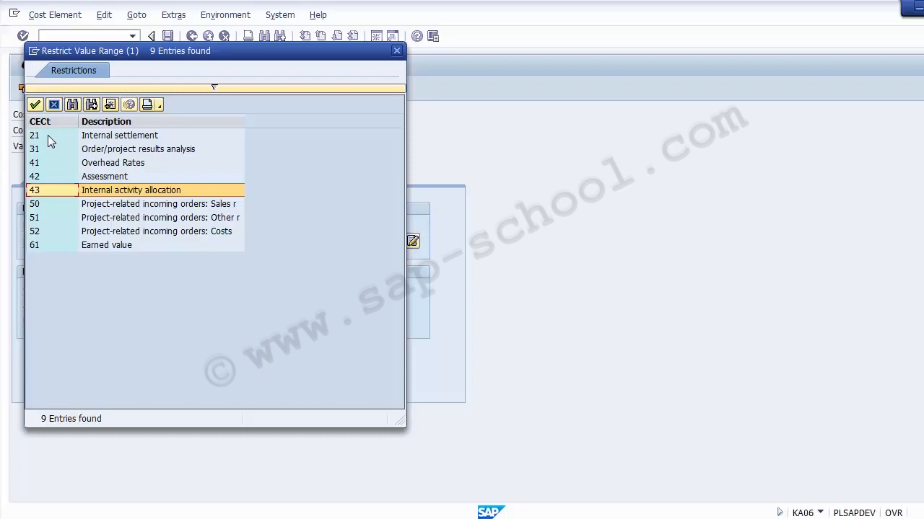
pyautogui.press('Down')
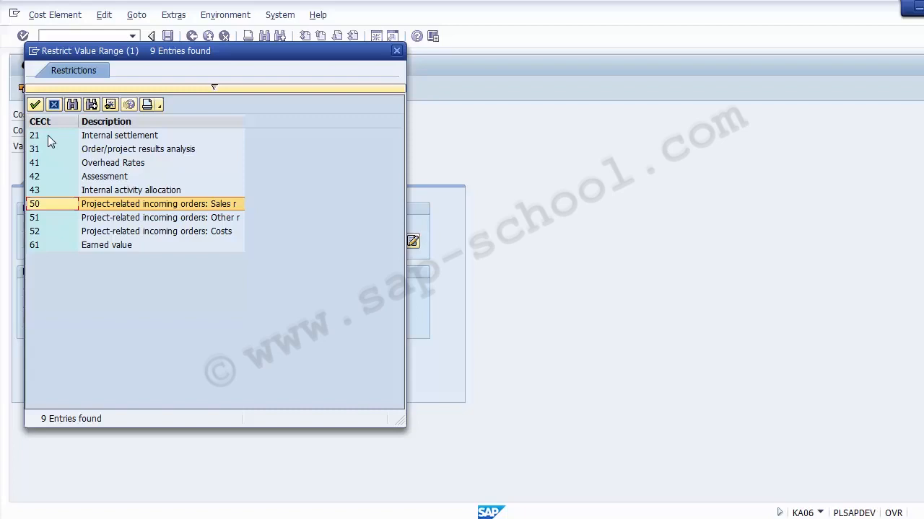
pyautogui.press('Down')
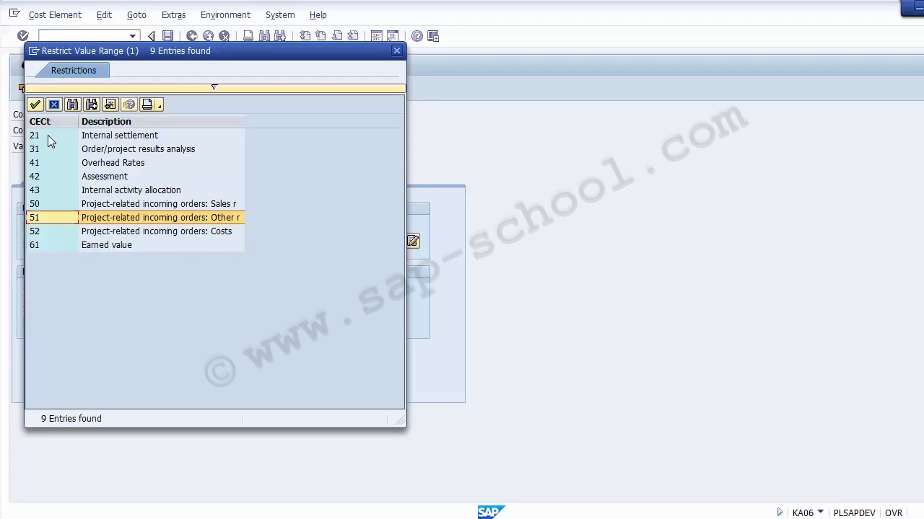
pyautogui.press('Down')
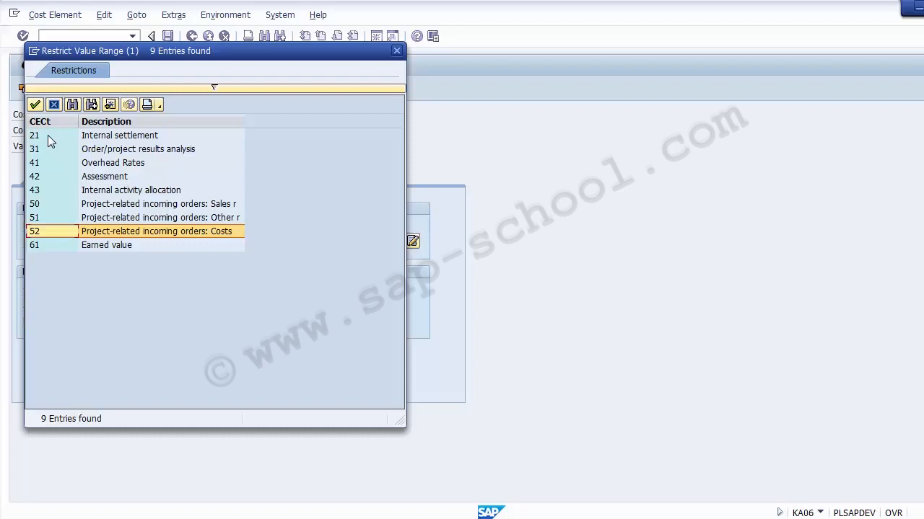
pyautogui.press('Down')
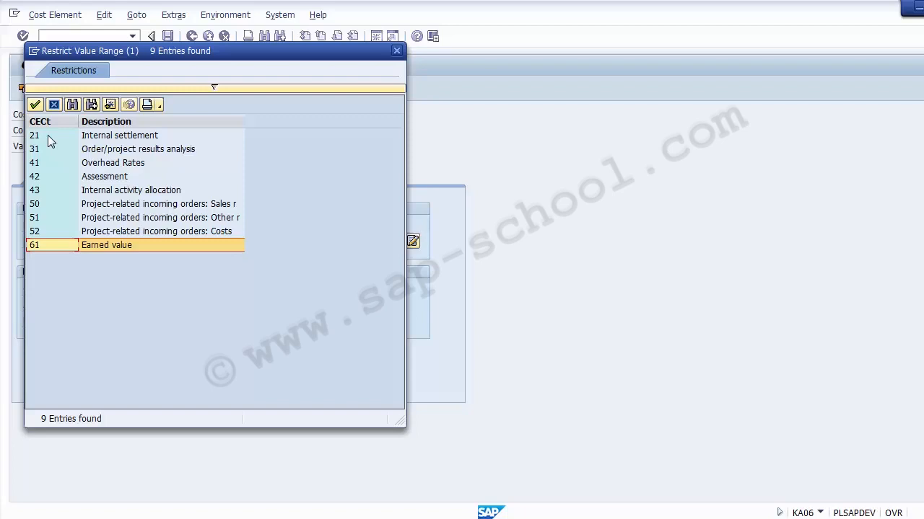
pyautogui.press('Up')
pyautogui.press('Up')
pyautogui.press('Up')
pyautogui.press('Up')
pyautogui.press('Up')
pyautogui.press('Up')
pyautogui.press('Up')
pyautogui.press('Up')
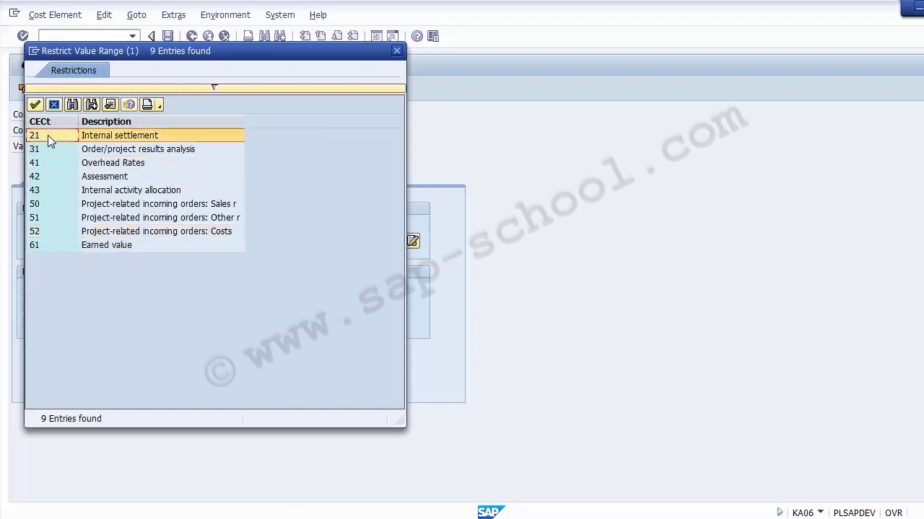
# Assign cost element category 21, Internal settlement, to cost element 900000.
pyautogui.moveTo(204, 56); pyautogui.dragTo(586, 92)
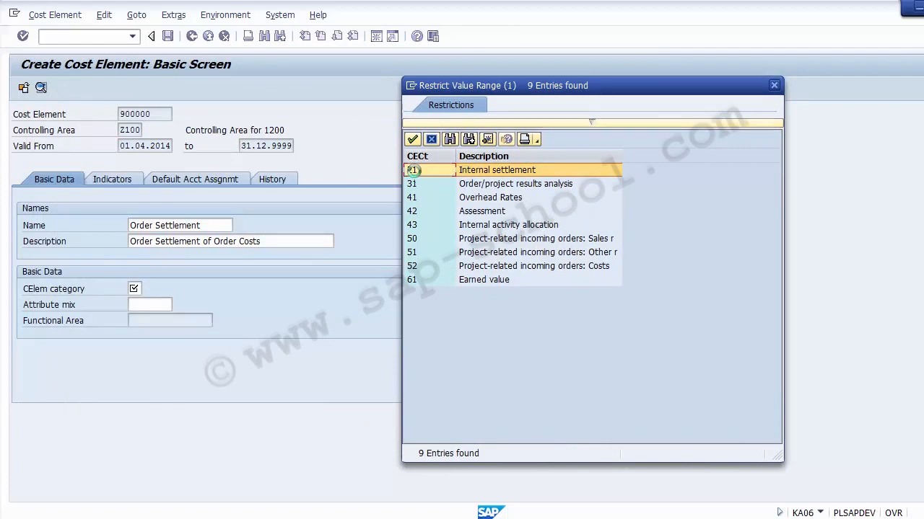
pyautogui.doubleClick(417, 174)
pyautogui.click(50, 294)
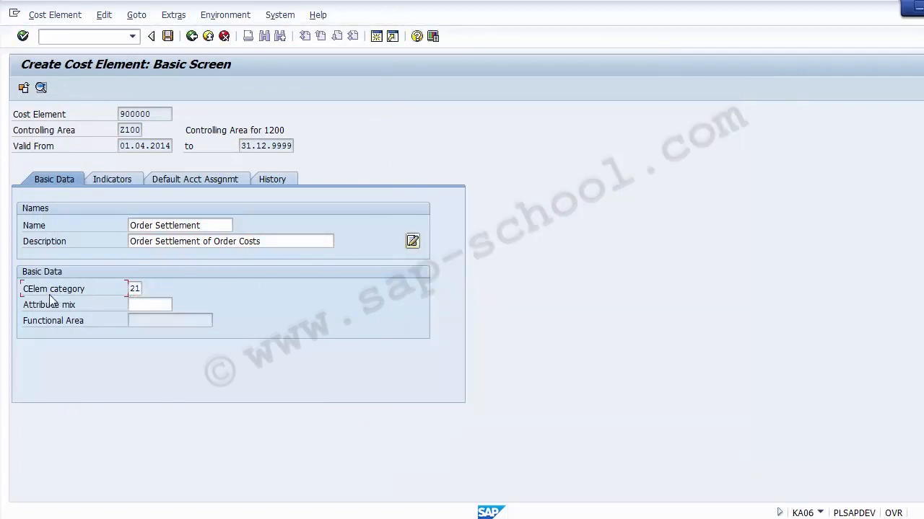
# Review the indicators, default account assignment and history data of cost element 900000.
pyautogui.click(110, 182)
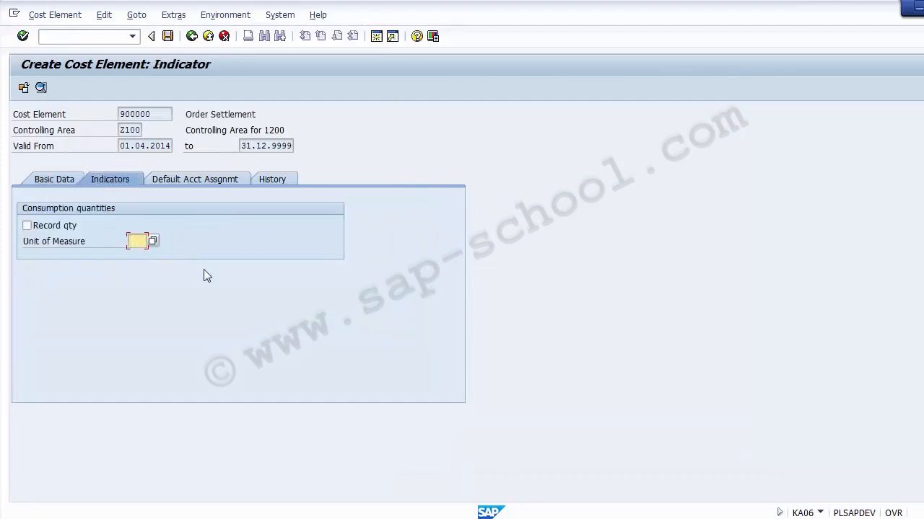
pyautogui.click(63, 226)
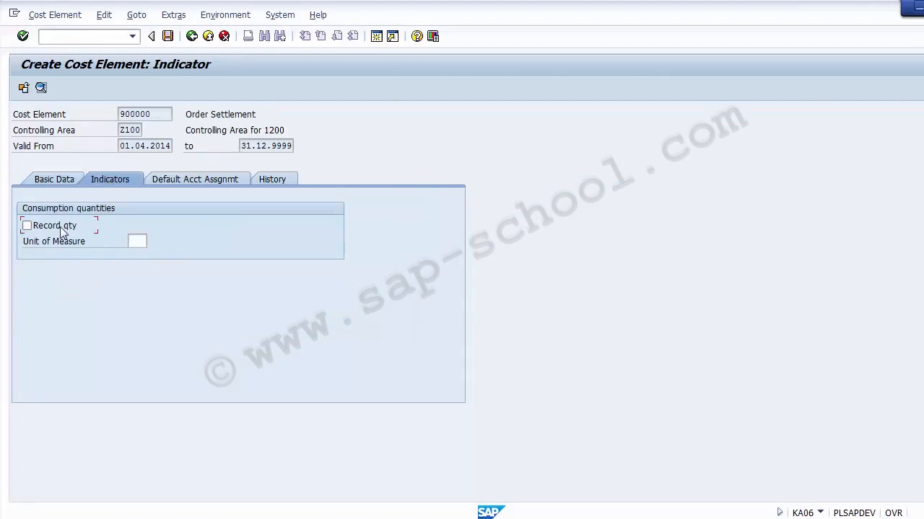
pyautogui.click(139, 241)
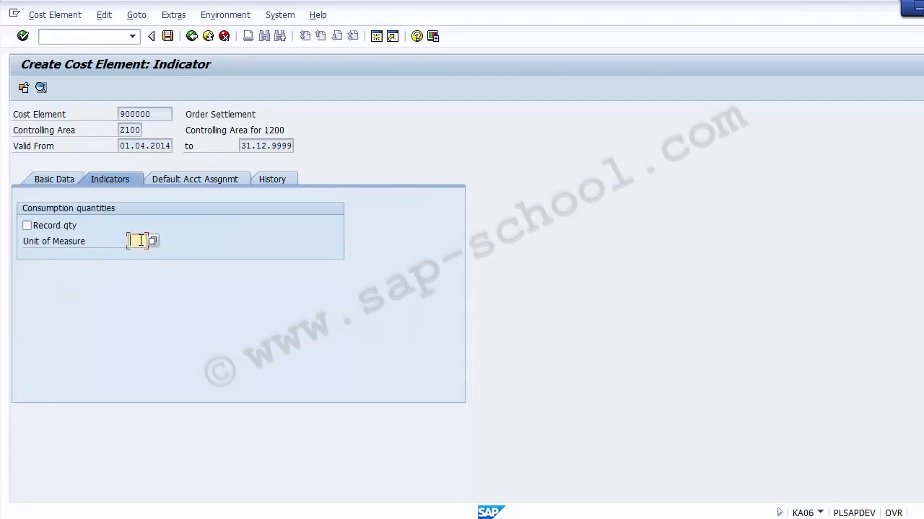
pyautogui.click(193, 180)
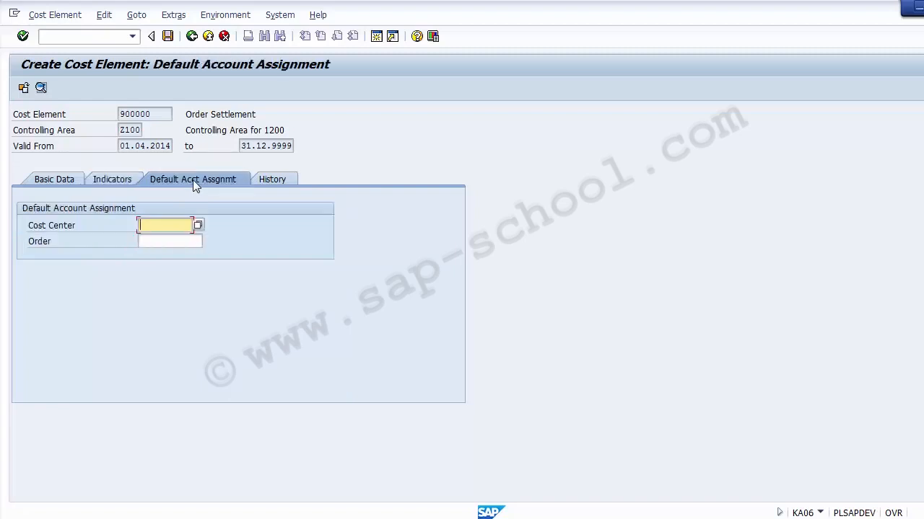
pyautogui.click(161, 241)
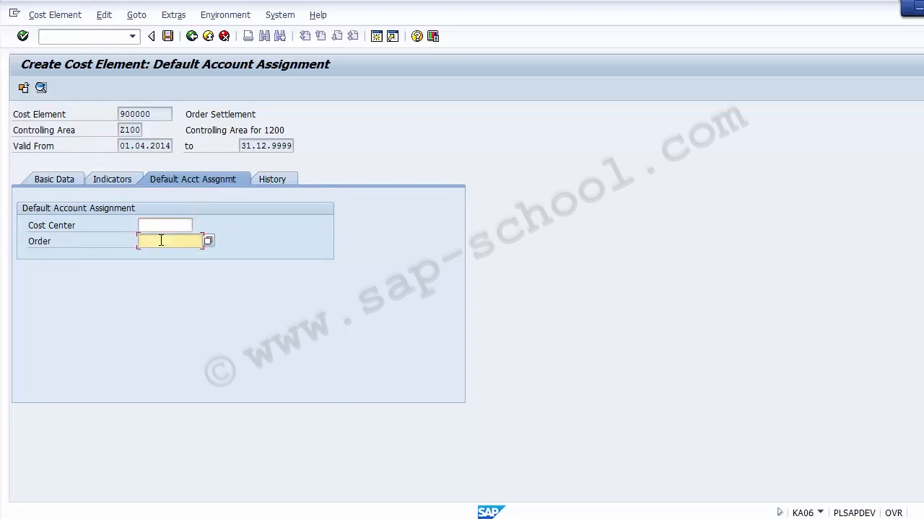
pyautogui.click(153, 228)
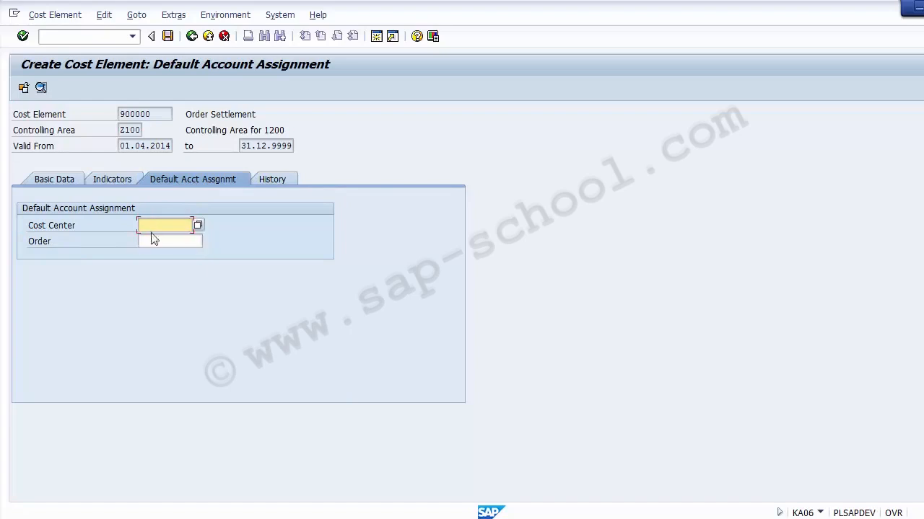
pyautogui.click(152, 242)
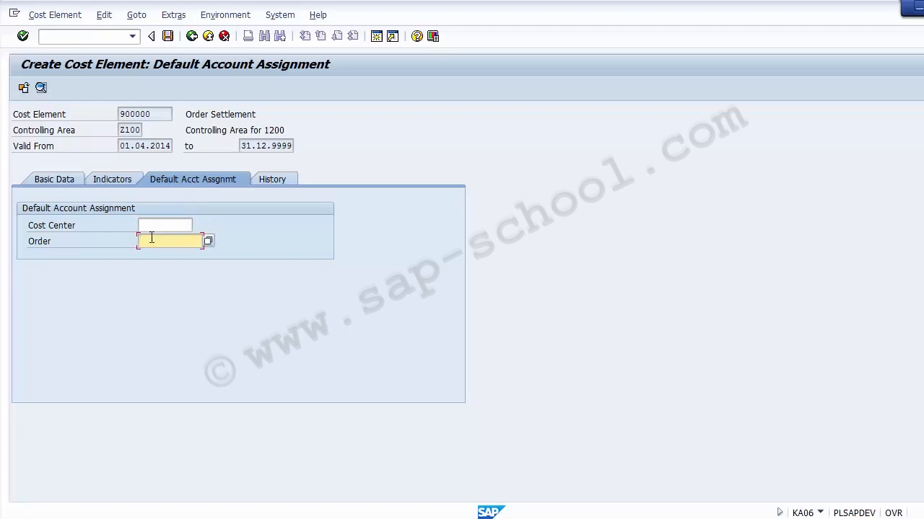
pyautogui.click(149, 226)
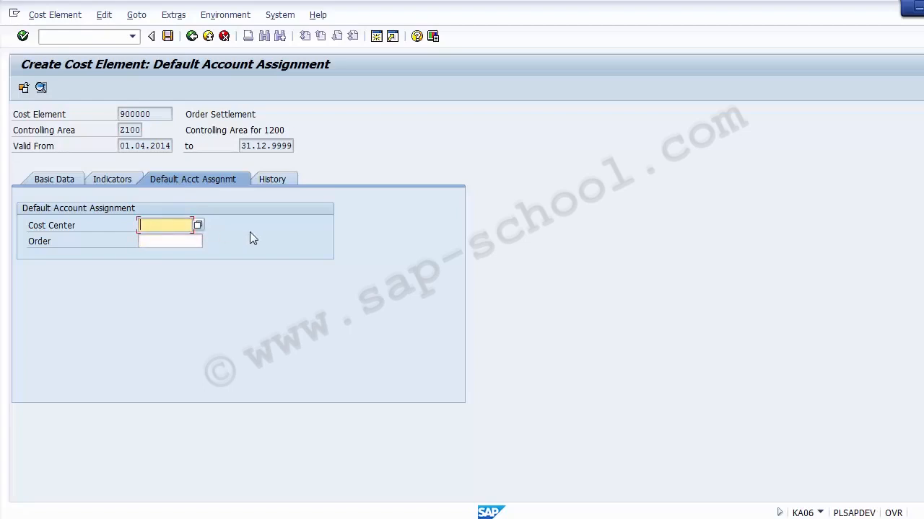
pyautogui.click(279, 179)
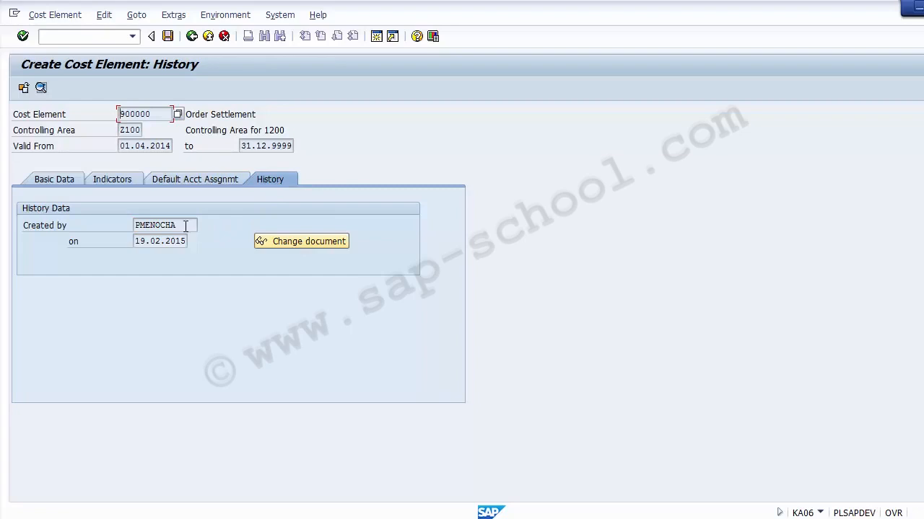
pyautogui.moveTo(185, 226); pyautogui.dragTo(187, 244)
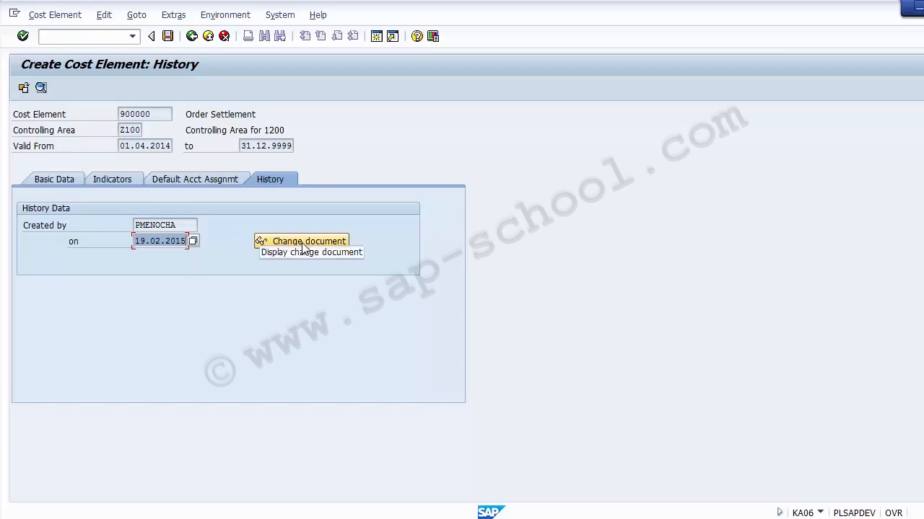
# Return to the basic data and save secondary cost element 900000.
pyautogui.click(44, 178)
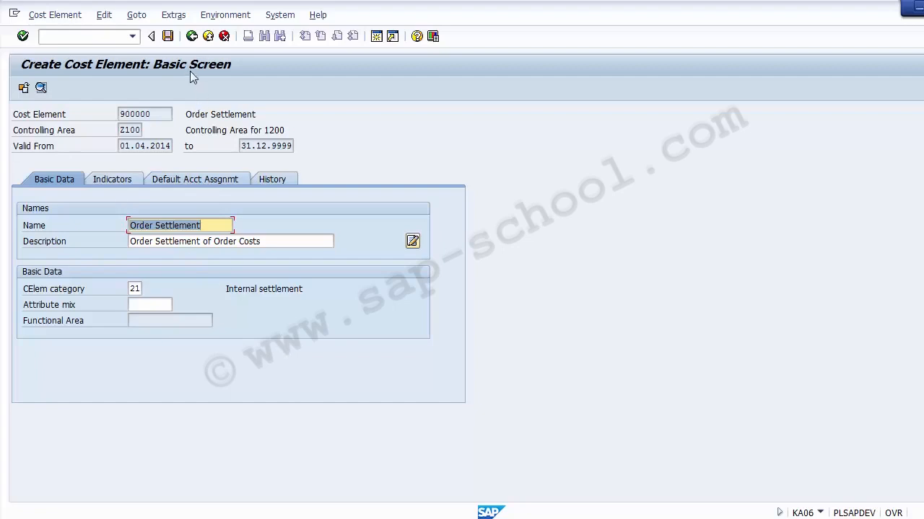
pyautogui.click(168, 42)
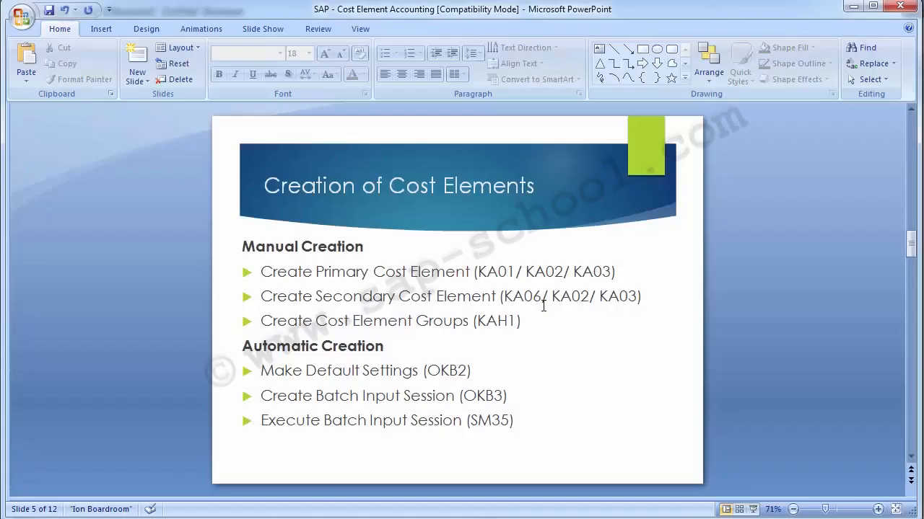
# Consult the PowerPoint slide's secondary cost element transactions, and run transaction /nKA02 to open cost element 900000 for changing.
pyautogui.moveTo(551, 296); pyautogui.dragTo(637, 296)
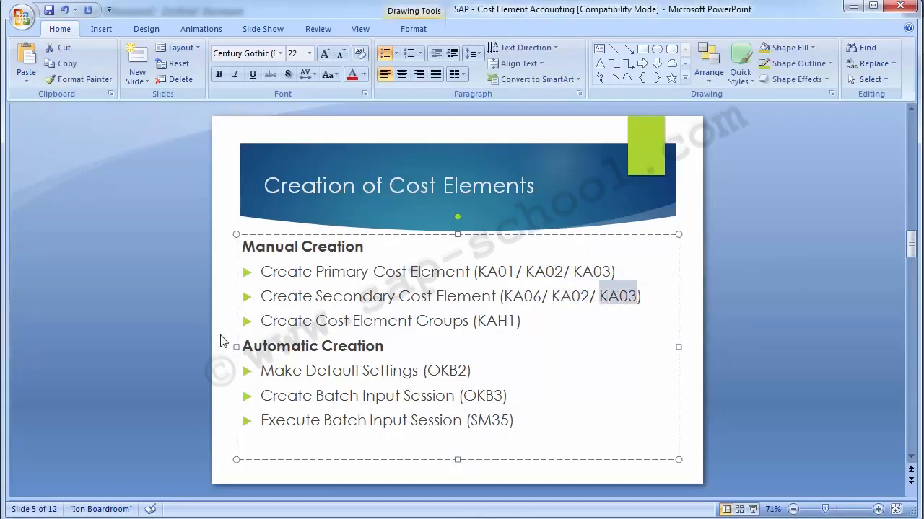
pyautogui.click(134, 311)
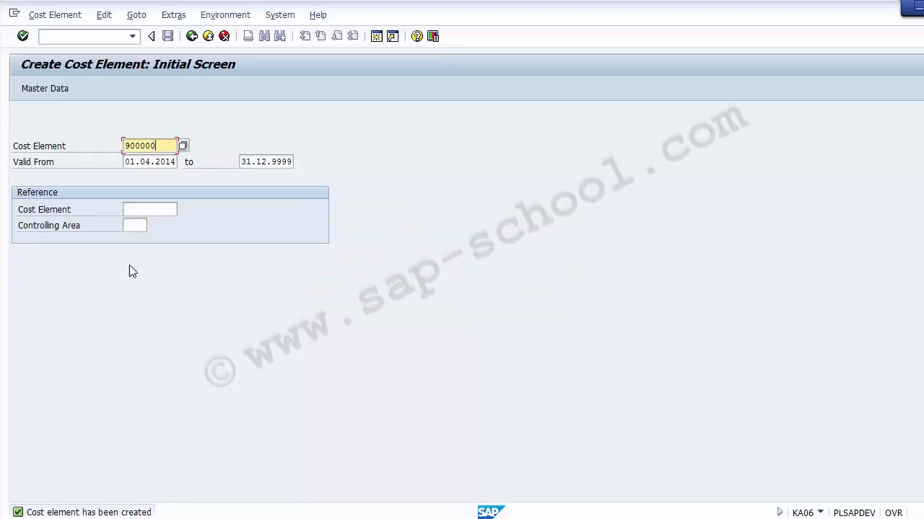
pyautogui.click(52, 34)
pyautogui.write('/nk')
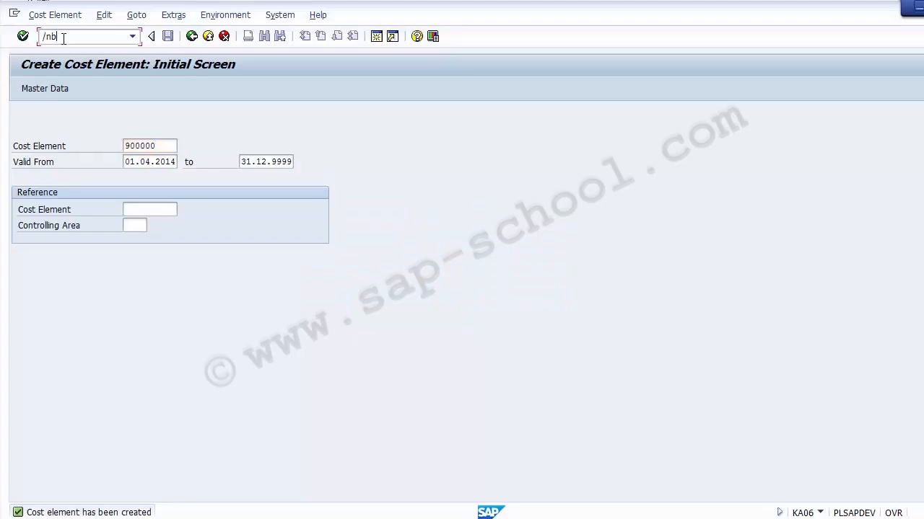
pyautogui.write('KA02')
pyautogui.press('Return')
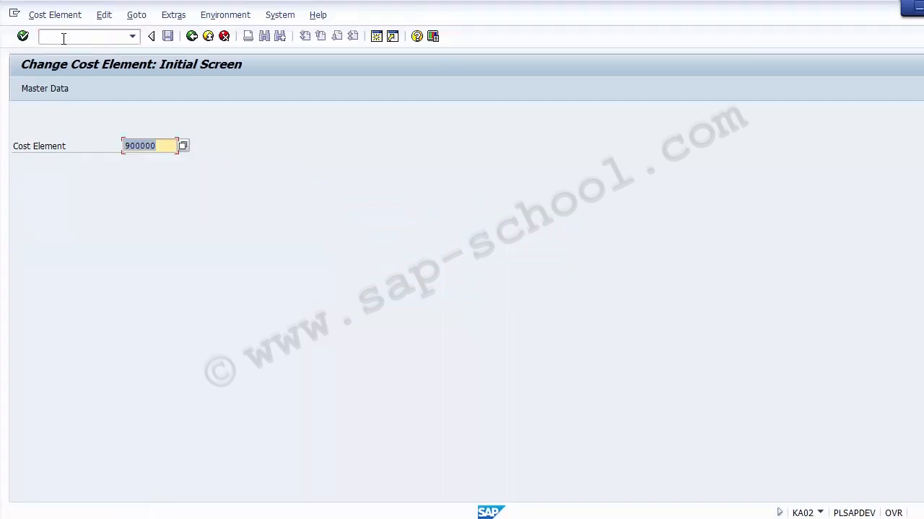
pyautogui.write('900000')
pyautogui.press('Return')
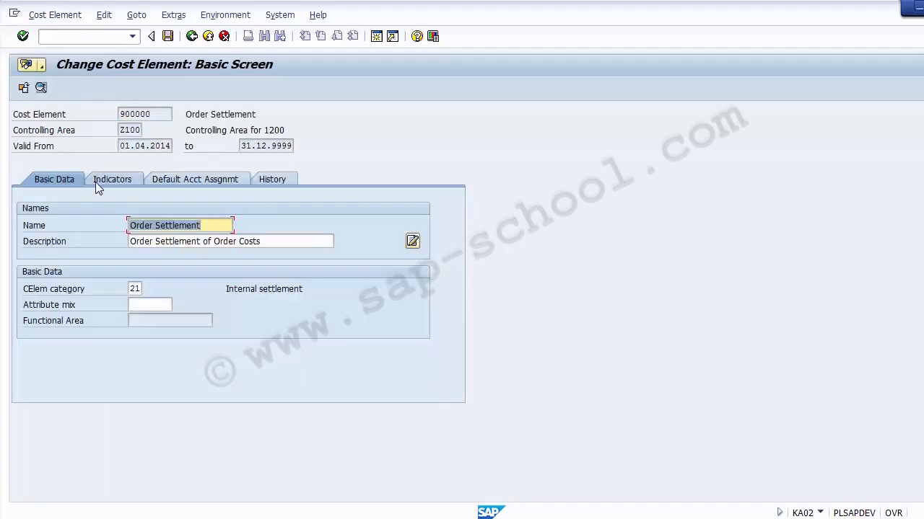
# Check the indicators and default account assignment of cost element 900000 in change mode, and return to its basic data.
pyautogui.click(104, 180)
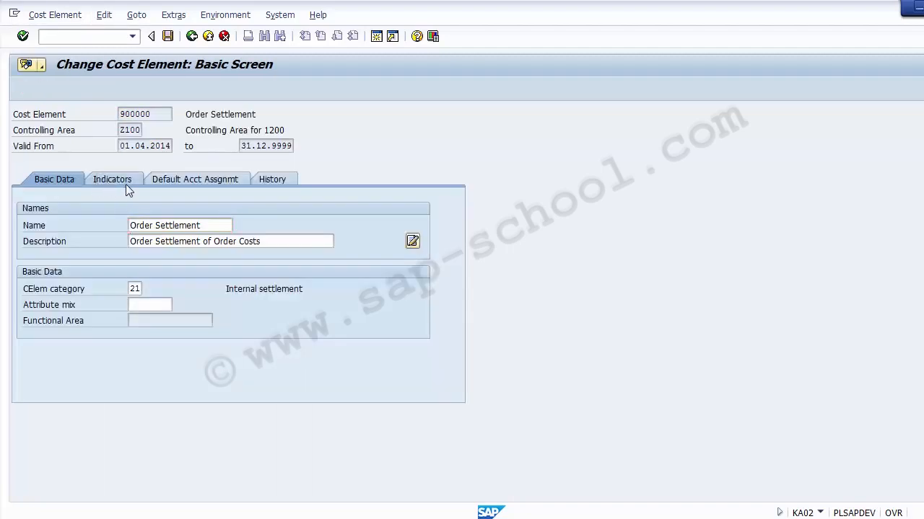
pyautogui.click(163, 182)
pyautogui.click(61, 182)
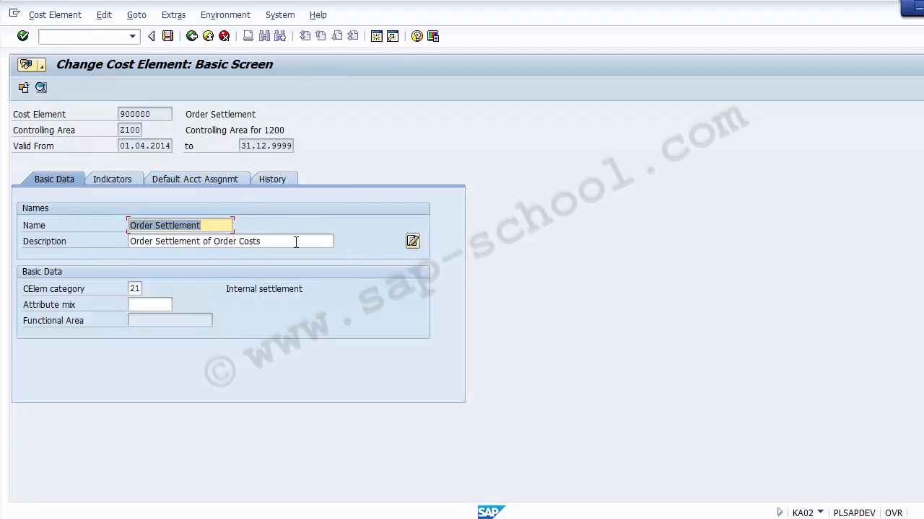
# Save cost element 900000 from change mode, and run transaction /nKA03 to open it for display.
pyautogui.click(168, 36)
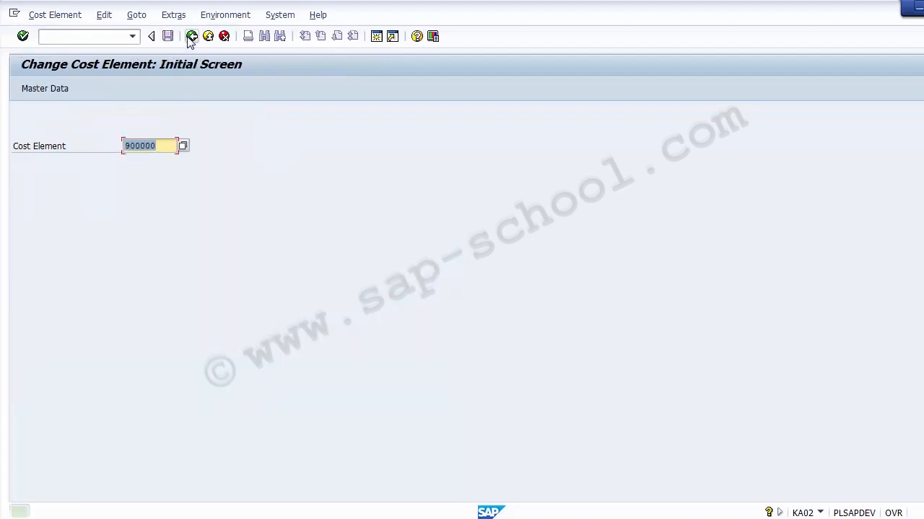
pyautogui.click(93, 41)
pyautogui.write('/n')
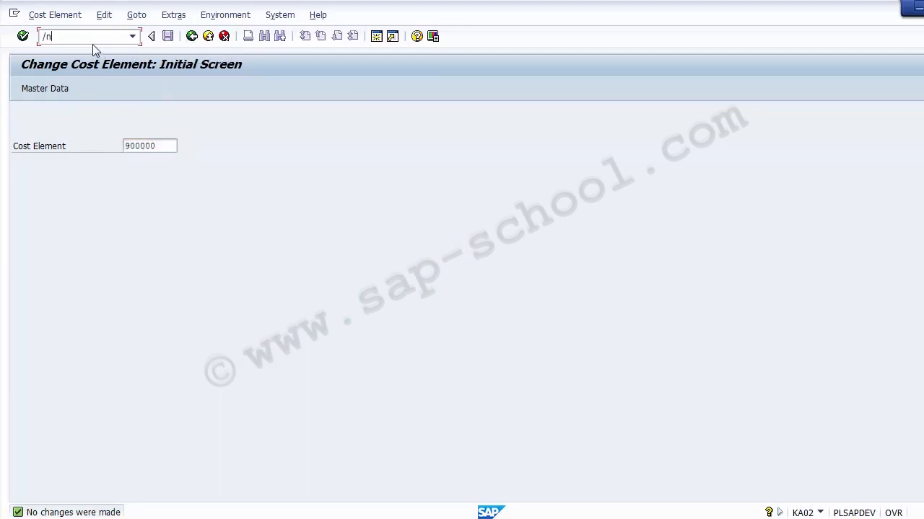
pyautogui.write('KA03')
pyautogui.press('Return')
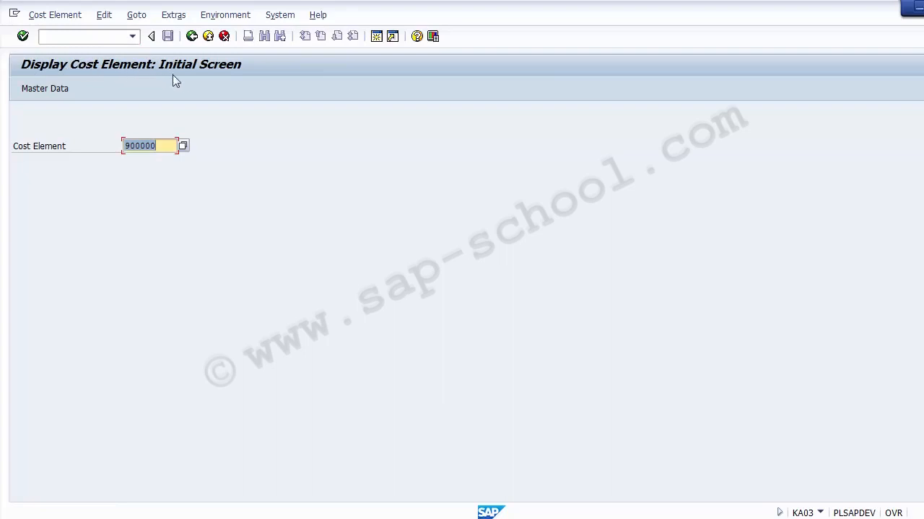
pyautogui.click(168, 147)
pyautogui.press('Return')
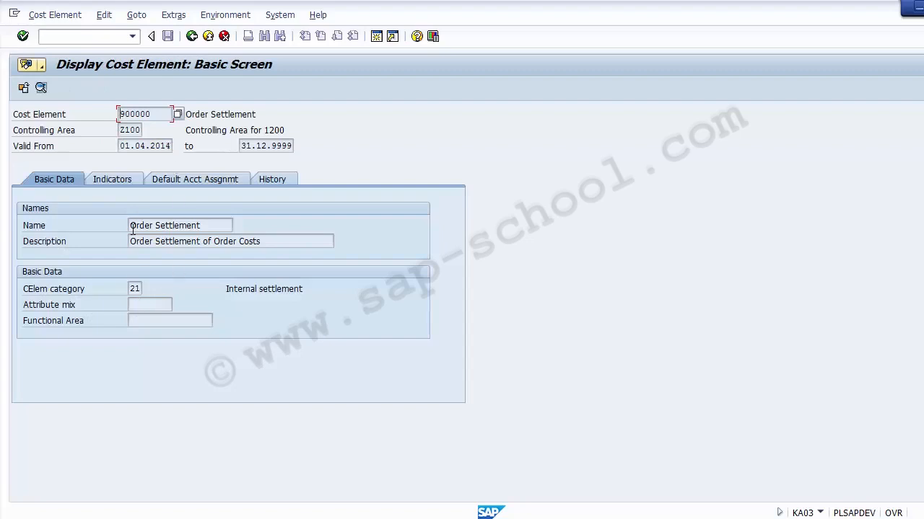
# Review the indicators, default account assignment and history of cost element 900000 in display mode, and return to its basic data.
pyautogui.click(116, 182)
pyautogui.click(171, 179)
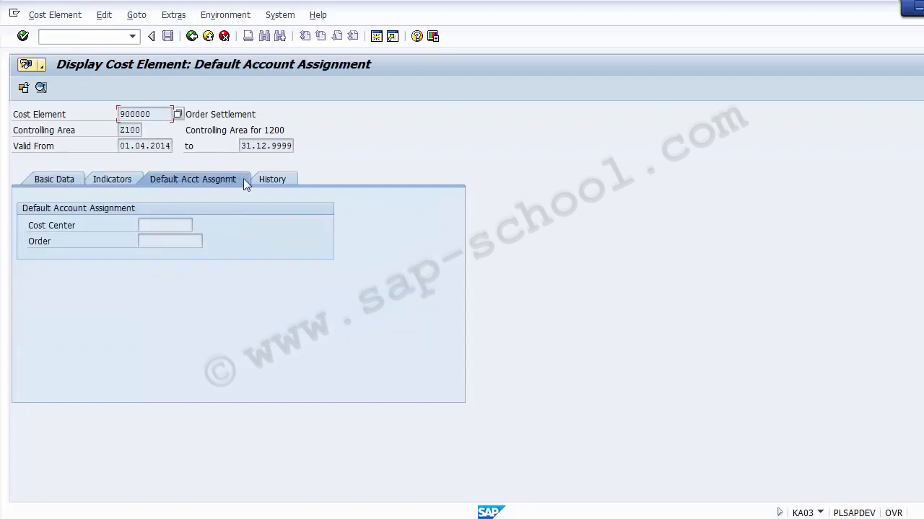
pyautogui.click(271, 181)
pyautogui.click(49, 182)
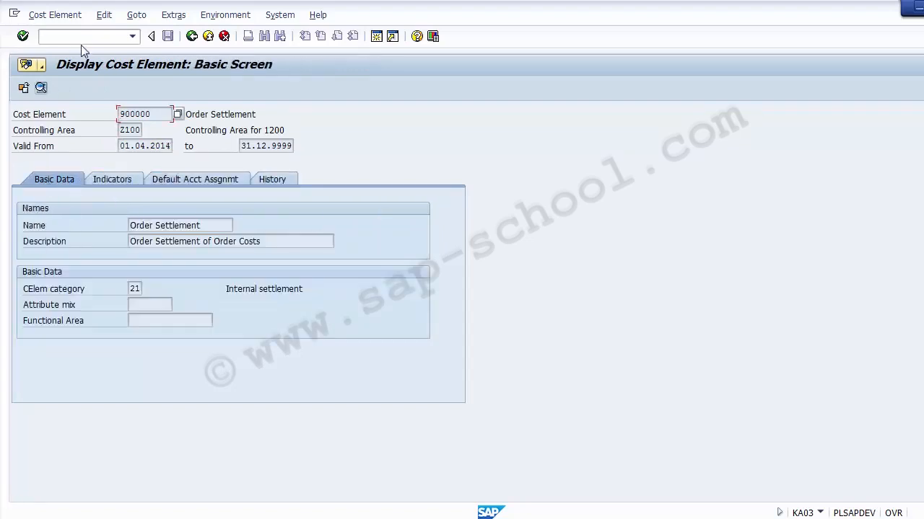
# Return to SAP Easy Access with /n, and expand Accounting and Controlling to reach the Cost Element Accounting folder.
pyautogui.click(85, 38)
pyautogui.write('/n')
pyautogui.press('Return')
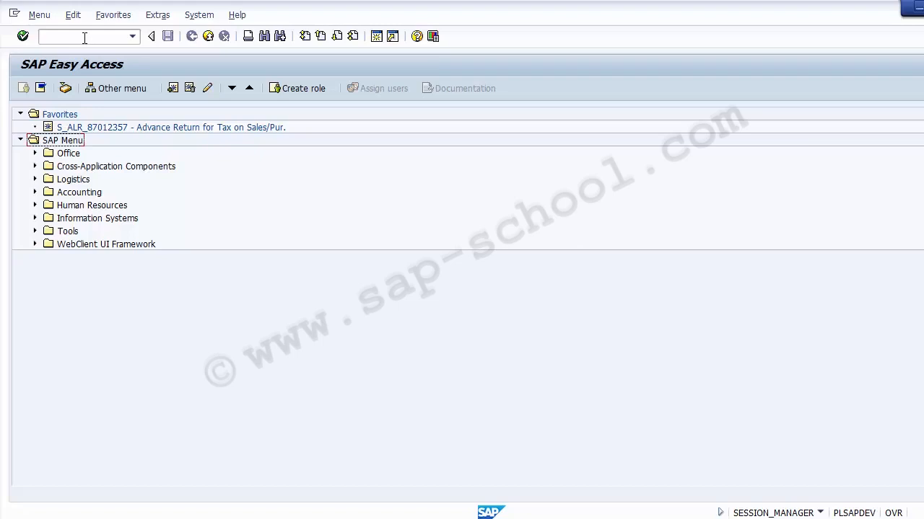
pyautogui.click(84, 38)
pyautogui.click(68, 140)
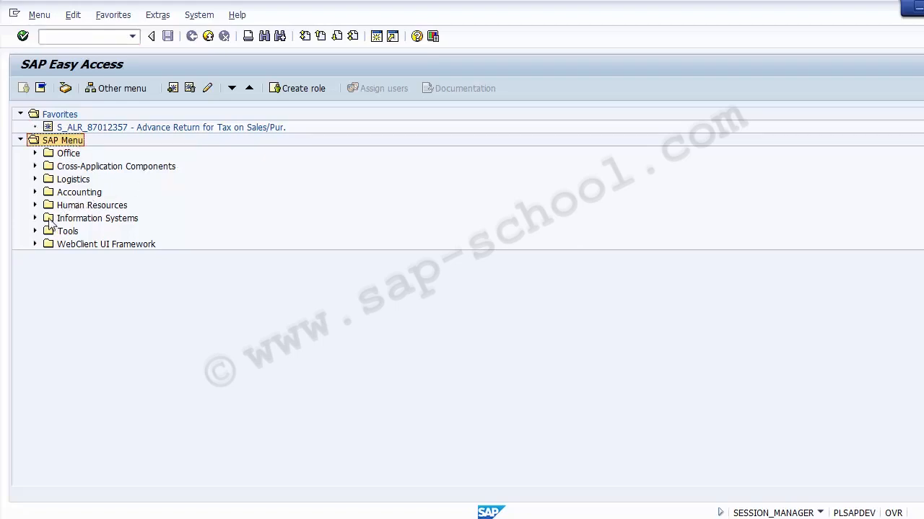
pyautogui.click(35, 193)
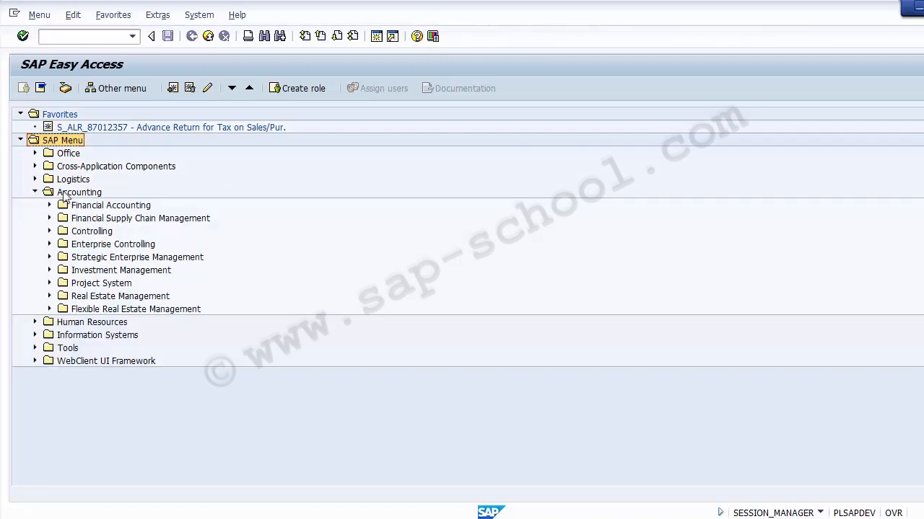
pyautogui.click(65, 193)
pyautogui.click(105, 232)
pyautogui.click(49, 231)
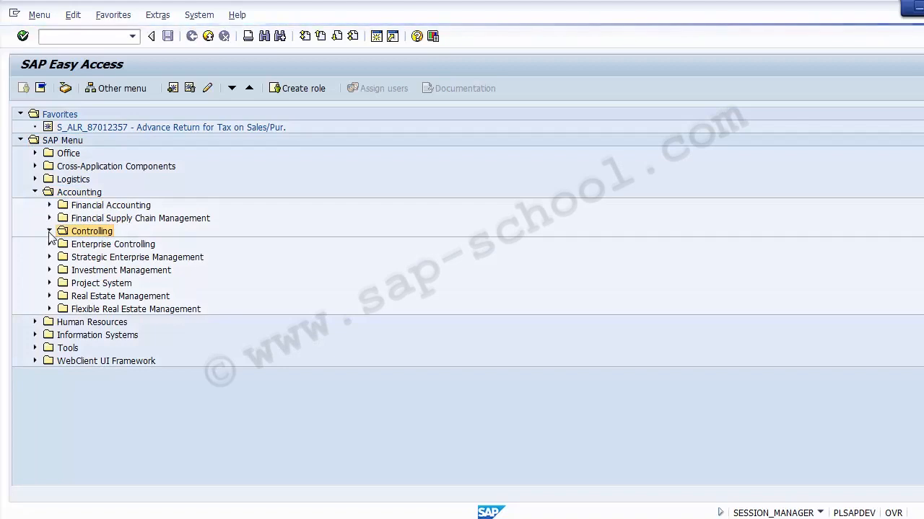
pyautogui.click(112, 246)
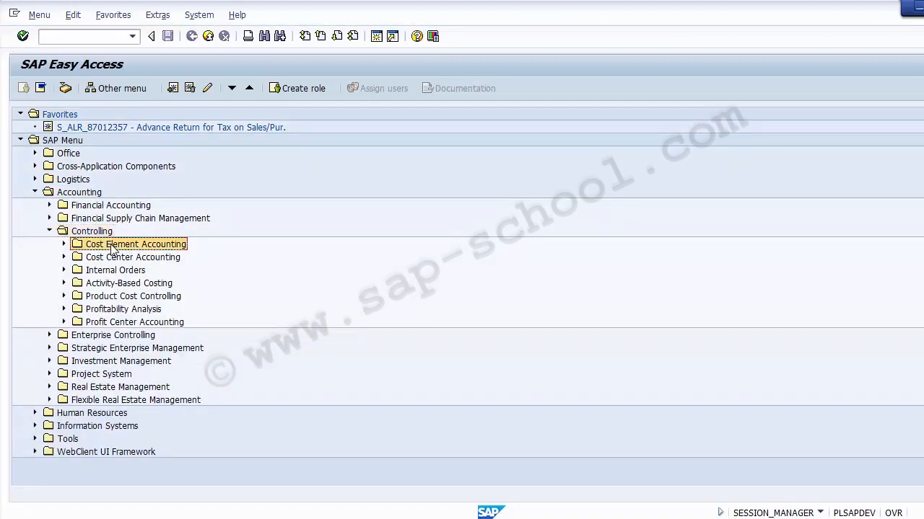
# Expand Cost Element Accounting through Master Data and Cost Element down to the Individual Processing transactions.
pyautogui.click(64, 244)
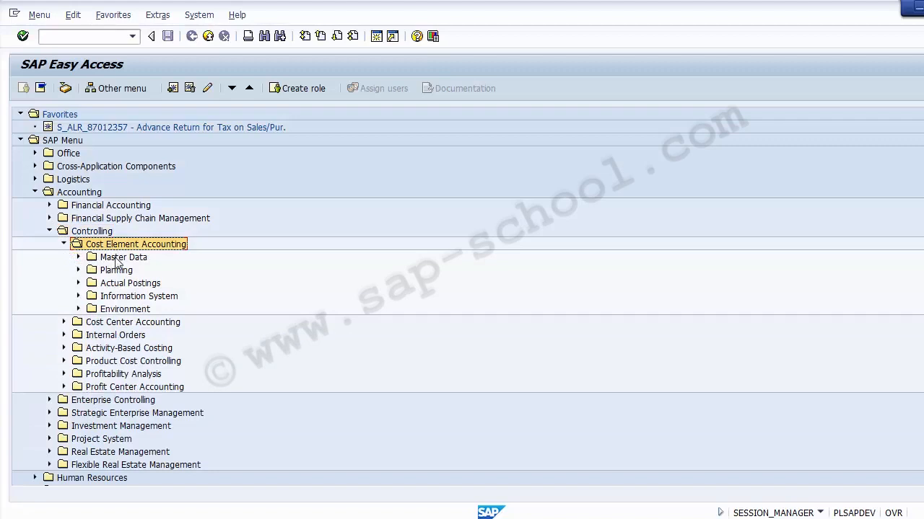
pyautogui.click(119, 258)
pyautogui.click(78, 257)
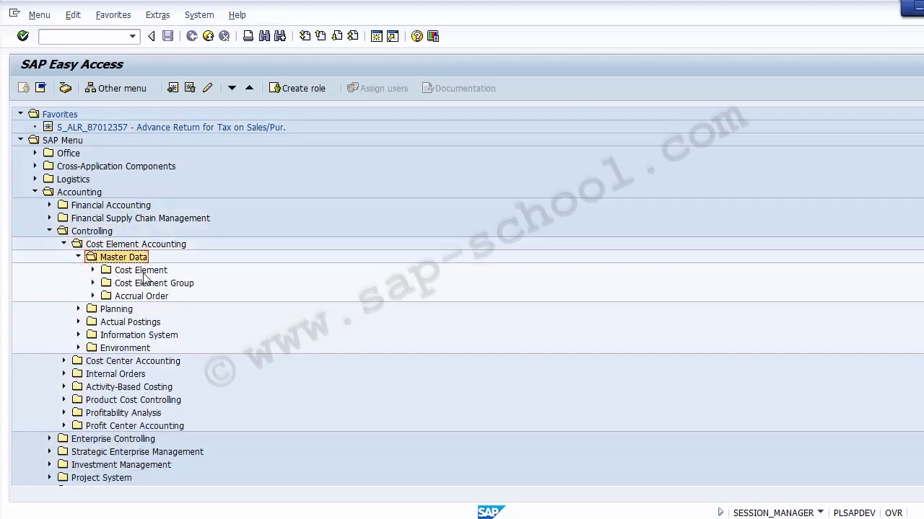
pyautogui.click(143, 272)
pyautogui.click(93, 269)
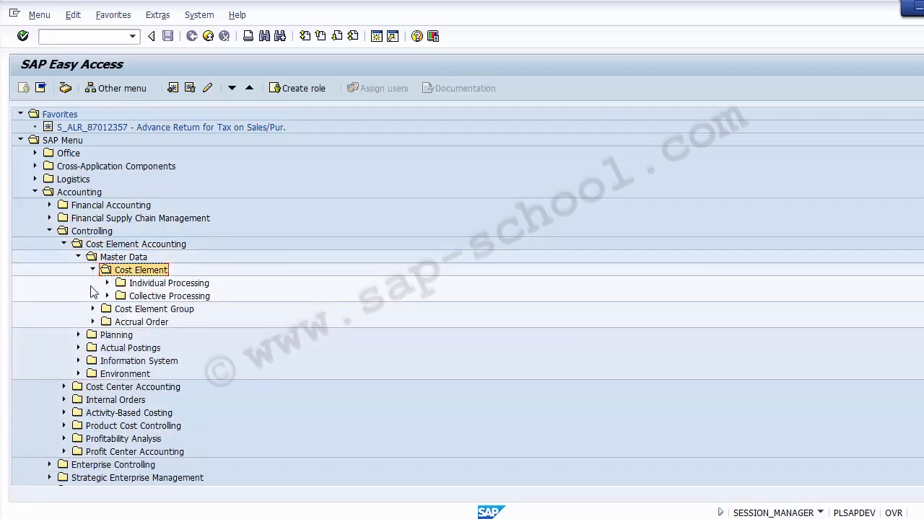
pyautogui.click(143, 284)
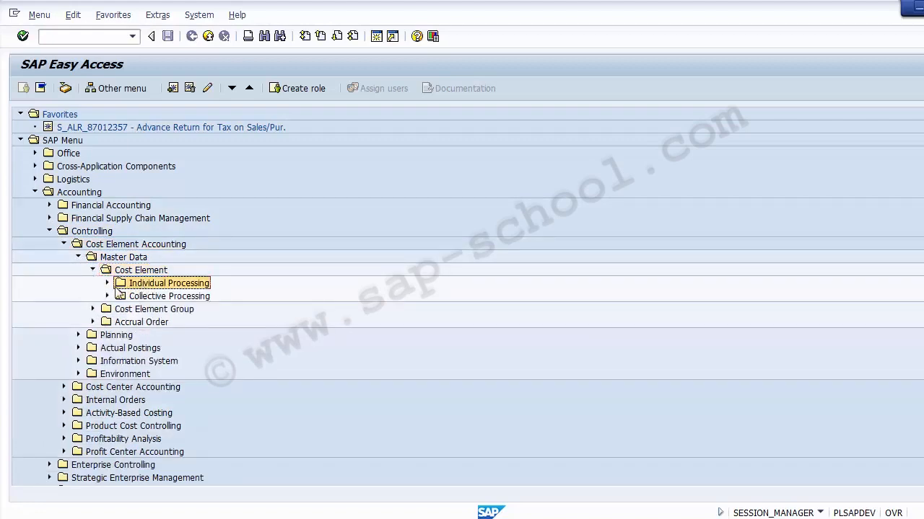
pyautogui.click(108, 282)
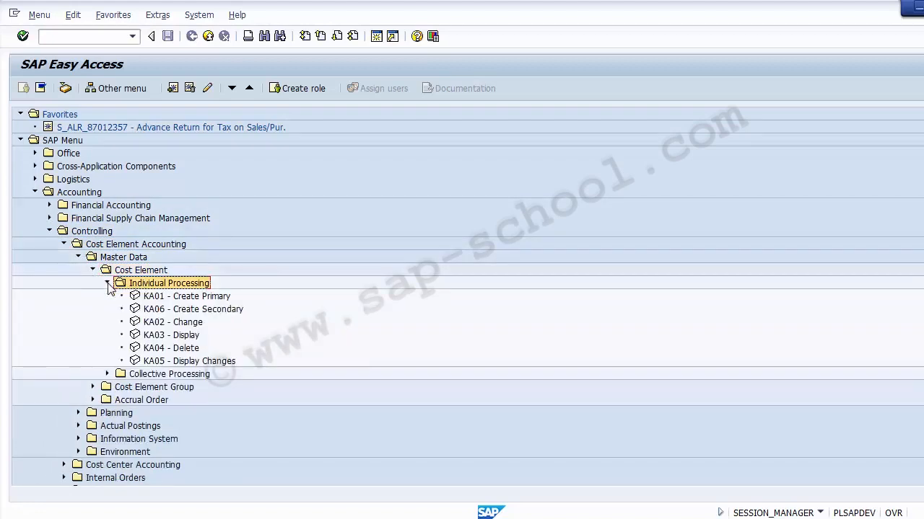
# Examine the individual processing transactions for cost elements, covering create primary, create secondary, change, display and delete.
pyautogui.click(226, 297)
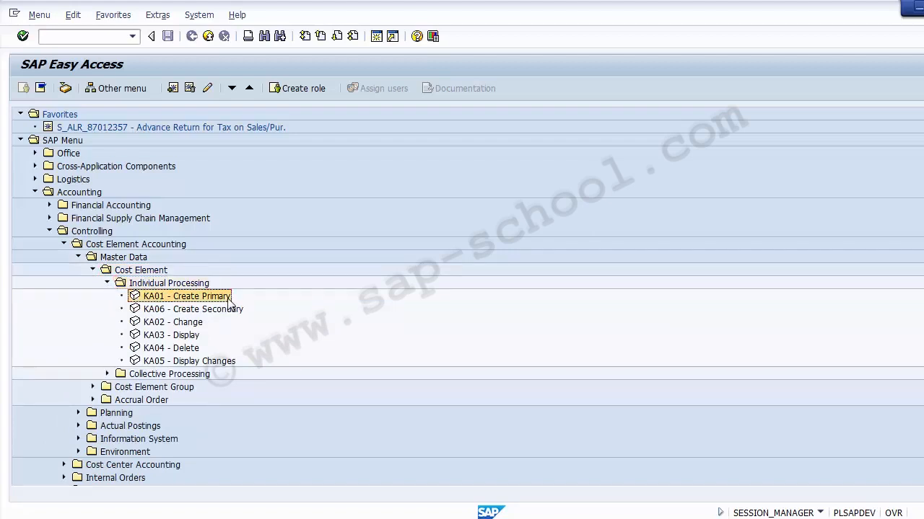
pyautogui.click(187, 311)
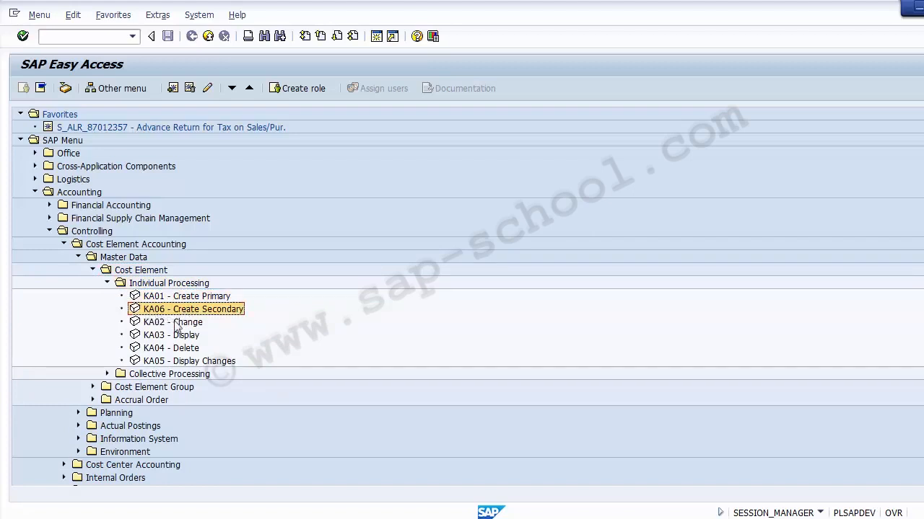
pyautogui.click(187, 327)
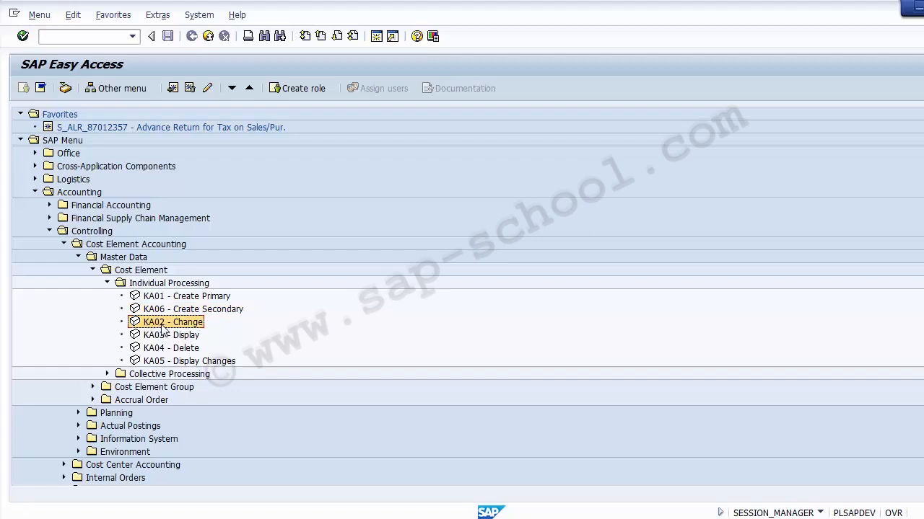
pyautogui.click(191, 336)
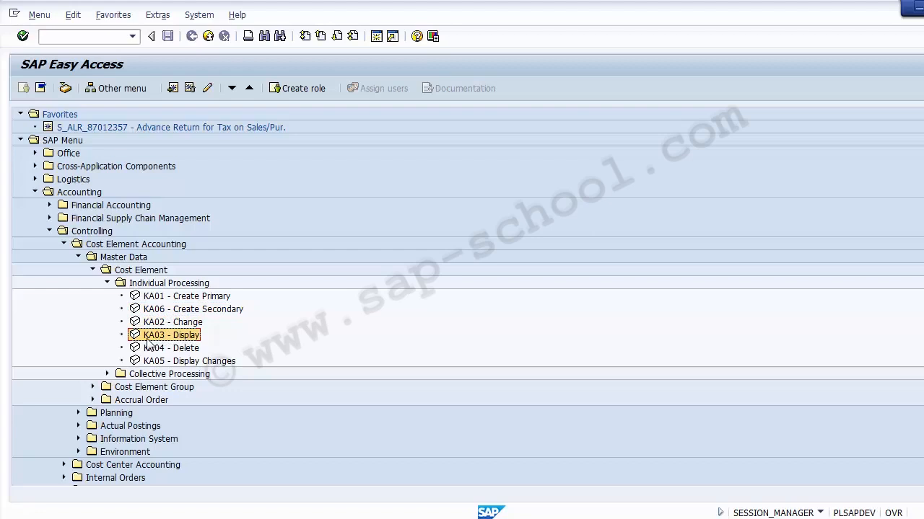
pyautogui.click(184, 350)
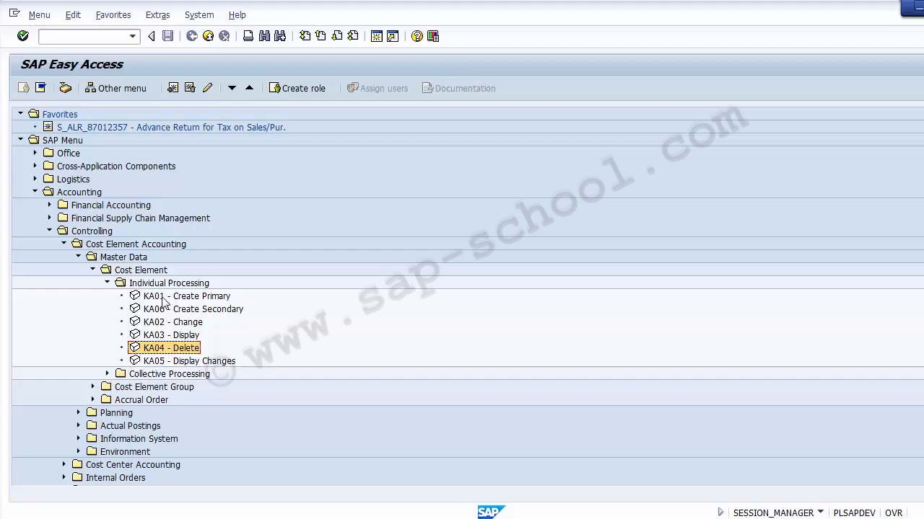
pyautogui.click(124, 272)
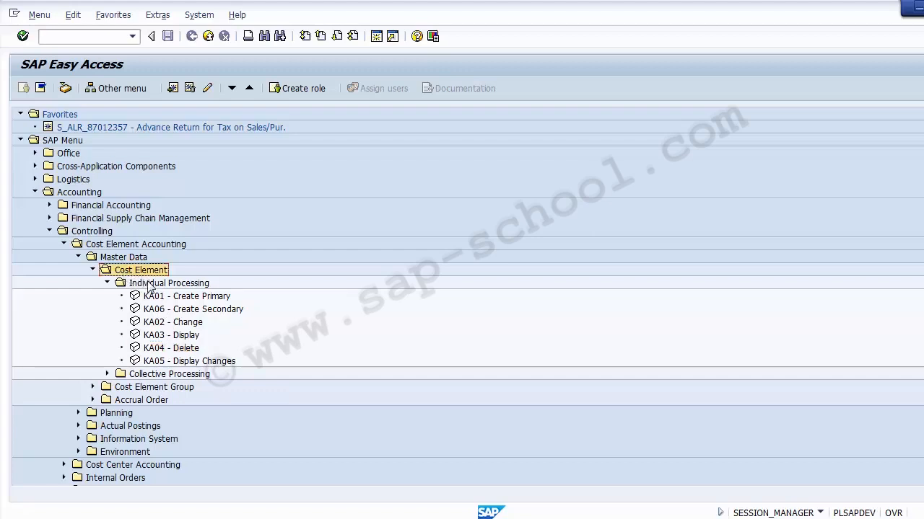
pyautogui.click(182, 298)
pyautogui.click(184, 311)
pyautogui.click(186, 324)
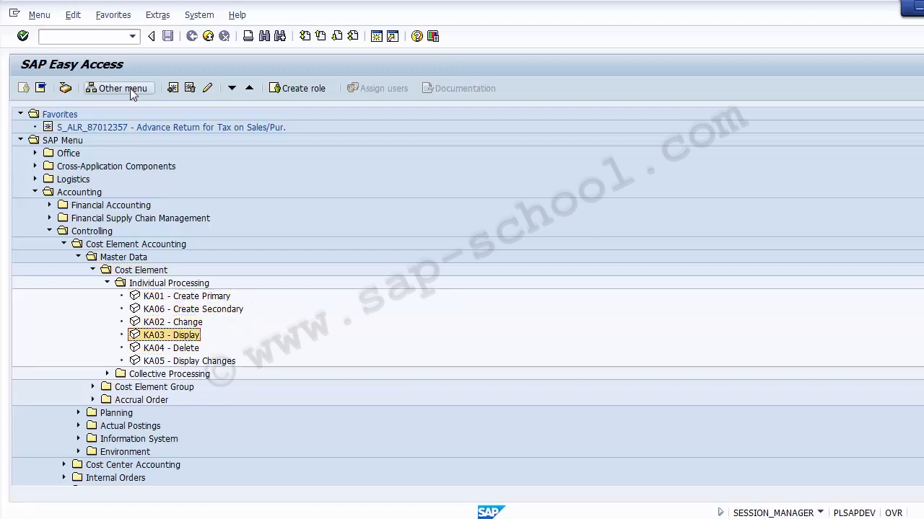
# Leave the SAP Easy Access tree with /n and run transaction FS00 to edit G/L accounts centrally.
pyautogui.click(87, 38)
pyautogui.write('/n')
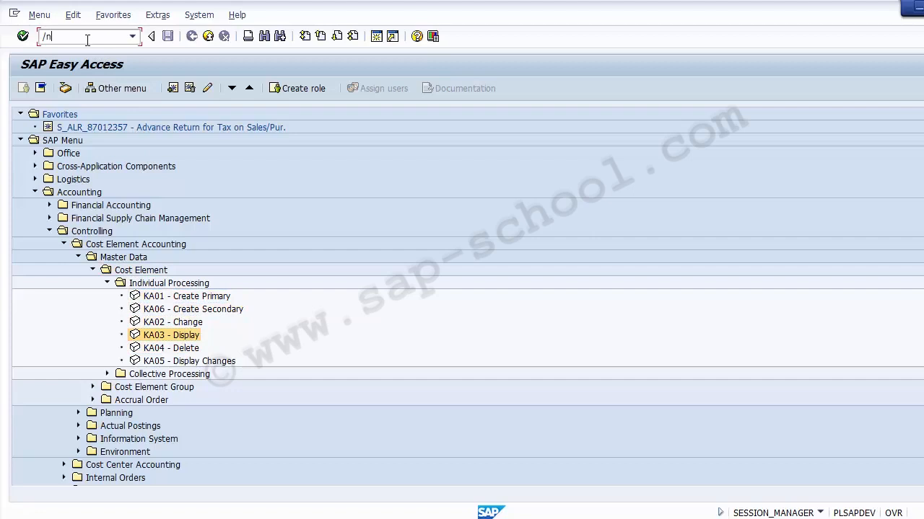
pyautogui.press('Return')
pyautogui.write('FS')
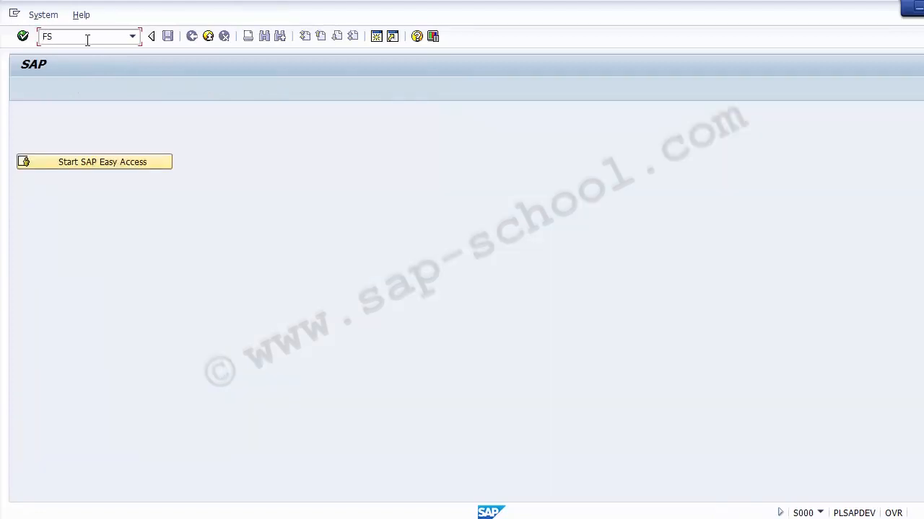
pyautogui.write('00')
pyautogui.press('Return')
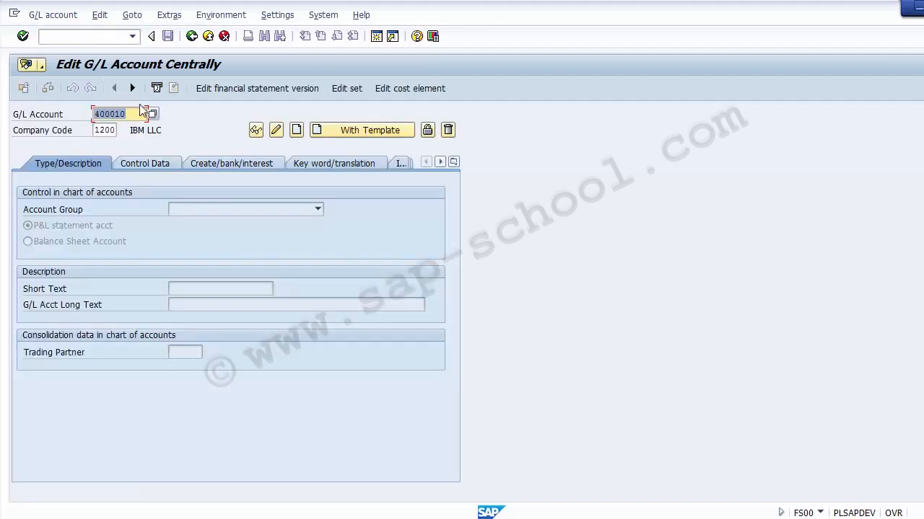
# Find the Scrap Sale G/L account 300030 in company code 1200 and display its master data.
pyautogui.press('F4')
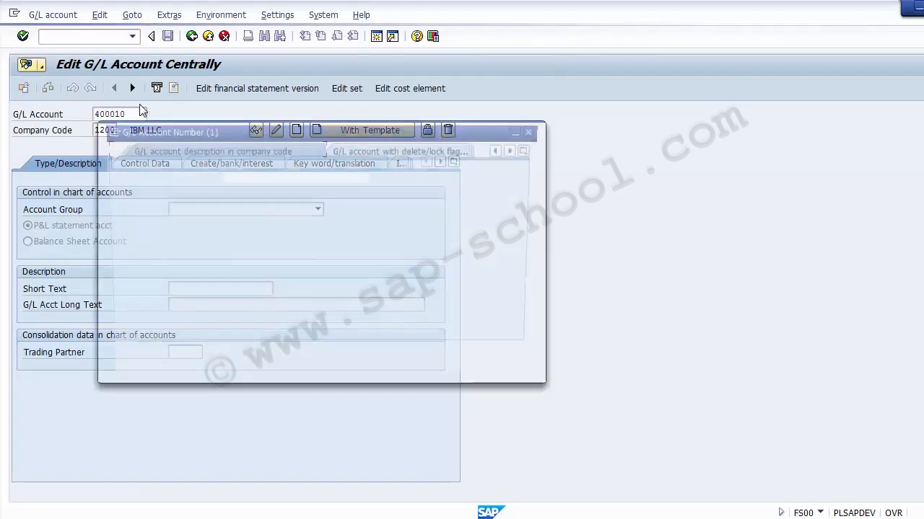
pyautogui.press('Return')
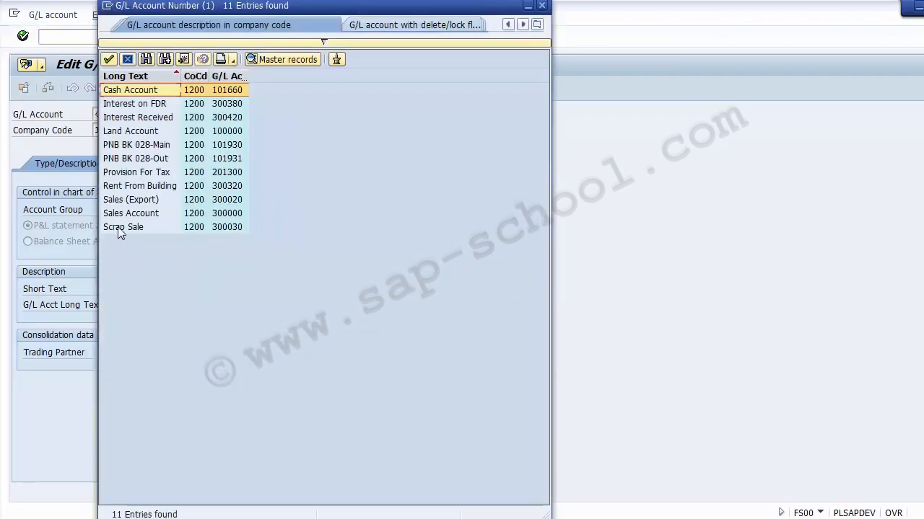
pyautogui.doubleClick(120, 228)
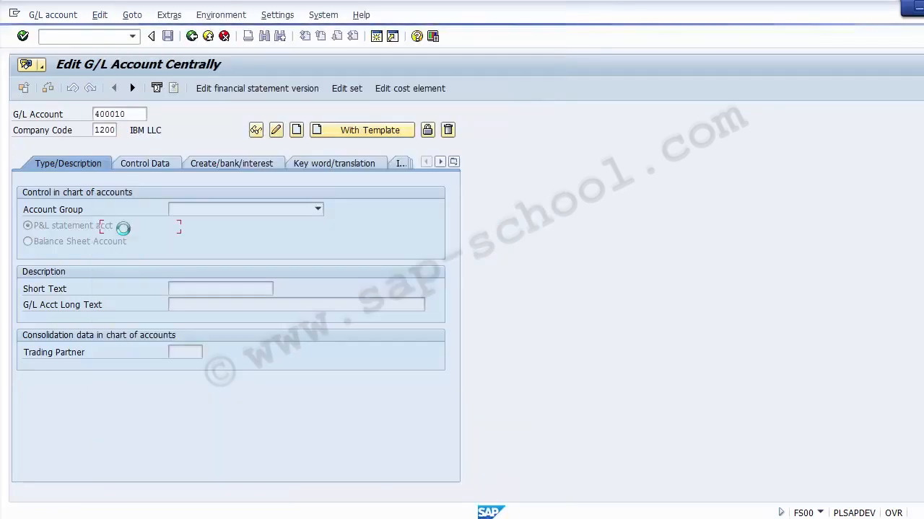
pyautogui.click(139, 116)
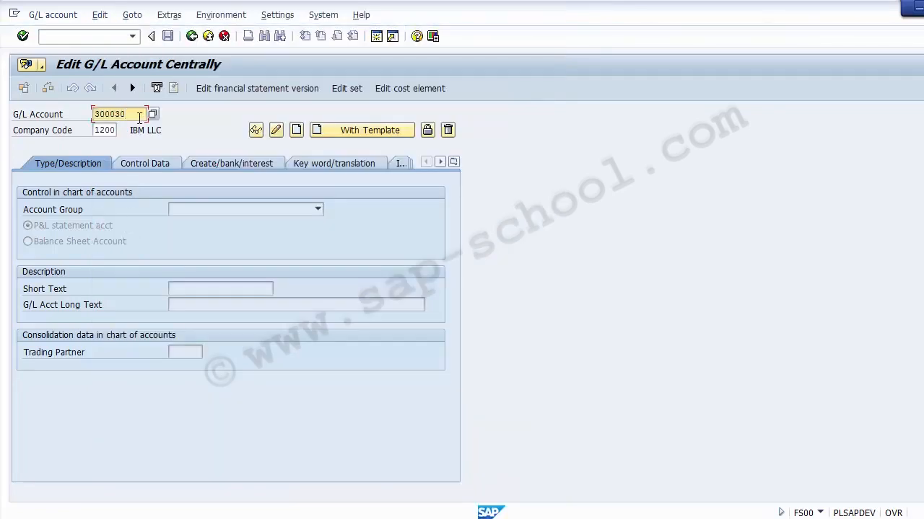
pyautogui.press('Return')
# Check the account group, short text and P&L statement account setting of the Scrap Sale G/L account.
pyautogui.click(220, 209)
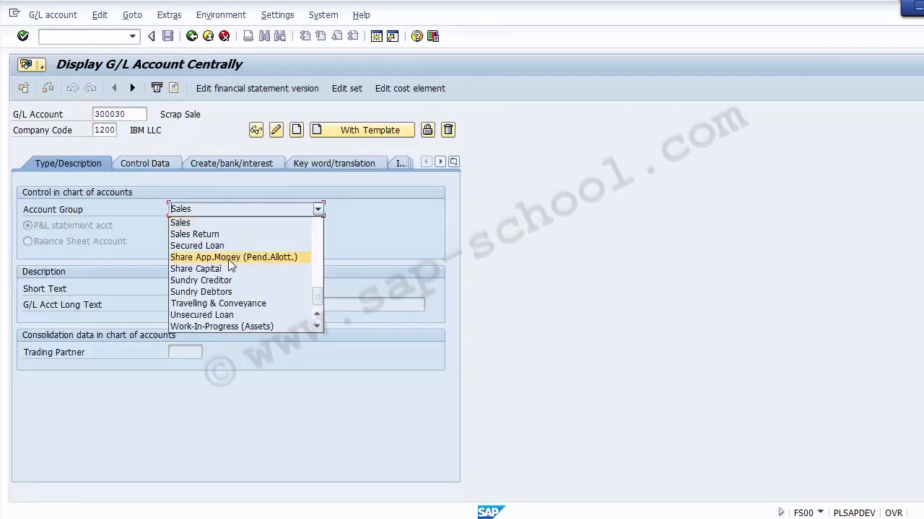
pyautogui.click(223, 218)
pyautogui.click(221, 286)
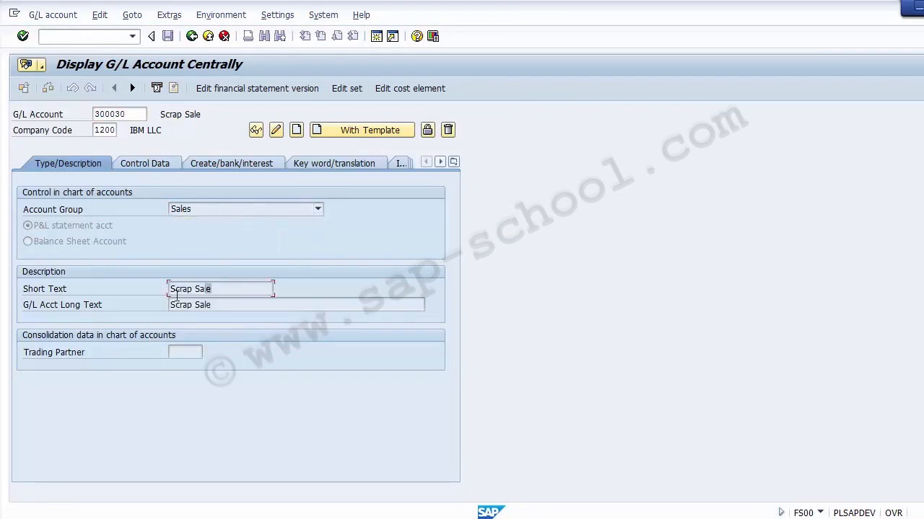
pyautogui.moveTo(184, 295); pyautogui.dragTo(157, 295)
pyautogui.click(145, 223)
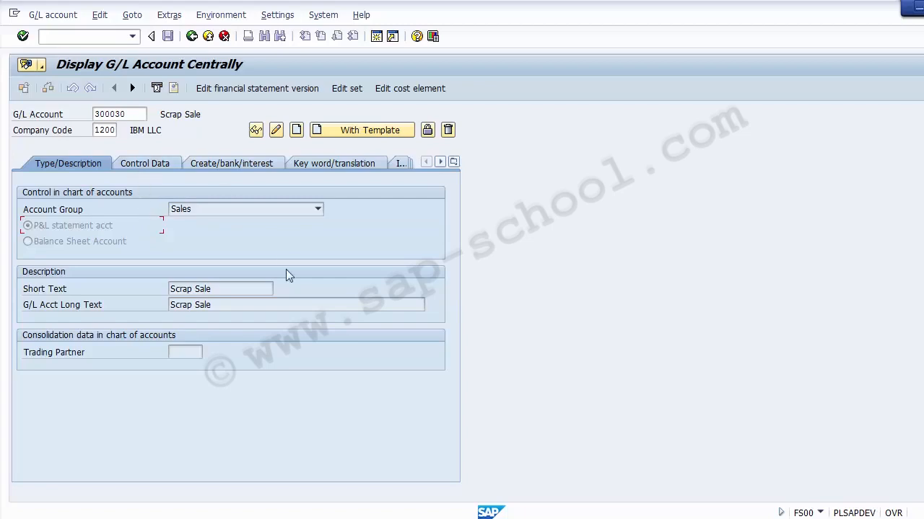
# Open cost element creation from the master data of G/L account 300030 and return to transaction FS00 with /nfs00.
pyautogui.click(402, 89)
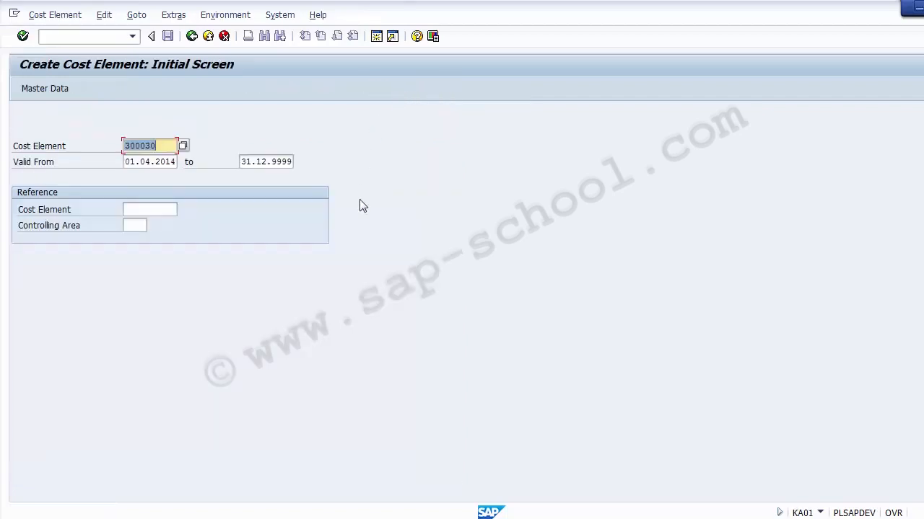
pyautogui.click(96, 40)
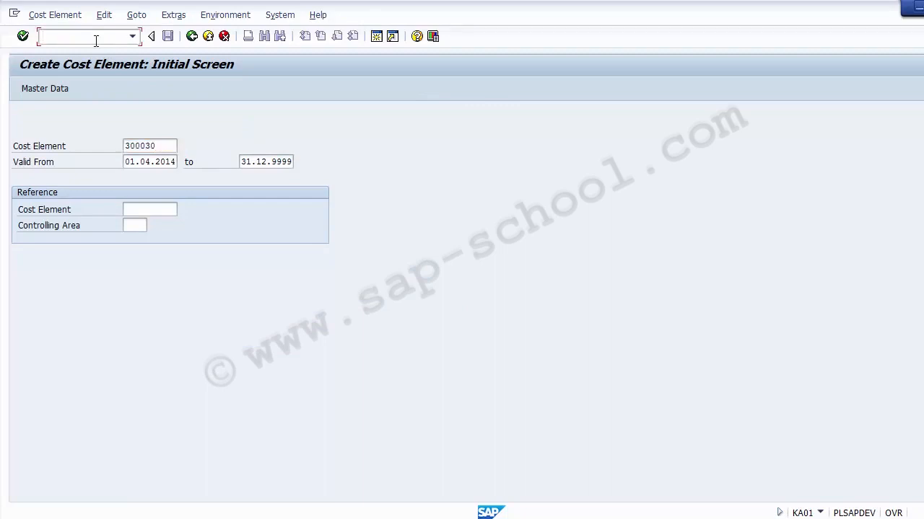
pyautogui.write('/nfs00')
pyautogui.press('Return')
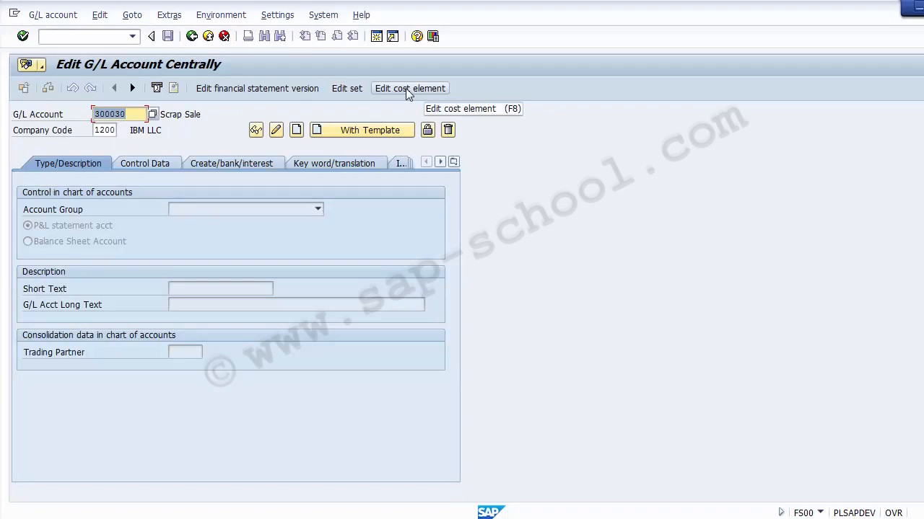
# Reopen the cost element creation screen for G/L account 300030 and exit without creating anything.
pyautogui.click(409, 92)
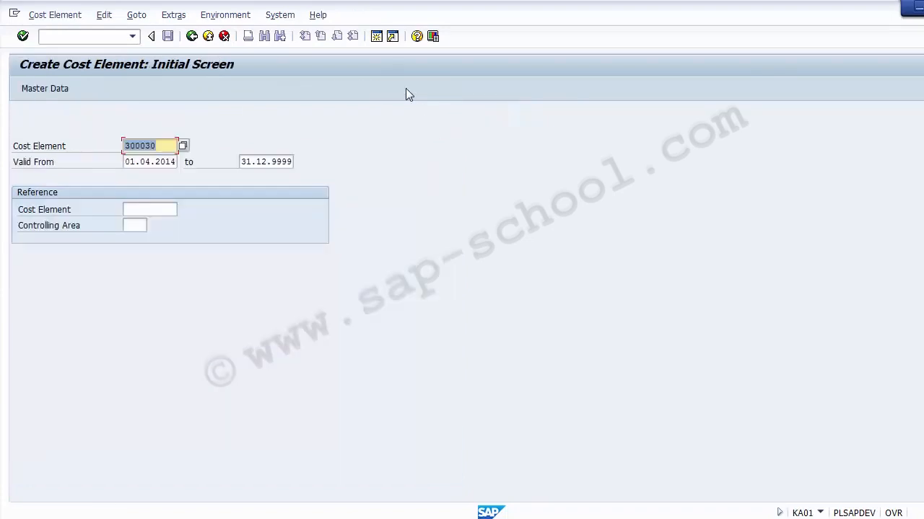
pyautogui.click(207, 37)
pyautogui.click(208, 38)
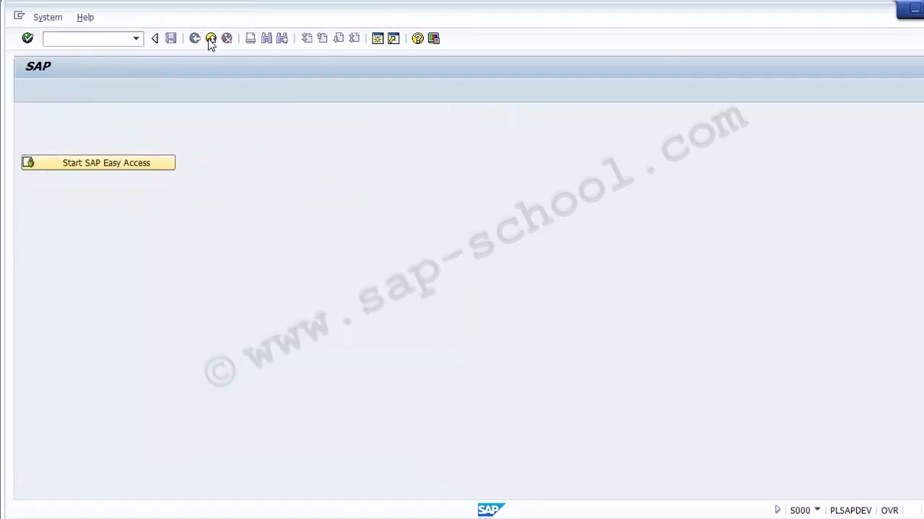
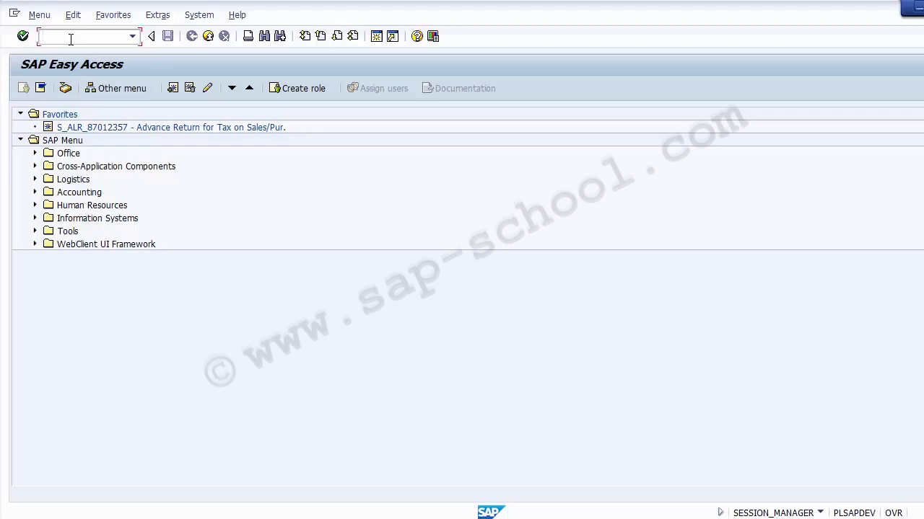
# Run transaction SPRO and display the SAP Reference IMG.
pyautogui.write('SPRO')
pyautogui.press('Return')
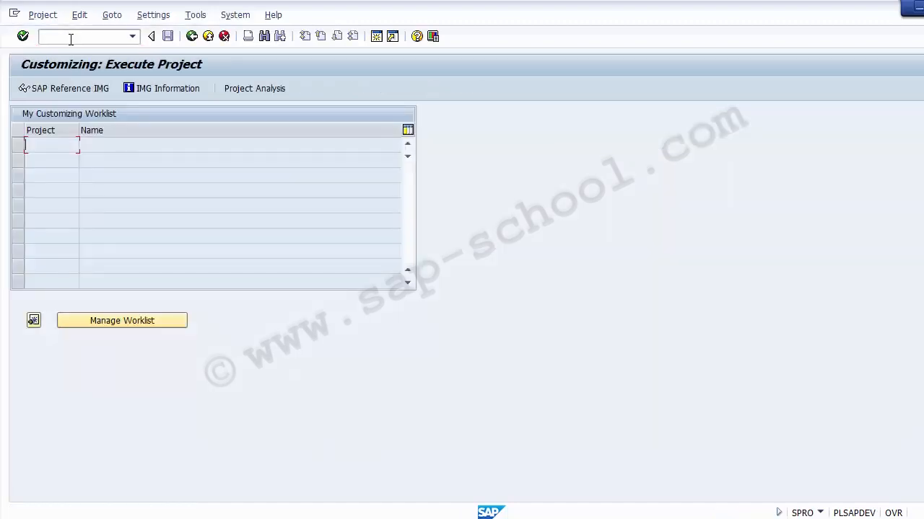
pyautogui.click(62, 90)
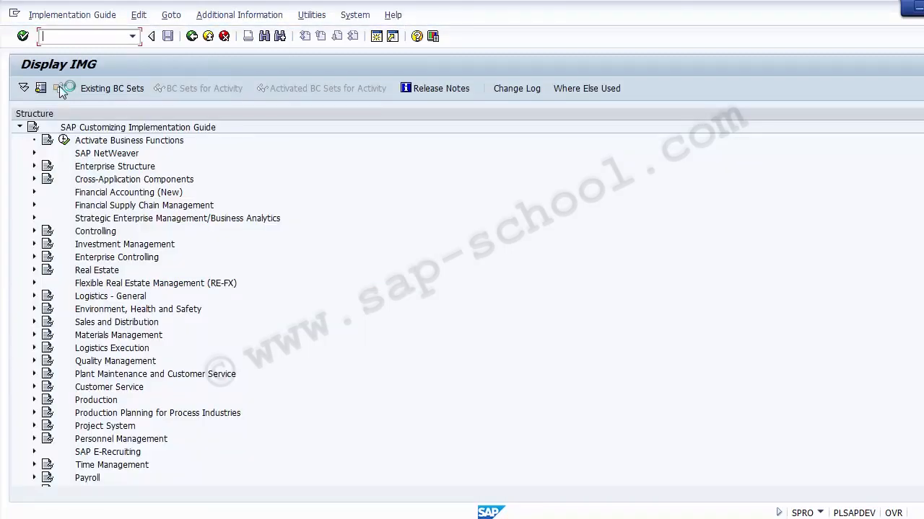
# Expand Controlling, Cost Element Accounting, Master Data and Cost Elements in the IMG to reach Automatic Creation of Primary and Secondary Cost Elements.
pyautogui.click(91, 231)
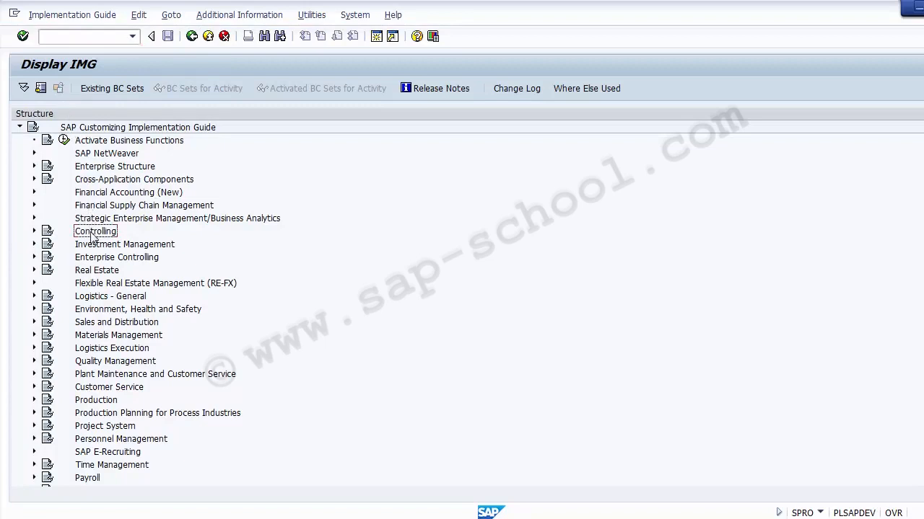
pyautogui.click(34, 231)
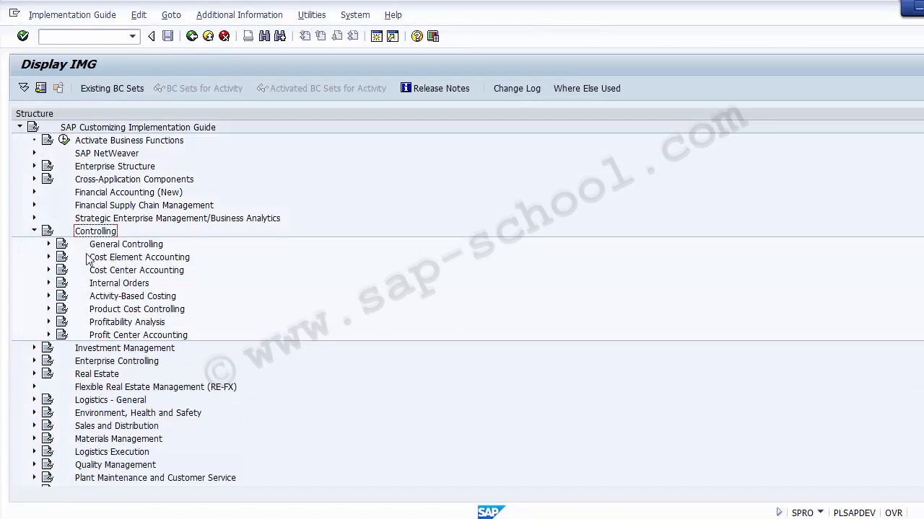
pyautogui.click(93, 259)
pyautogui.click(48, 257)
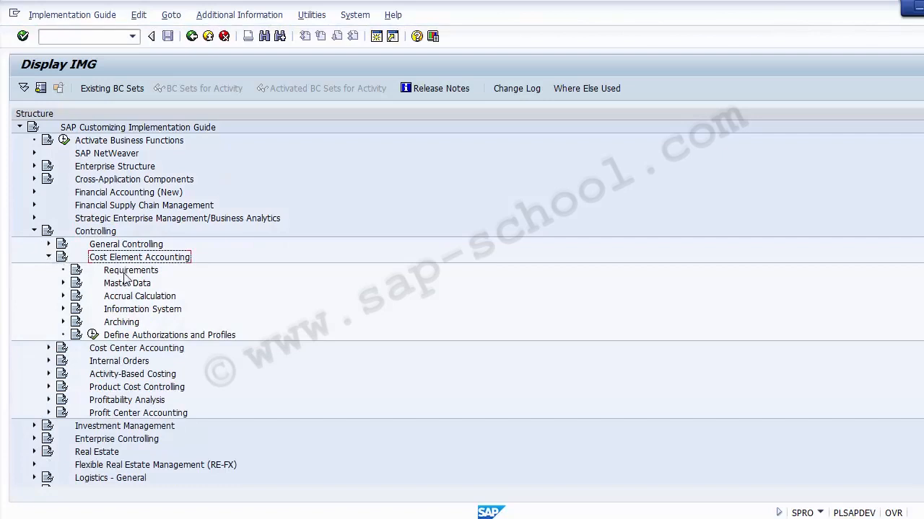
pyautogui.click(63, 282)
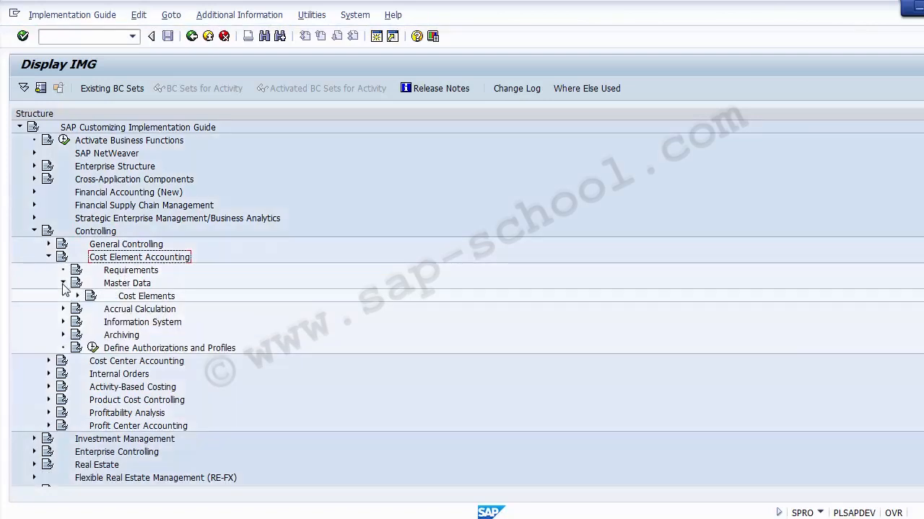
pyautogui.click(77, 295)
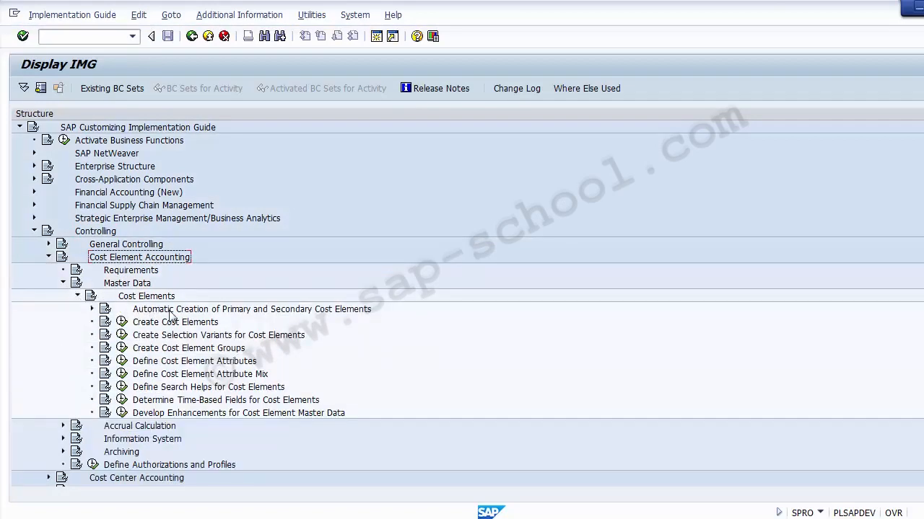
pyautogui.click(170, 310)
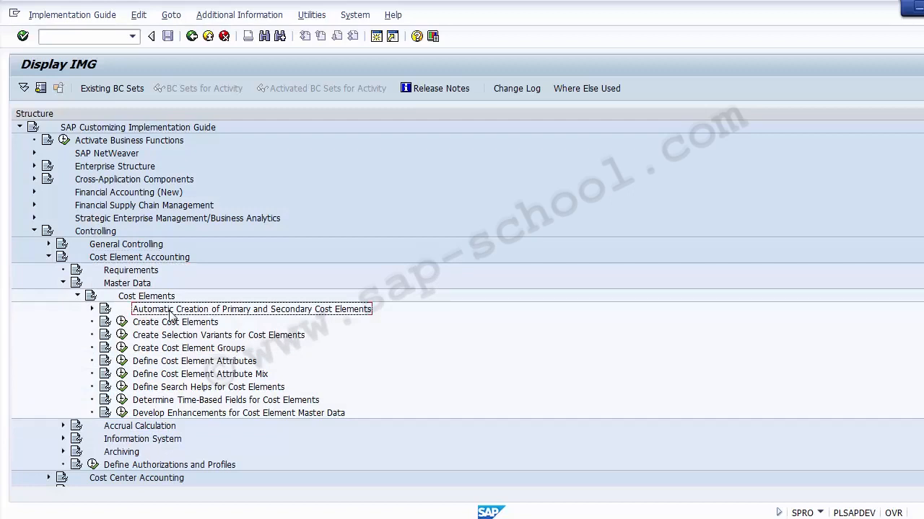
# Trace the IMG path from Controlling through Cost Element Accounting, Master Data and Cost Elements down to the automatic creation node.
pyautogui.click(93, 233)
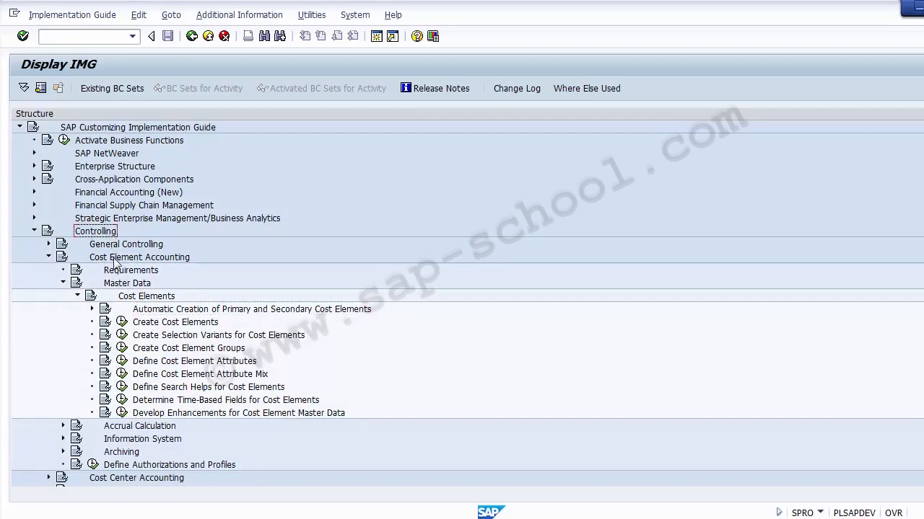
pyautogui.click(115, 259)
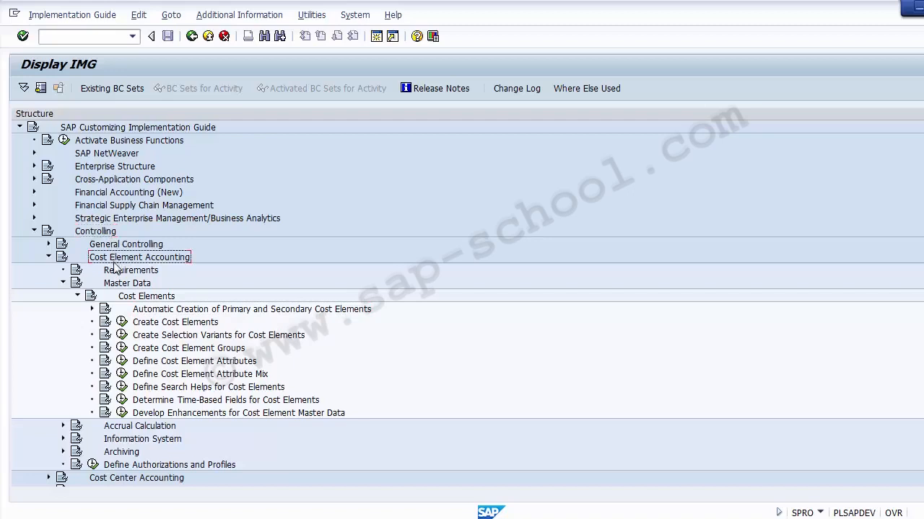
pyautogui.click(120, 287)
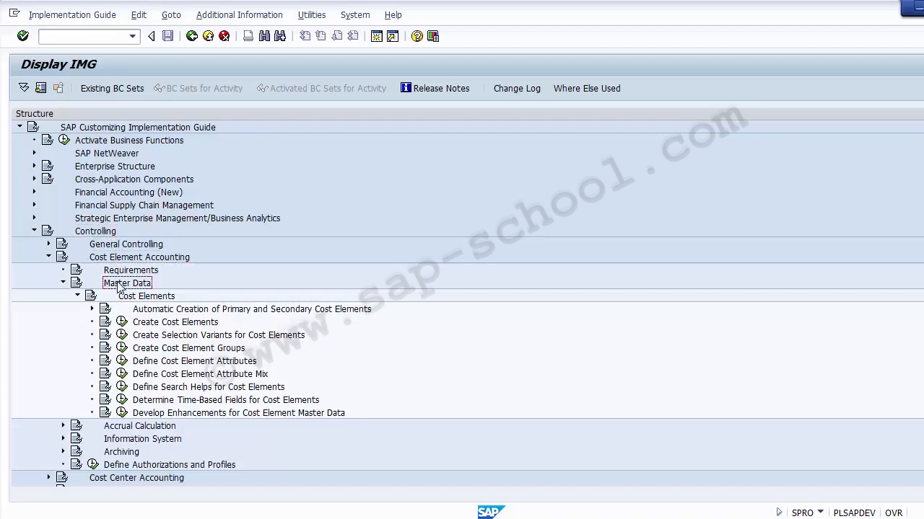
pyautogui.click(140, 298)
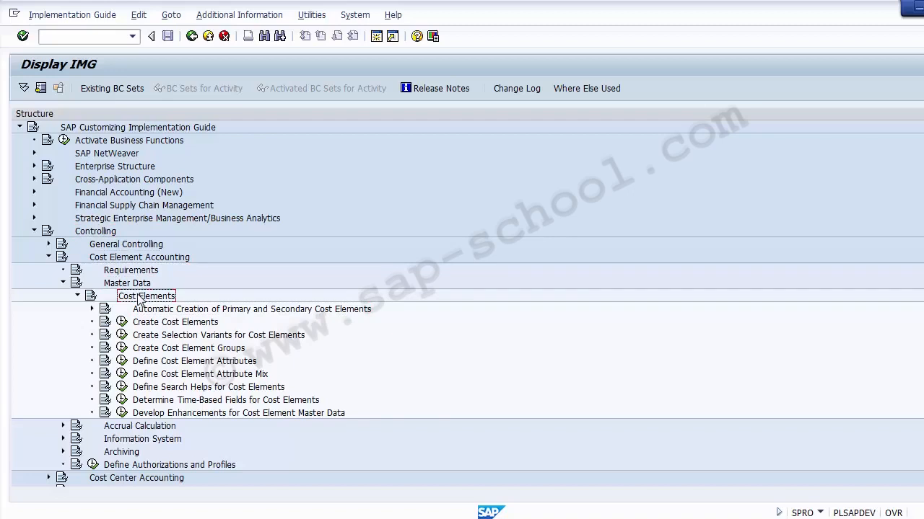
pyautogui.click(155, 312)
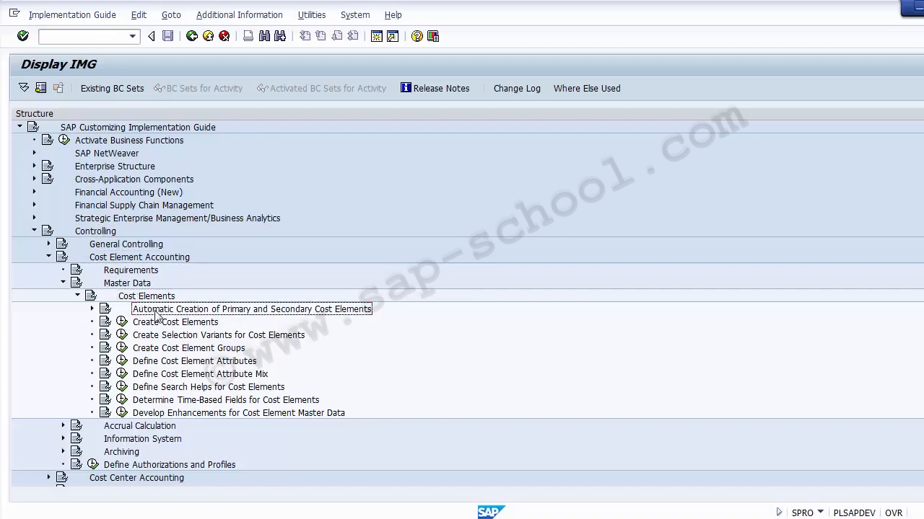
# Expand Automatic Creation of Primary and Secondary Cost Elements and review its default settings and batch input session activities.
pyautogui.click(93, 309)
pyautogui.click(167, 322)
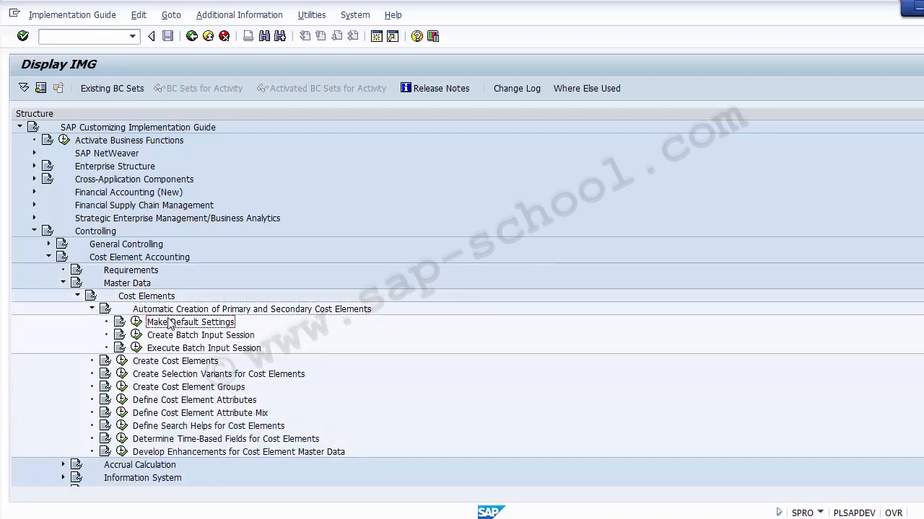
pyautogui.click(174, 335)
pyautogui.click(178, 349)
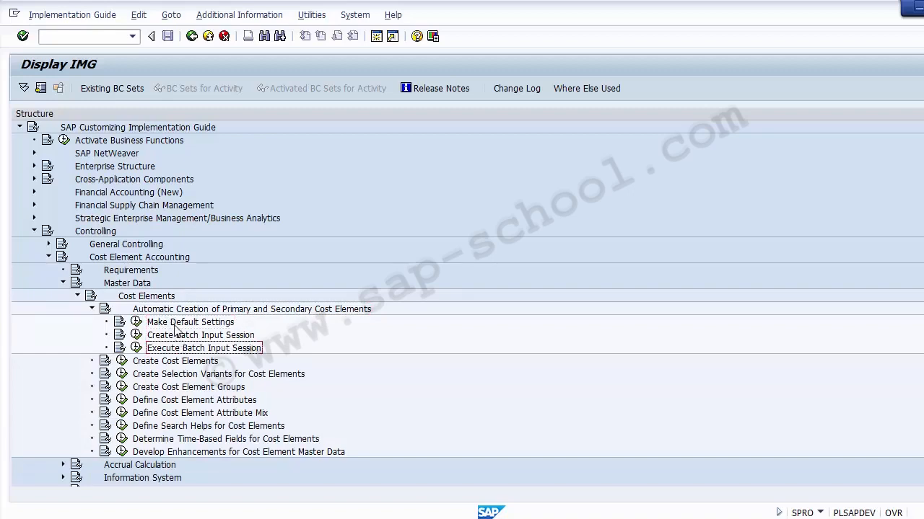
pyautogui.click(176, 327)
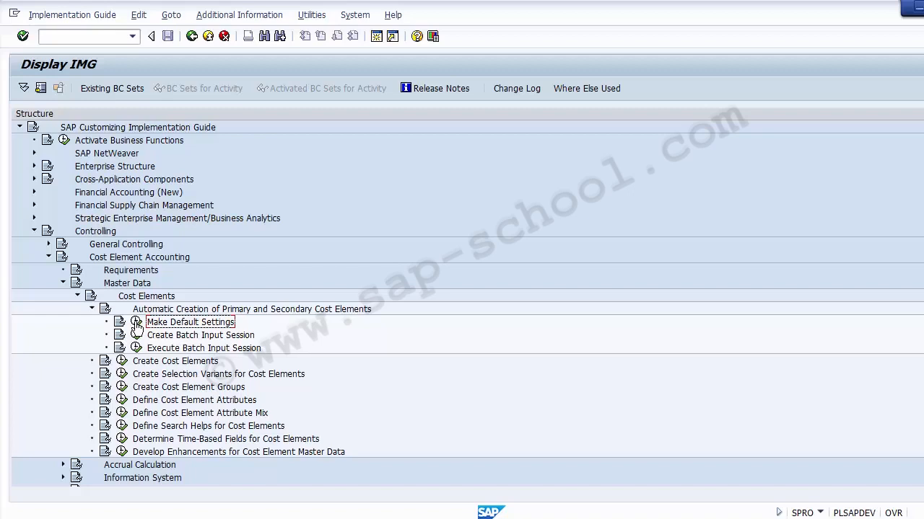
# Execute Make Default Settings for chart of accounts 1000.
pyautogui.click(137, 326)
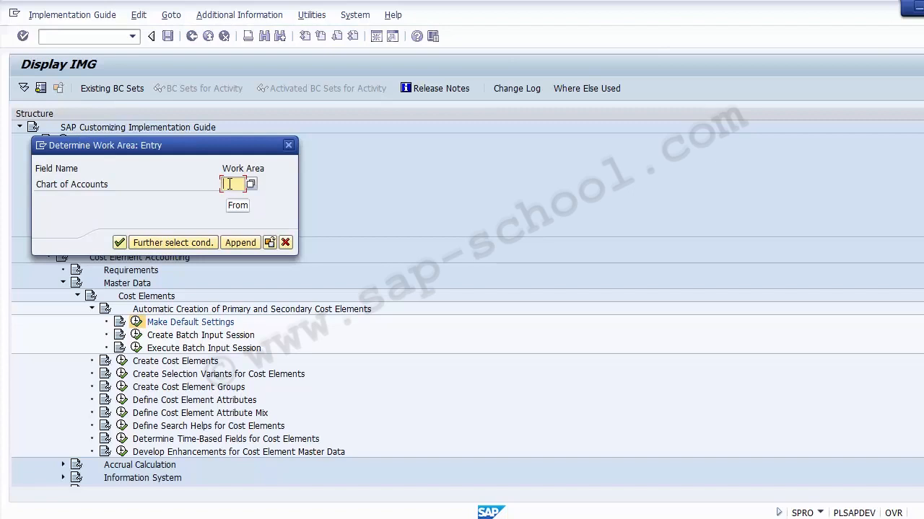
pyautogui.write('1000')
pyautogui.press('Return')
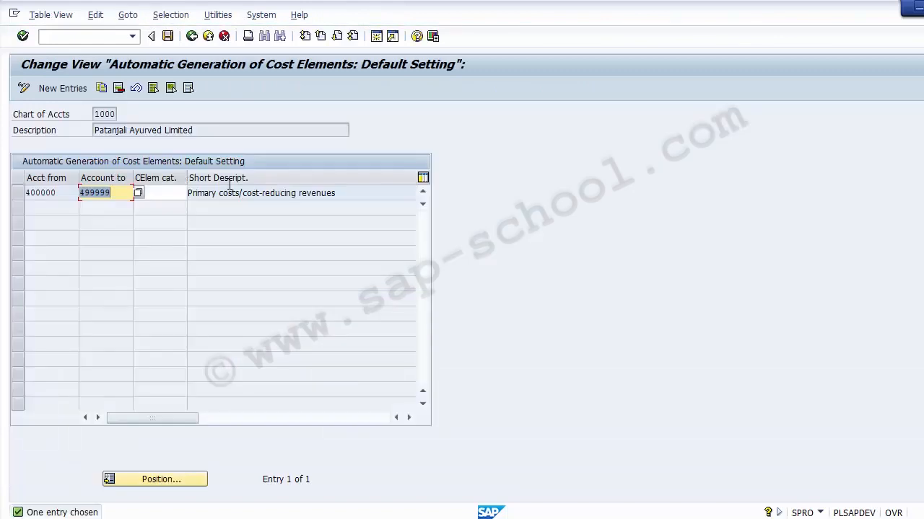
# Examine the account range and cost element category of the existing default setting entry for automatic cost element generation.
pyautogui.doubleClick(68, 192)
pyautogui.moveTo(107, 191); pyautogui.dragTo(17, 196)
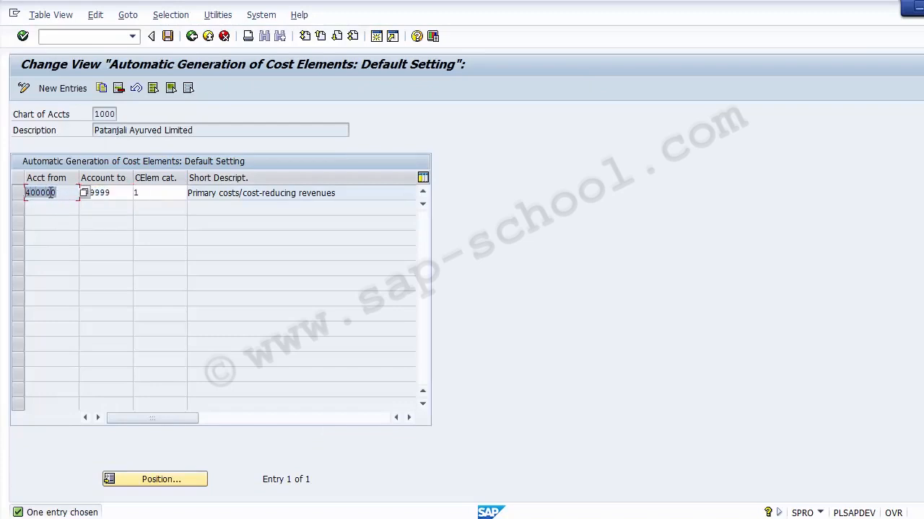
pyautogui.moveTo(117, 190); pyautogui.dragTo(83, 192)
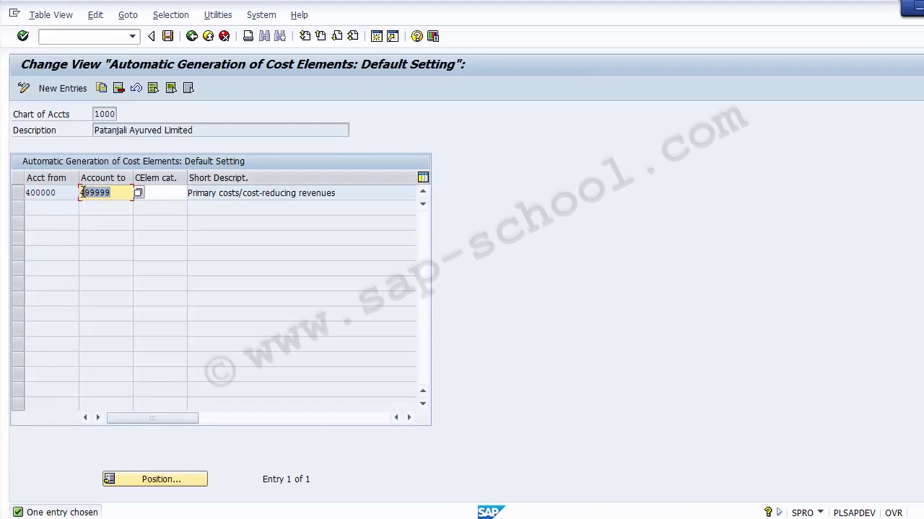
pyautogui.click(164, 192)
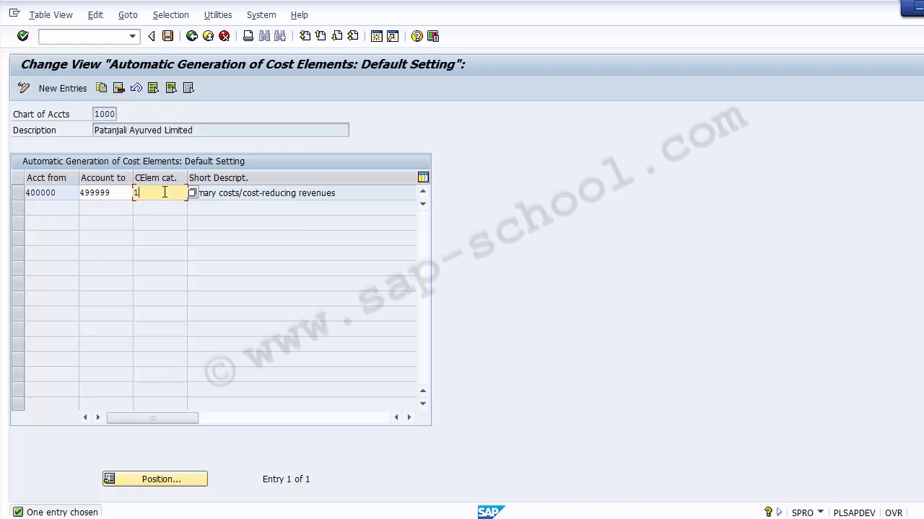
pyautogui.click(71, 193)
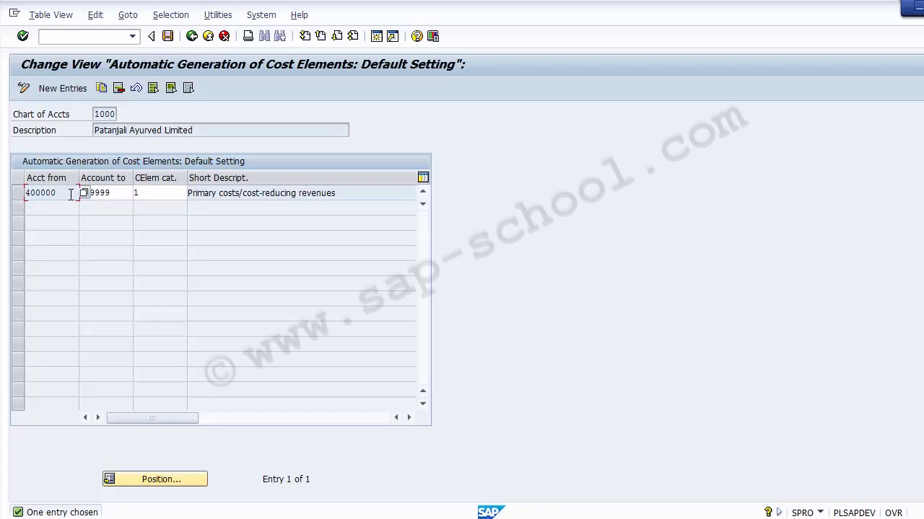
pyautogui.click(120, 190)
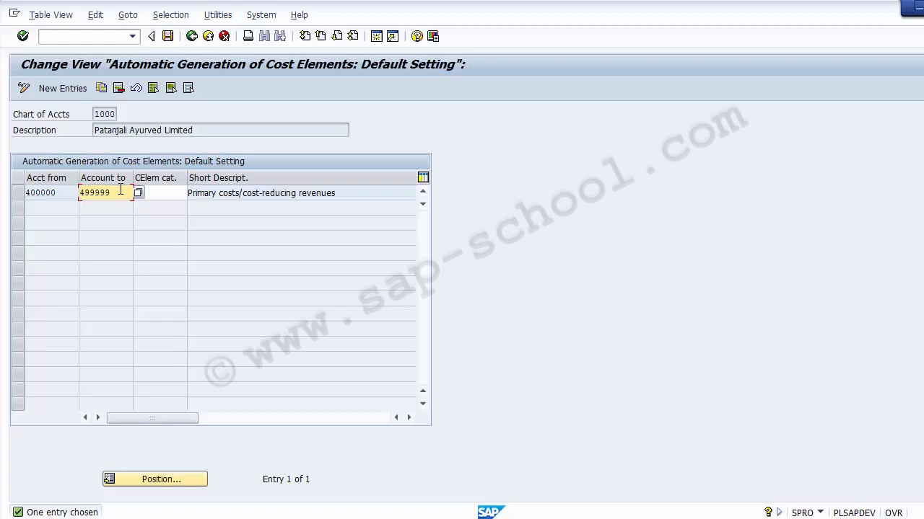
pyautogui.click(68, 194)
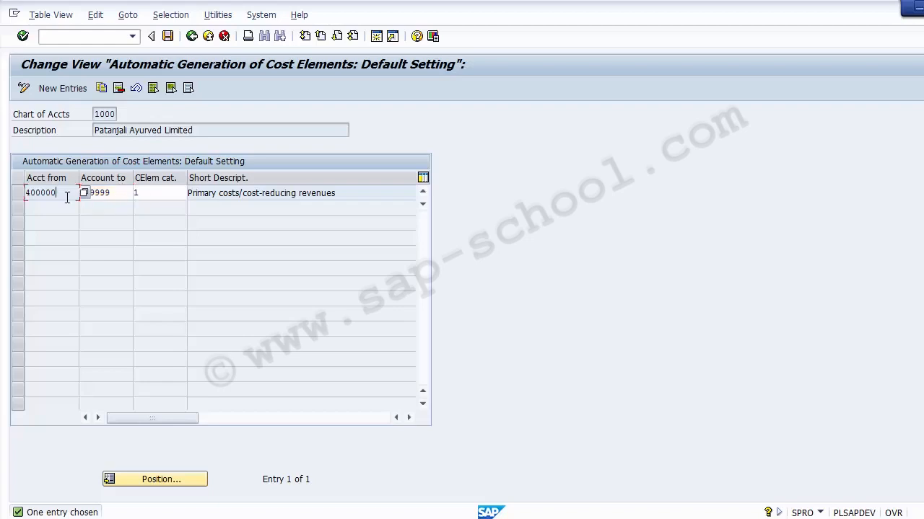
pyautogui.click(115, 191)
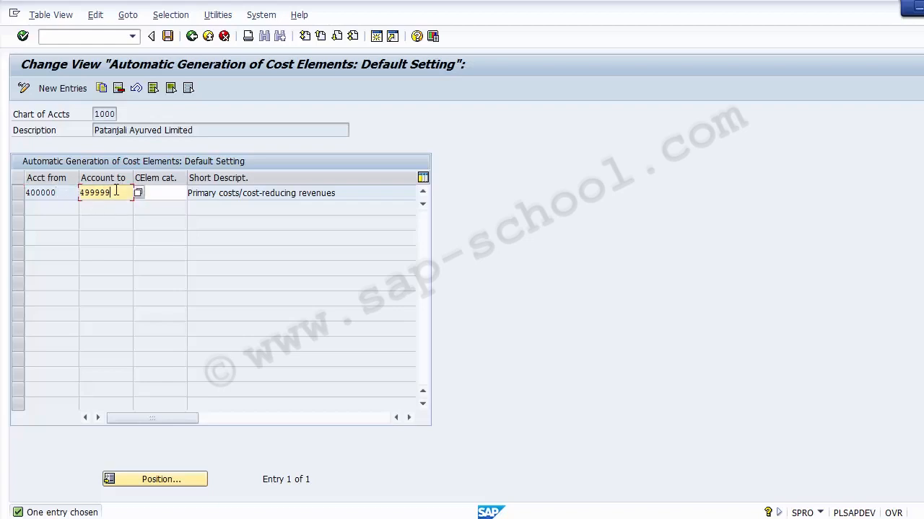
# Create a new default setting entry for chart of accounts 1000 with Acct from 300000 and Account to 300999.
pyautogui.click(63, 90)
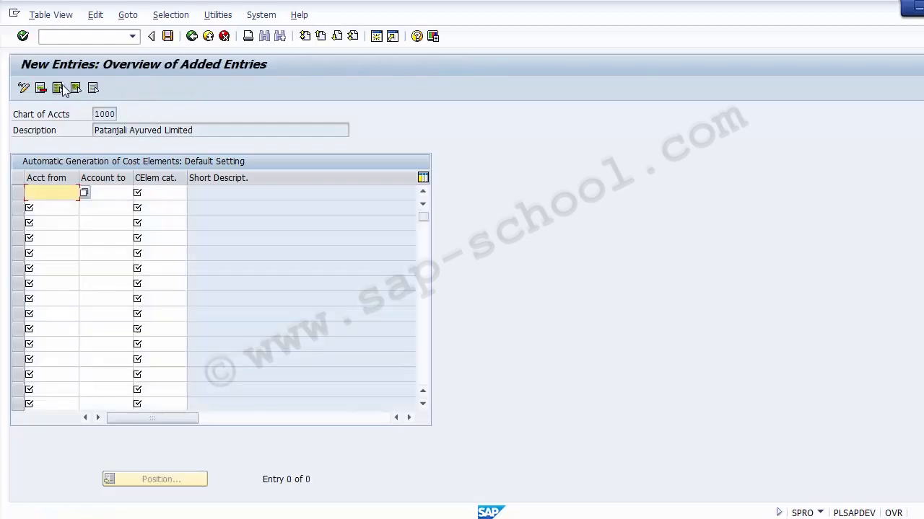
pyautogui.click(95, 194)
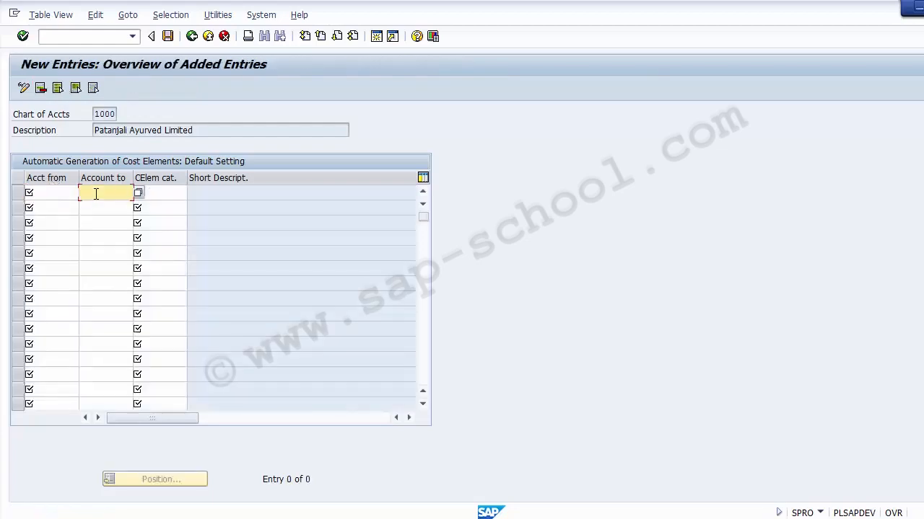
pyautogui.click(56, 195)
pyautogui.click(106, 190)
pyautogui.click(67, 190)
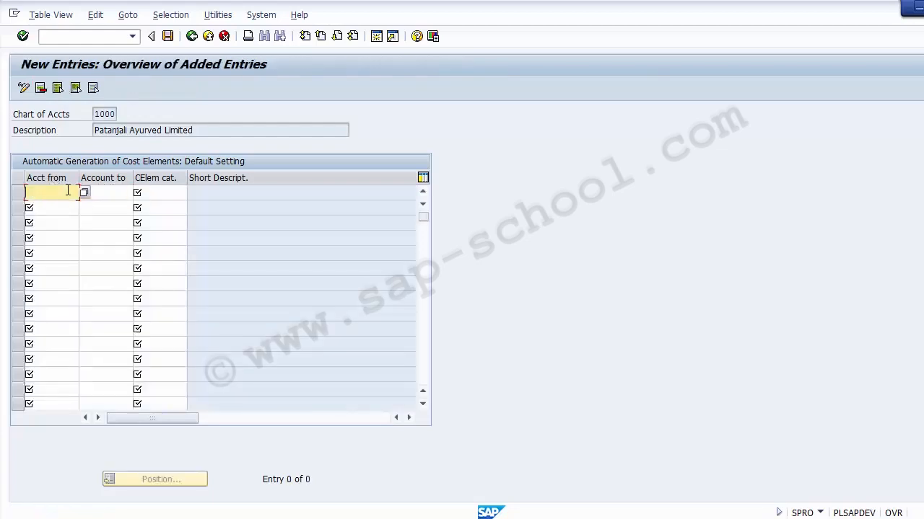
pyautogui.click(99, 187)
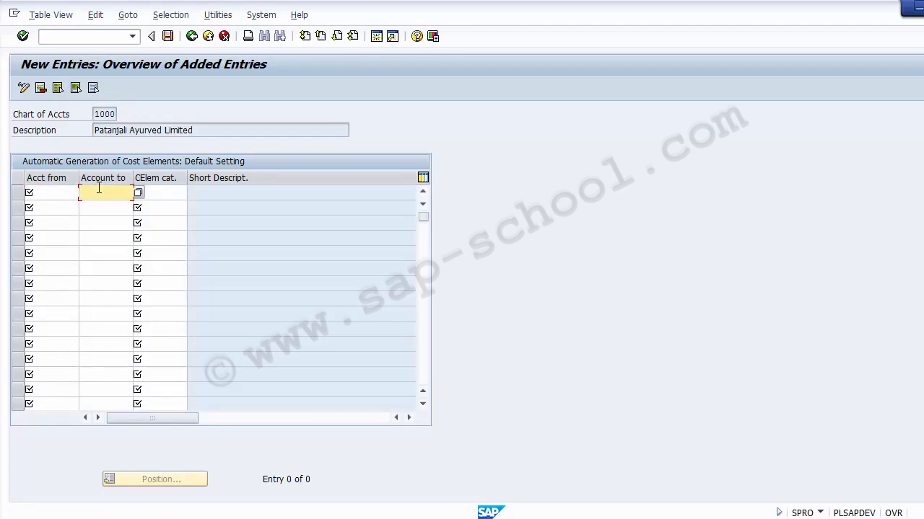
pyautogui.click(61, 192)
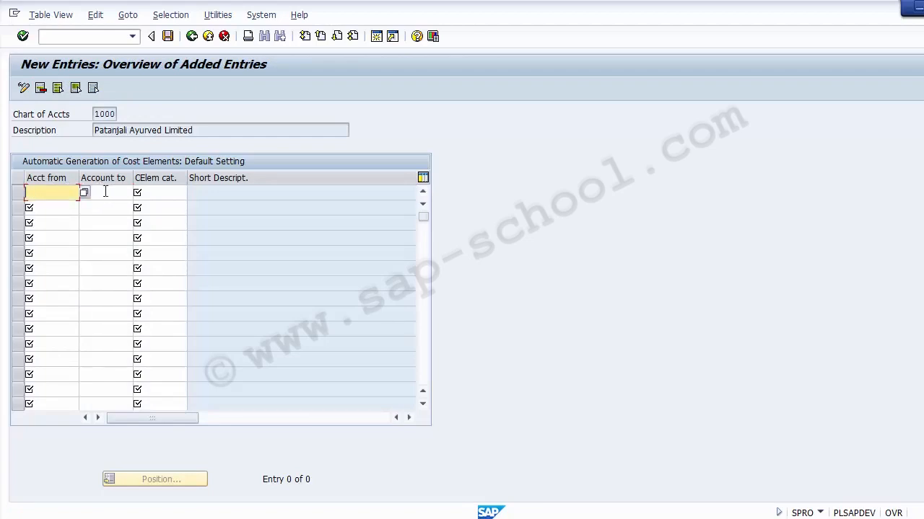
pyautogui.click(107, 192)
pyautogui.click(62, 192)
pyautogui.write('3')
pyautogui.write('000')
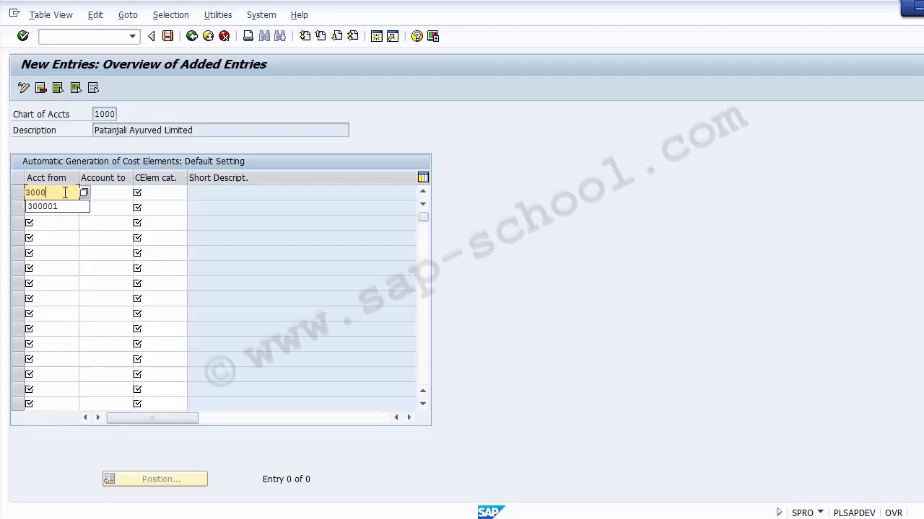
pyautogui.write('0')
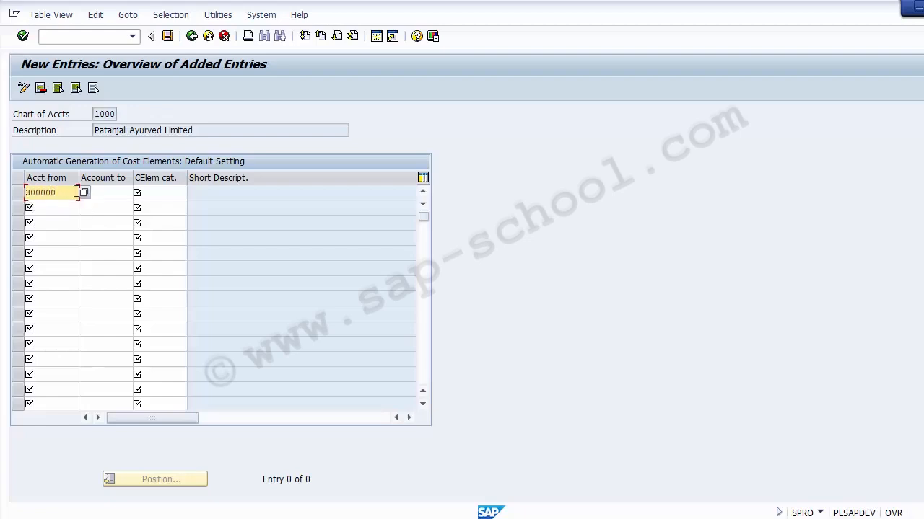
pyautogui.click(110, 192)
pyautogui.write('3')
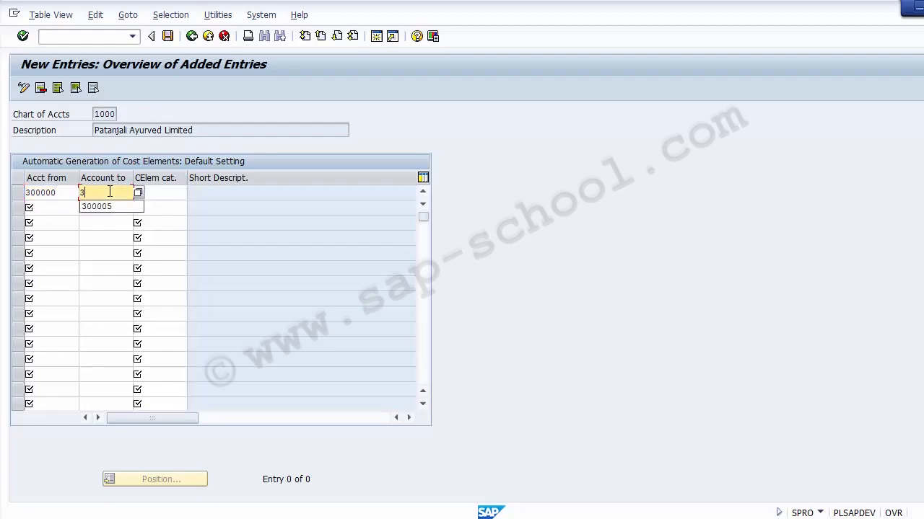
pyautogui.write('00999')
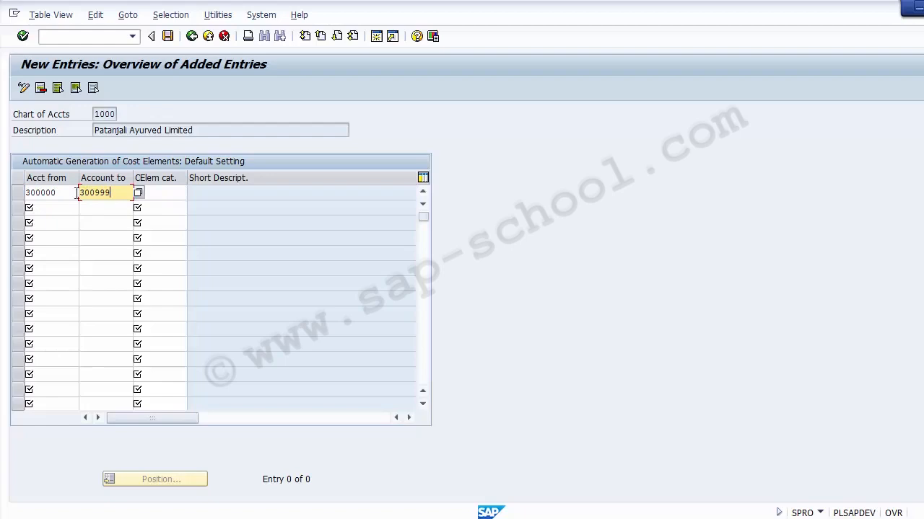
pyautogui.moveTo(65, 192); pyautogui.dragTo(23, 192)
pyautogui.moveTo(129, 192); pyautogui.dragTo(79, 192)
# Examine the cost element categories available for the new account range, from primary costs to internal settlement.
pyautogui.click(171, 194)
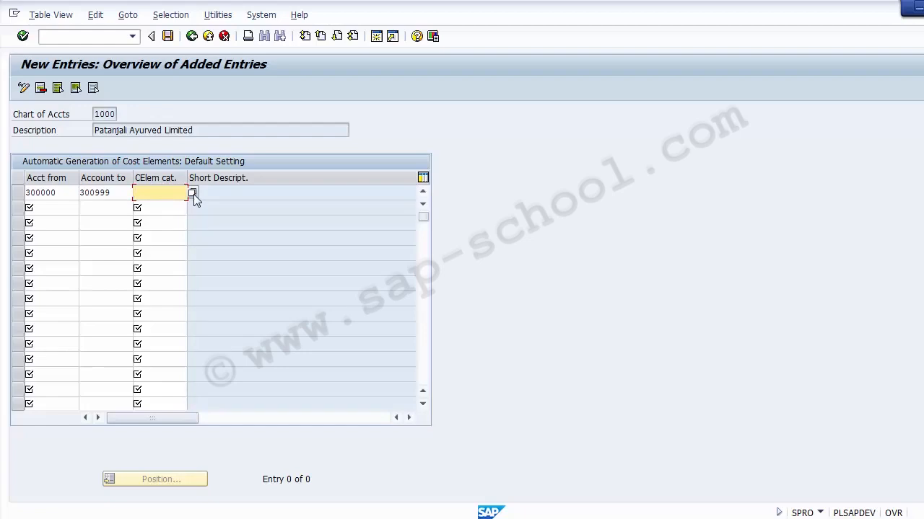
pyautogui.click(193, 194)
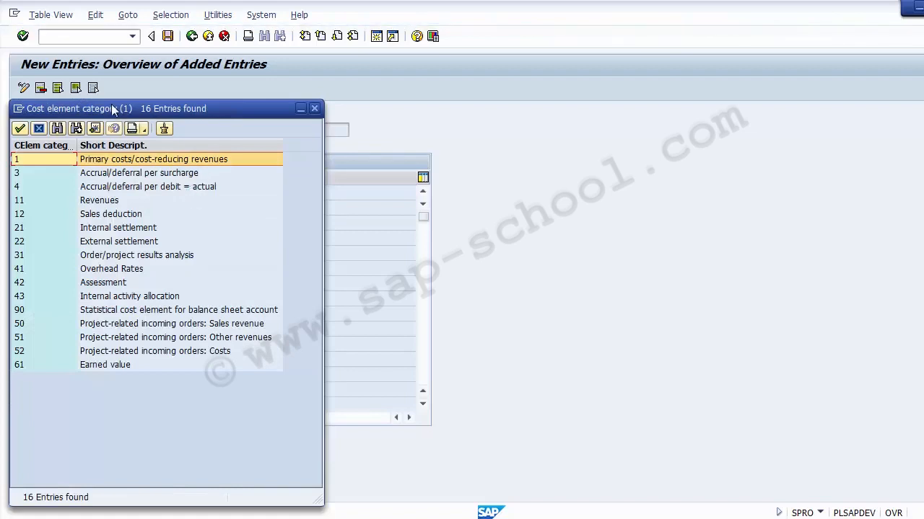
pyautogui.moveTo(113, 108); pyautogui.dragTo(425, 85)
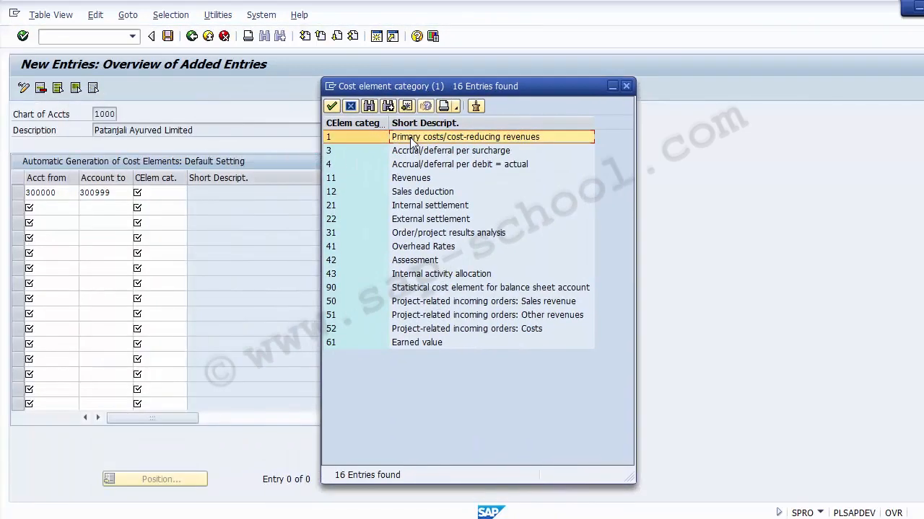
pyautogui.press('Down')
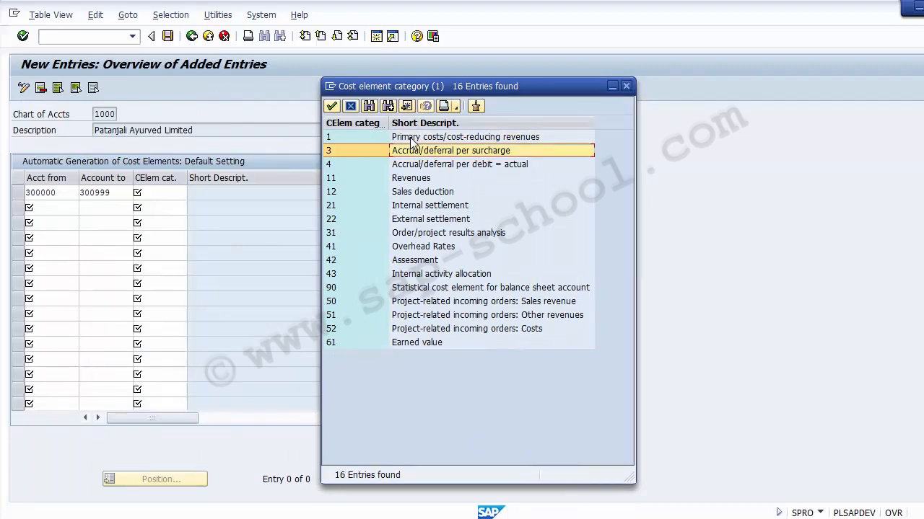
pyautogui.press('Down')
pyautogui.press('Down')
pyautogui.press('Down')
pyautogui.press('Down')
pyautogui.press('Down')
pyautogui.press('Down')
pyautogui.press('Down')
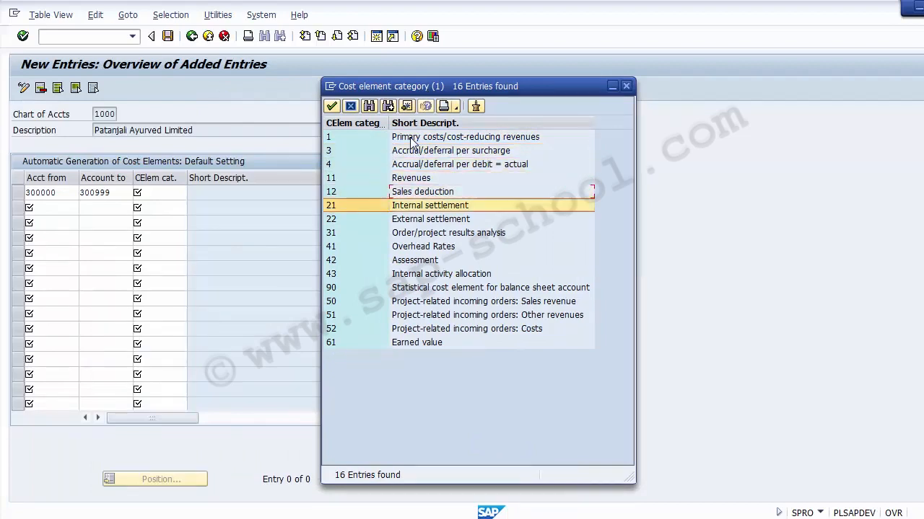
pyautogui.press('Up')
pyautogui.press('Up')
pyautogui.press('Up')
pyautogui.press('Up')
pyautogui.press('Up')
pyautogui.press('Up')
pyautogui.press('Up')
pyautogui.press('Up')
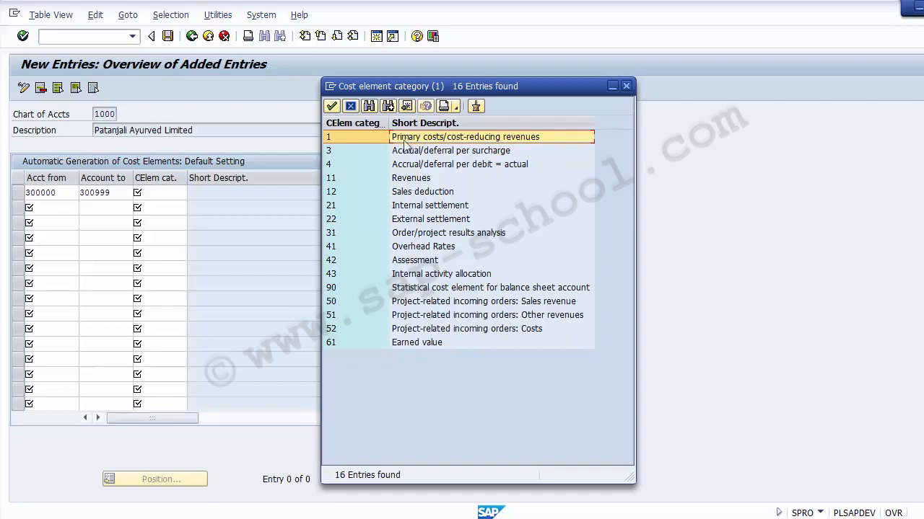
# Assign cost element category 11 (Revenues) to the account range starting at 300000.
pyautogui.click(369, 179)
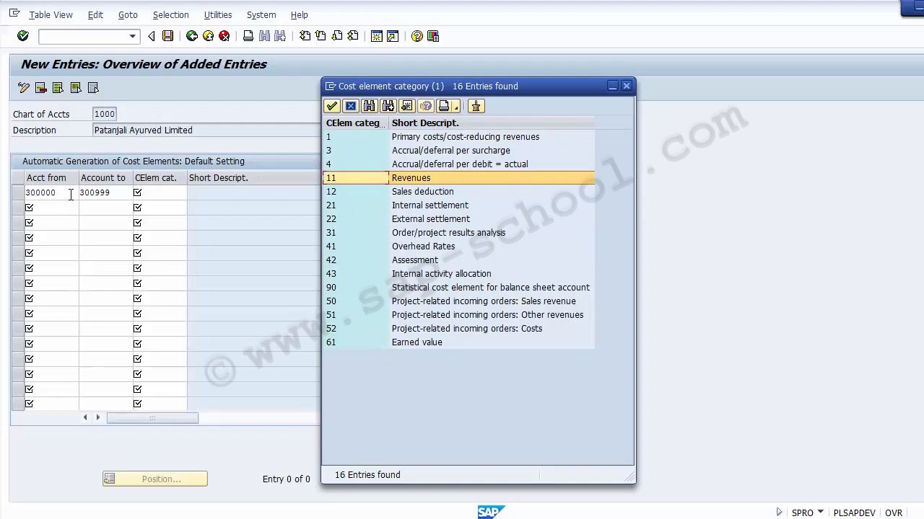
pyautogui.doubleClick(343, 179)
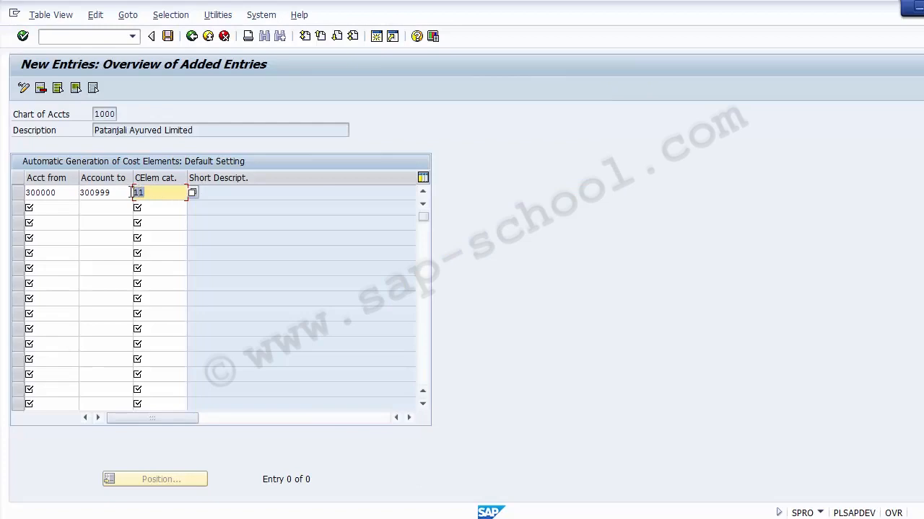
pyautogui.click(71, 193)
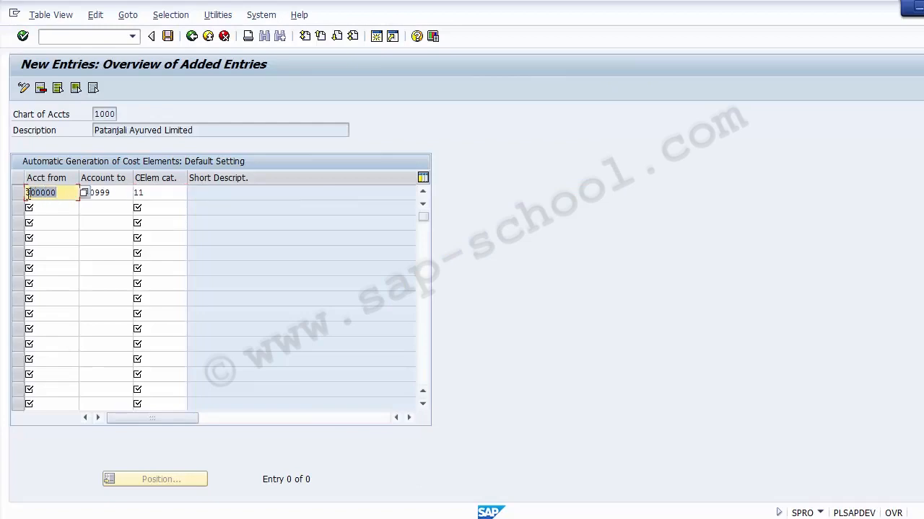
pyautogui.click(137, 193)
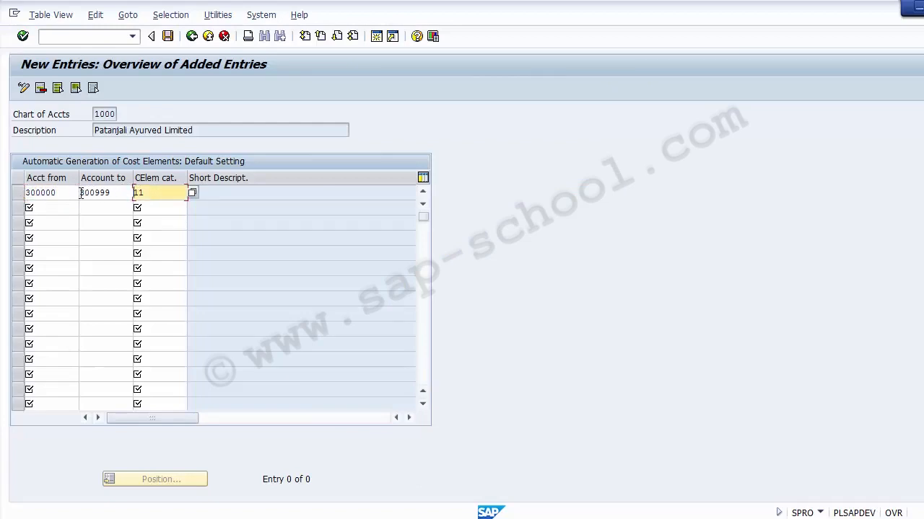
pyautogui.moveTo(110, 192); pyautogui.dragTo(77, 193)
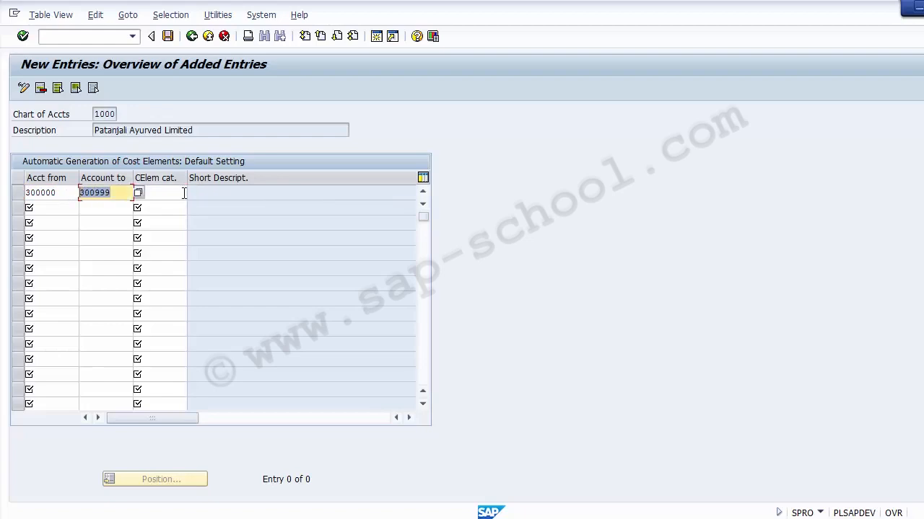
pyautogui.click(184, 193)
pyautogui.write('11')
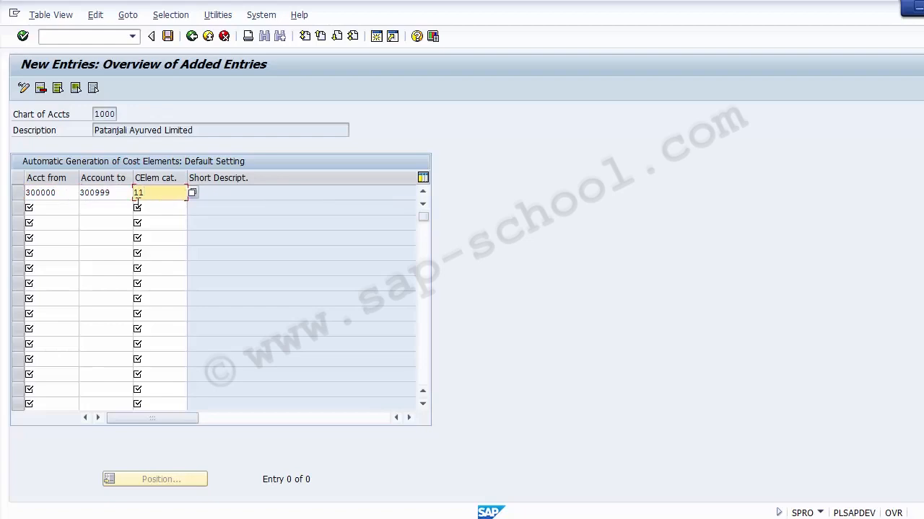
# Open the G/L account groups with transaction OBD4 in a new session and switch to that window.
pyautogui.click(67, 212)
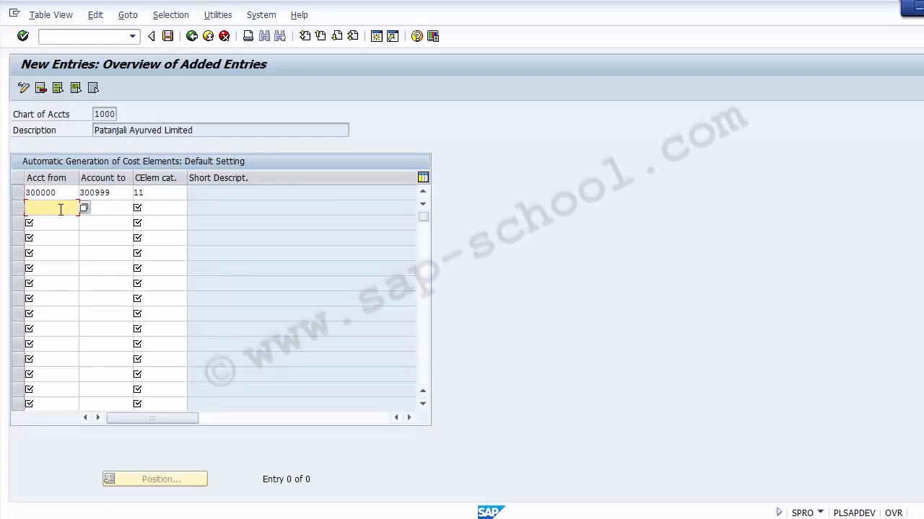
pyautogui.click(68, 36)
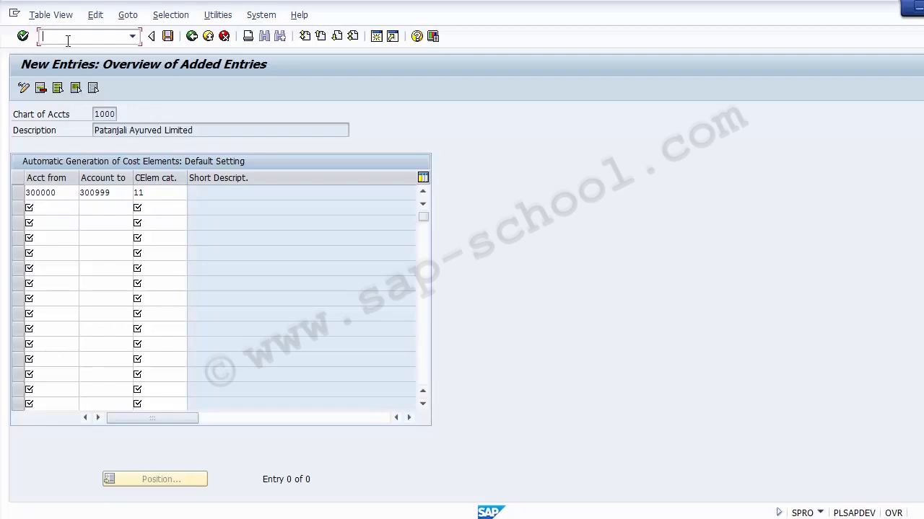
pyautogui.click(68, 209)
pyautogui.click(75, 34)
pyautogui.write('/')
pyautogui.write('oobd4')
pyautogui.press('Return')
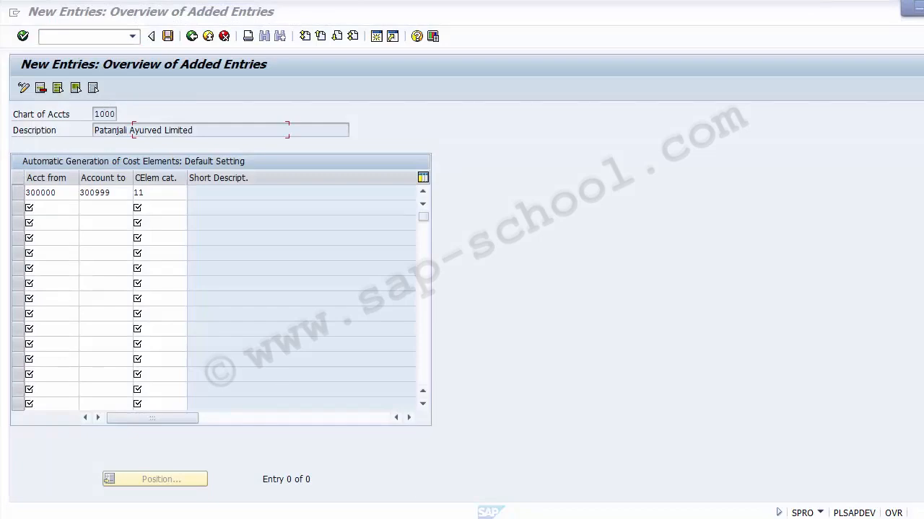
pyautogui.moveTo(420, 516)
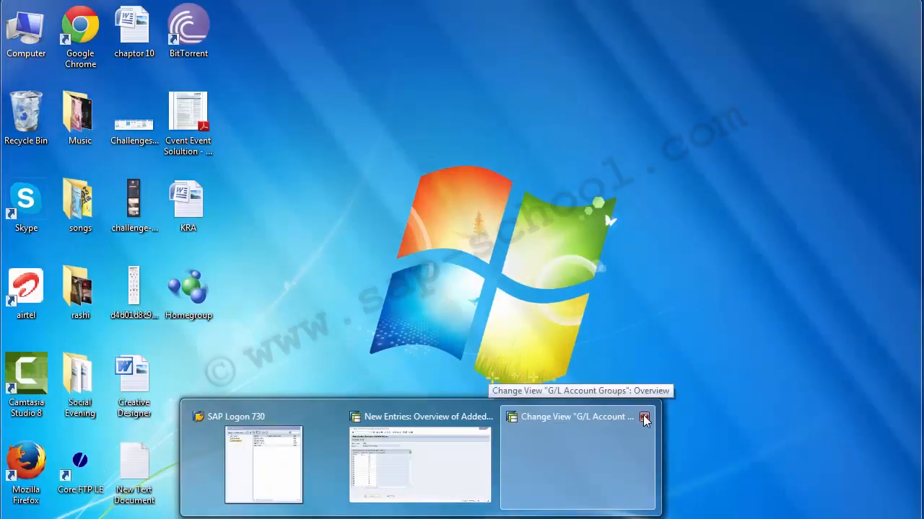
pyautogui.click(643, 416)
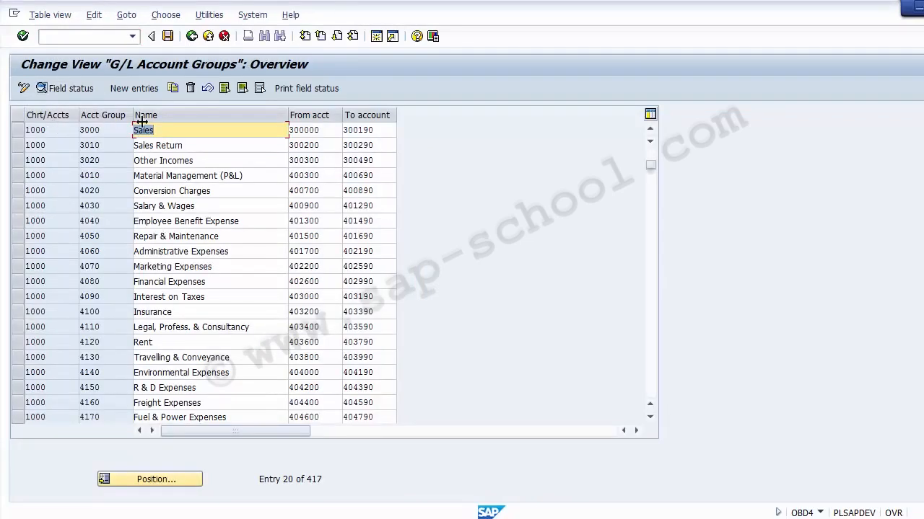
# Examine the G/L account groups of chart of accounts 1000, especially the account ranges for Sales and Sales Return.
pyautogui.click(225, 131)
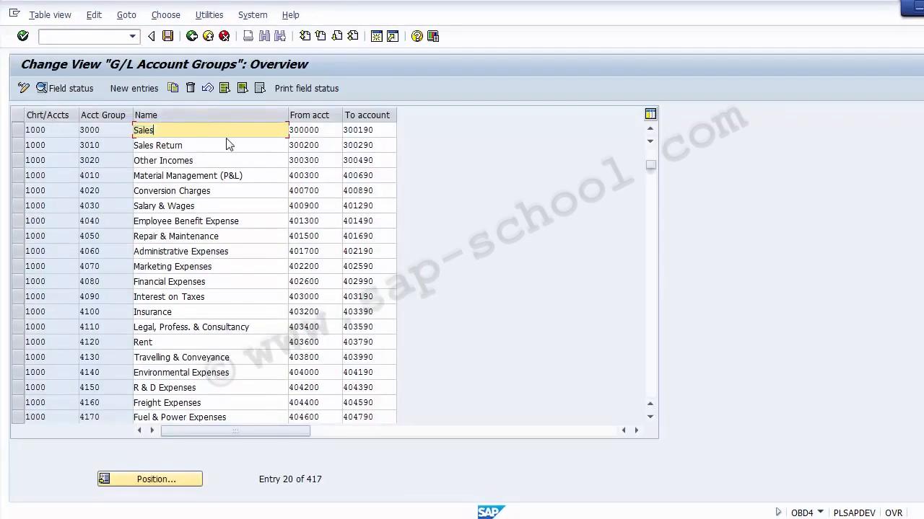
pyautogui.click(222, 208)
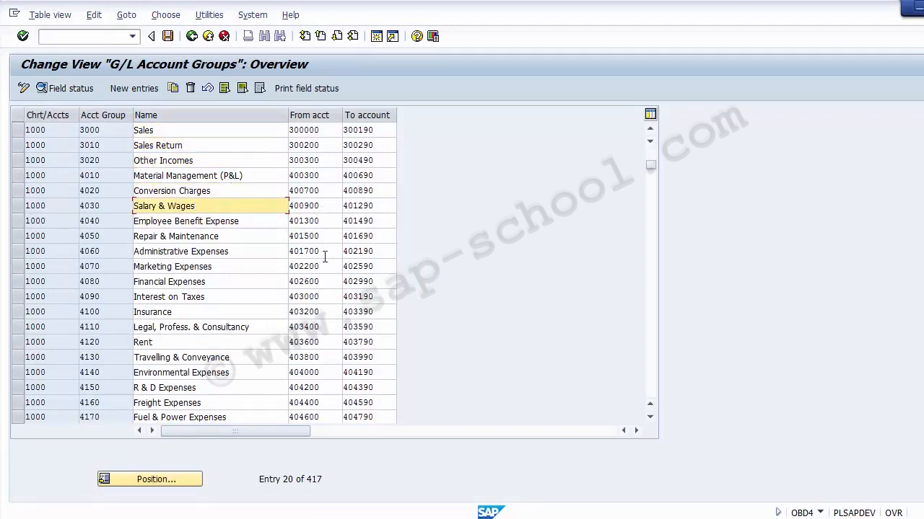
pyautogui.press('pagedown')
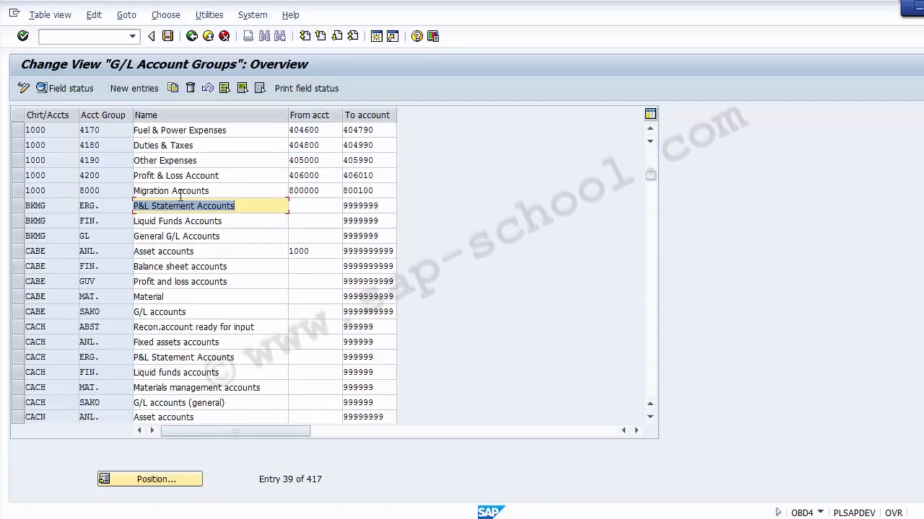
pyautogui.press('pageup')
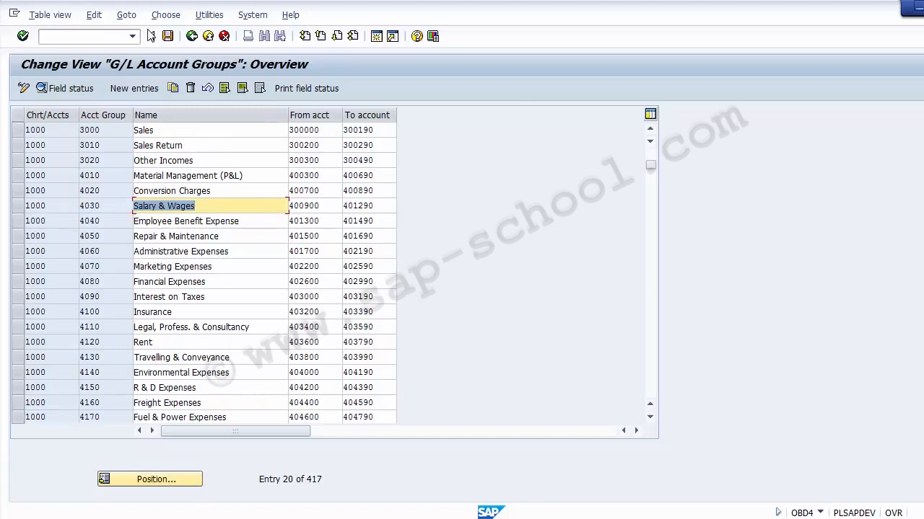
pyautogui.moveTo(189, 147); pyautogui.dragTo(134, 146)
pyautogui.click(328, 144)
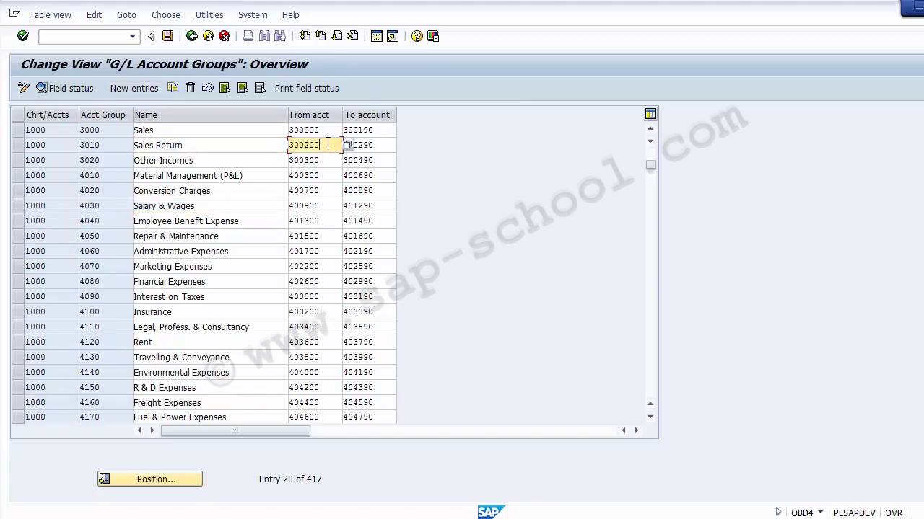
pyautogui.moveTo(291, 145); pyautogui.dragTo(330, 147)
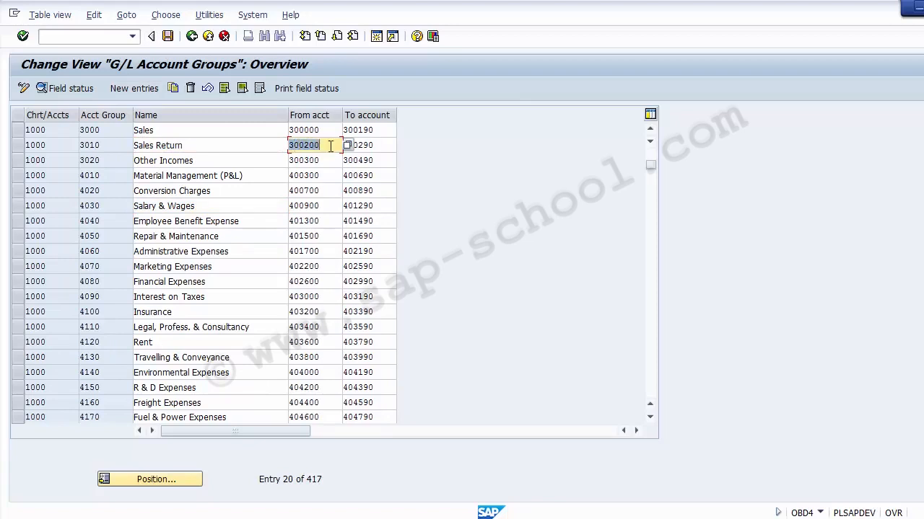
pyautogui.click(380, 147)
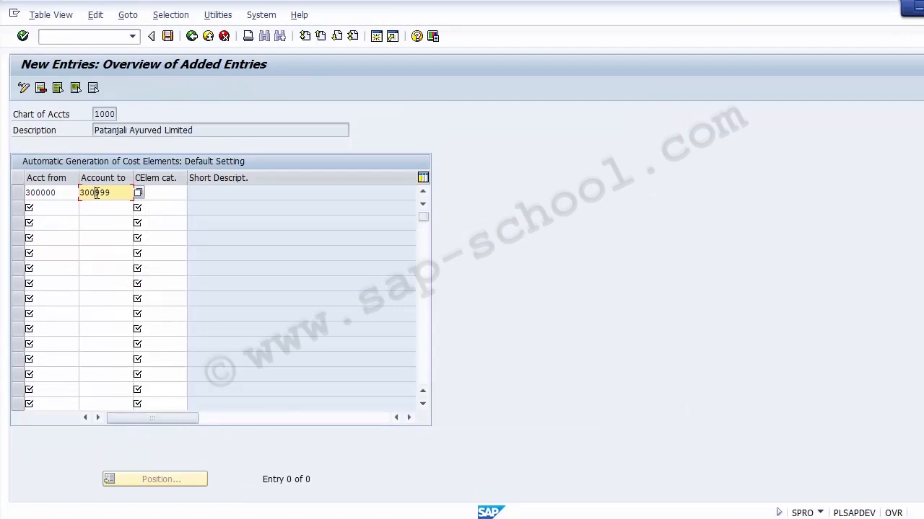
# Set the end of the first account range to 300199 and add a second range from 300200 to 300290.
pyautogui.write('199')
pyautogui.click(66, 213)
pyautogui.write('300200')
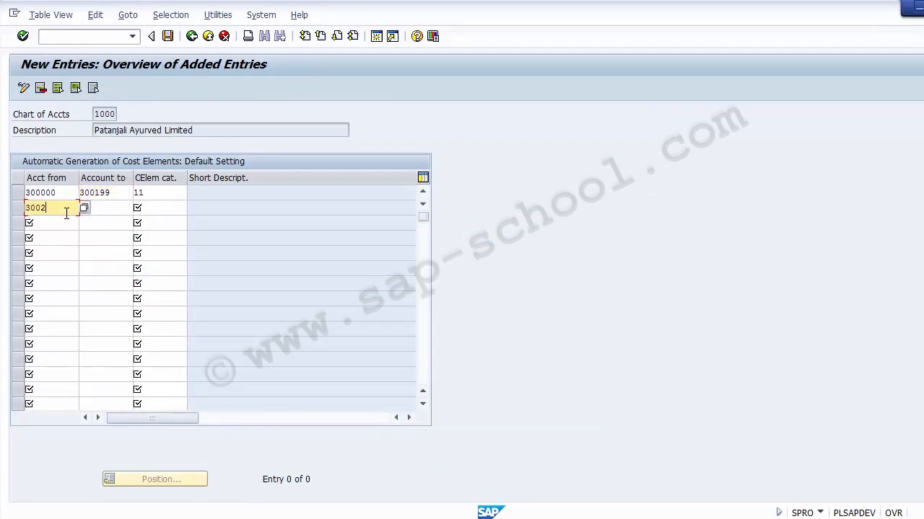
pyautogui.press('Tab')
pyautogui.write('3002')
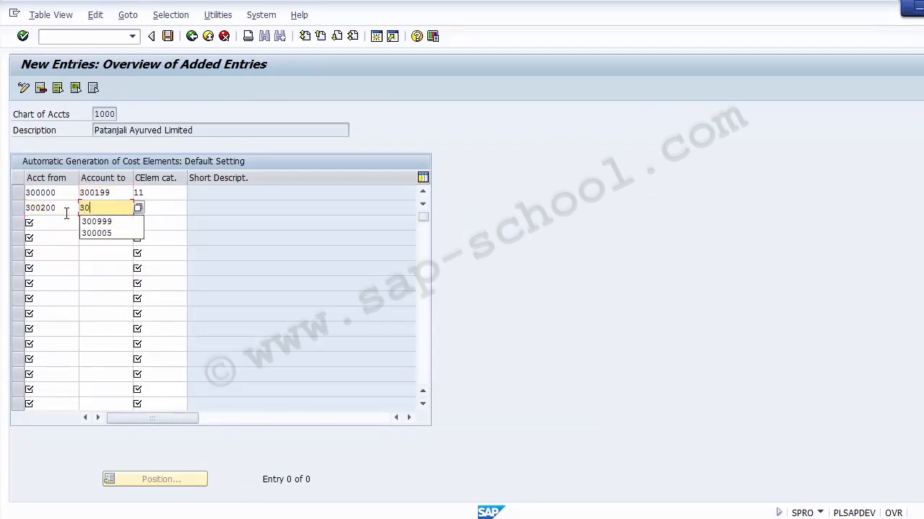
pyautogui.write('99')
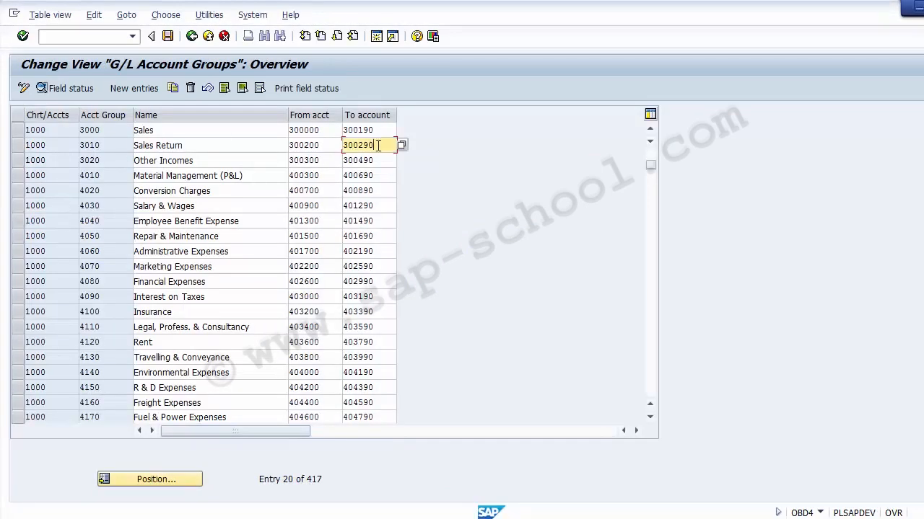
# Check the Sales account group's range in the G/L account groups, then set the first range's end account to 300190 with category 11.
pyautogui.hotkey('alt', 'Tab')
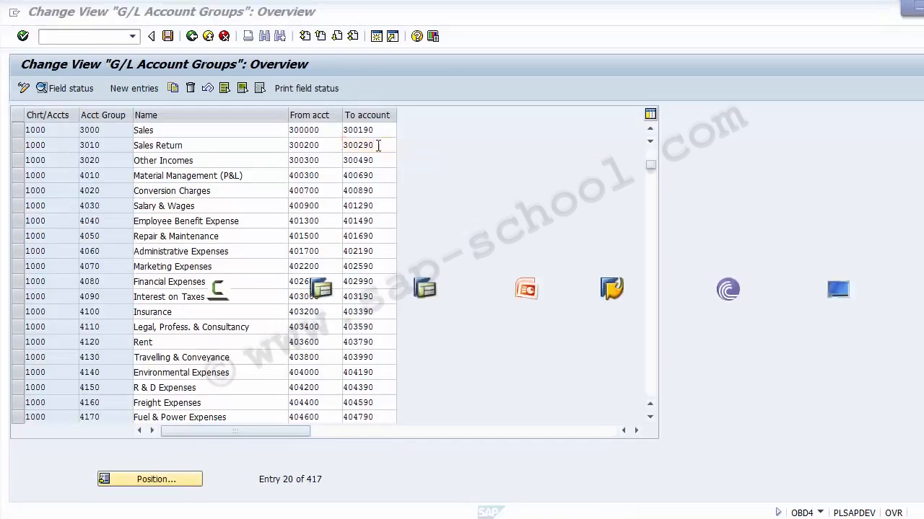
pyautogui.press('Up')
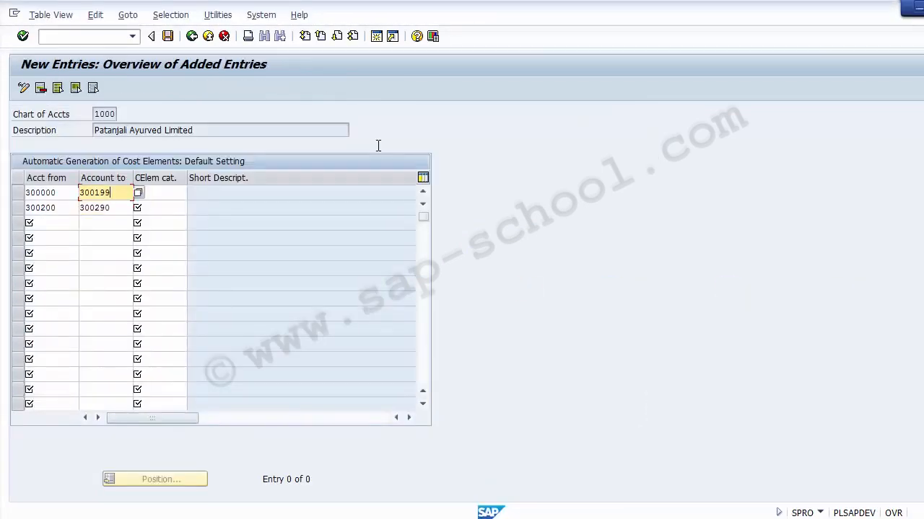
pyautogui.press('BackSpace')
pyautogui.write('0')
pyautogui.hotkey('alt', 'Tab')
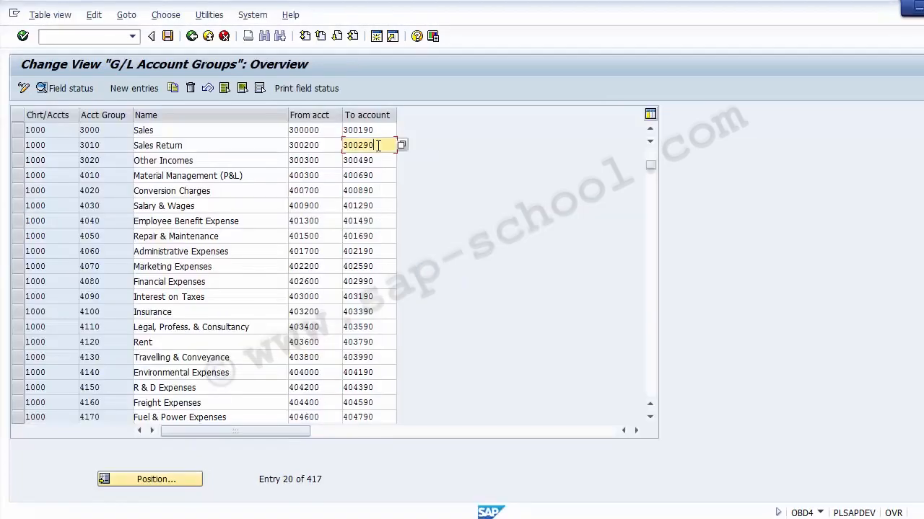
pyautogui.hotkey('alt', 'Tab')
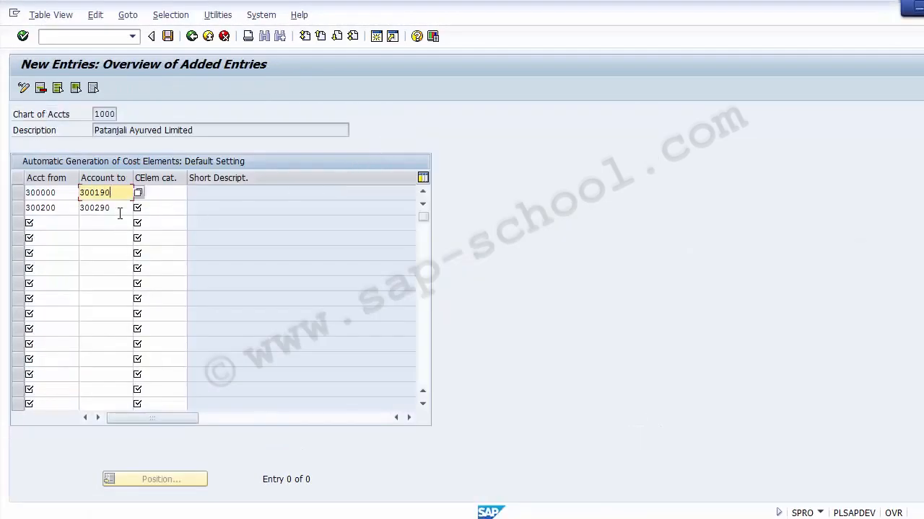
pyautogui.press('Tab')
pyautogui.write('11')
pyautogui.press('Tab')
# Assign cost element category 12 (Sales deduction) to the account range starting at 300200.
pyautogui.click(174, 208)
pyautogui.hotkey('alt', 'Tab')
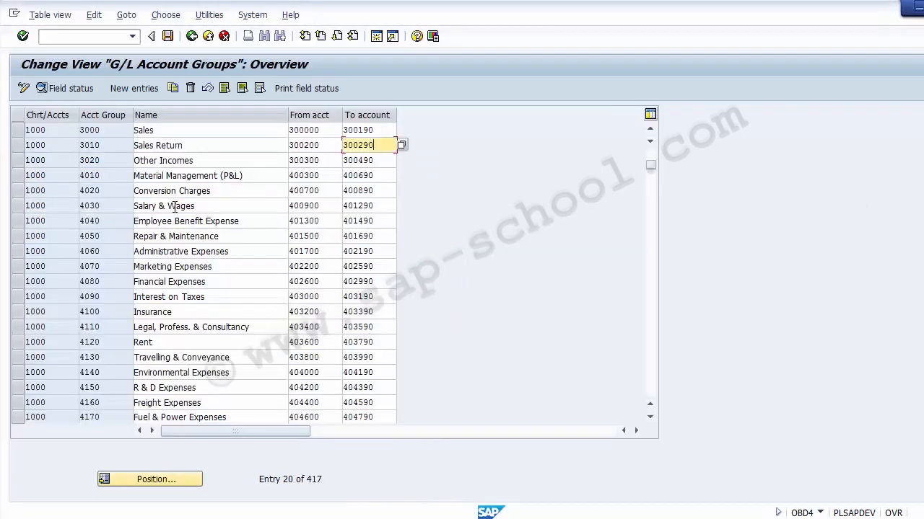
pyautogui.hotkey('alt', 'Tab')
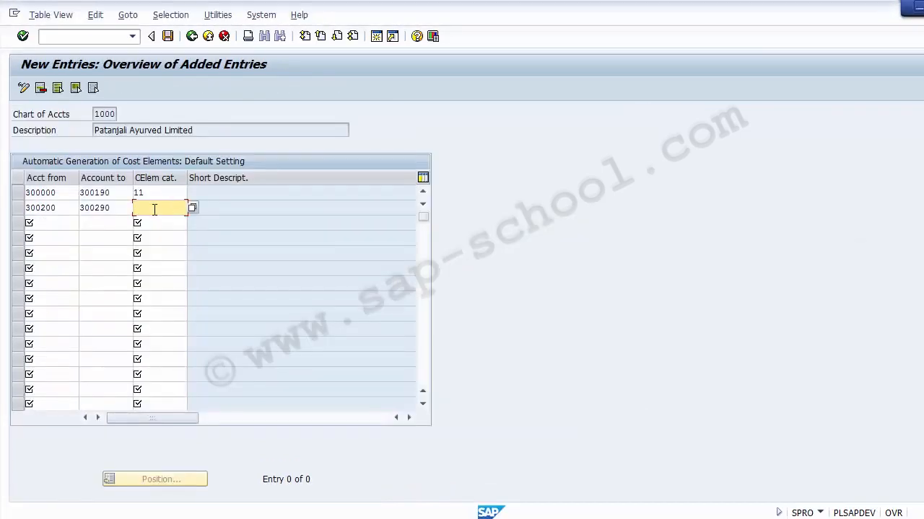
pyautogui.click(194, 208)
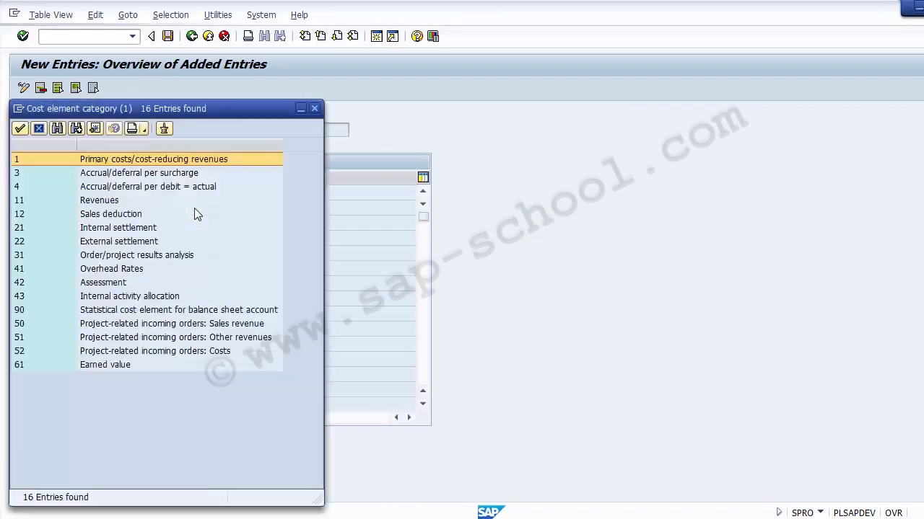
pyautogui.click(133, 217)
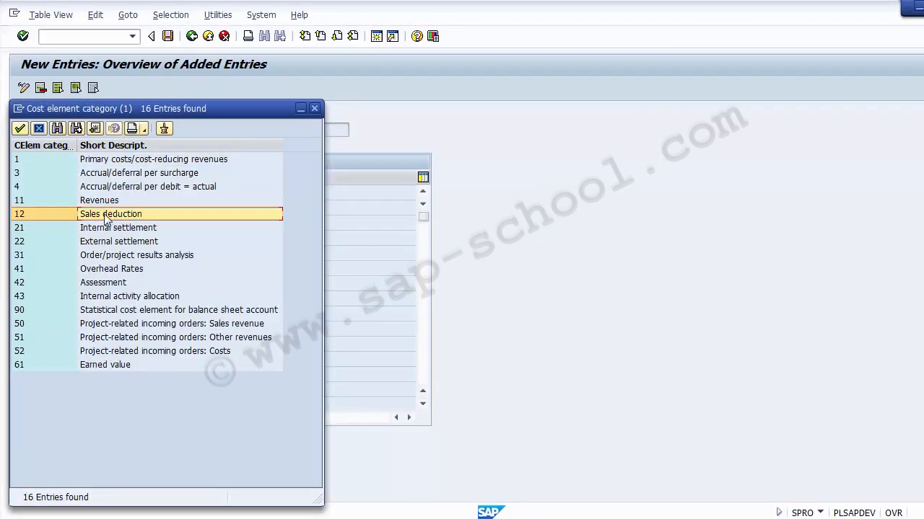
pyautogui.doubleClick(105, 217)
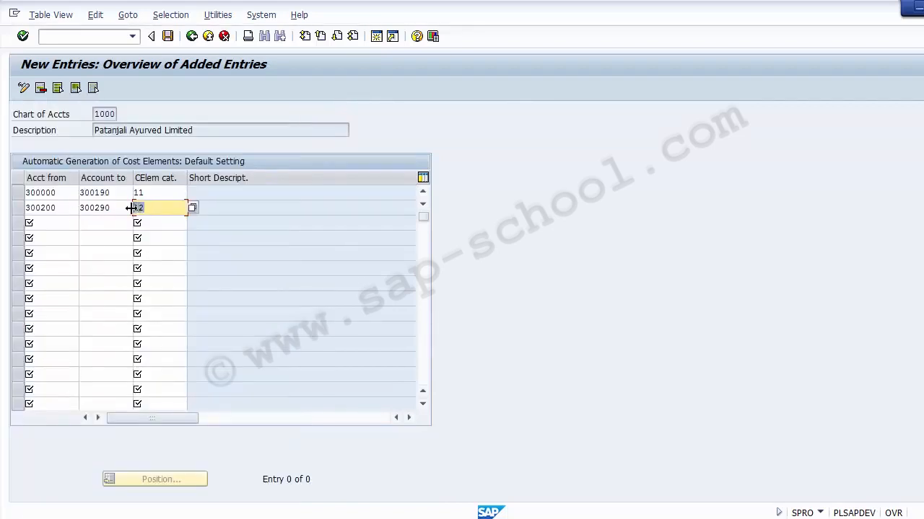
# Add a third account range from 400000 to 400999 with category 1 (Primary costs/cost-reducing revenues).
pyautogui.click(60, 222)
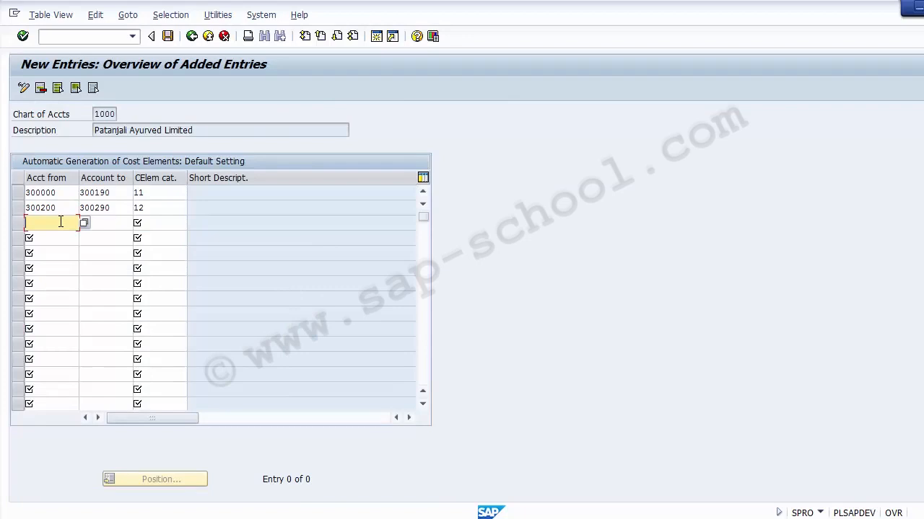
pyautogui.write('400000')
pyautogui.press('Tab')
pyautogui.write('40')
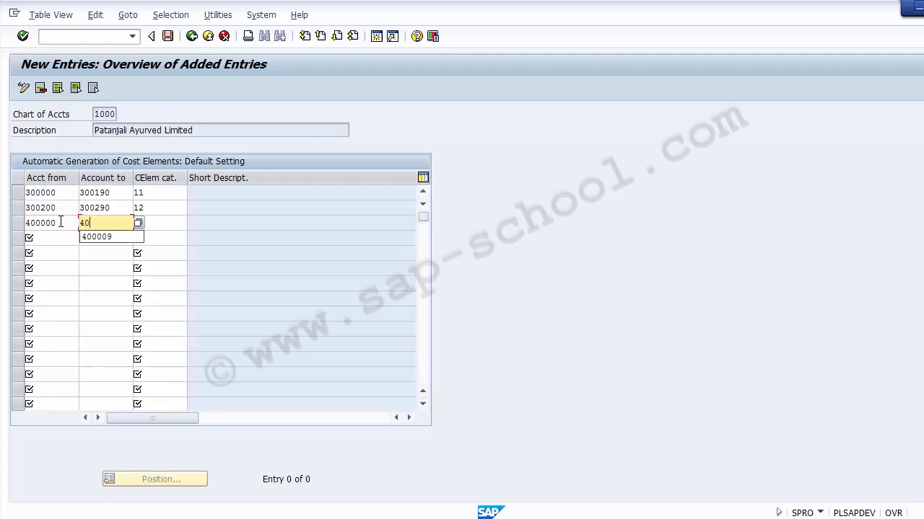
pyautogui.write('0999')
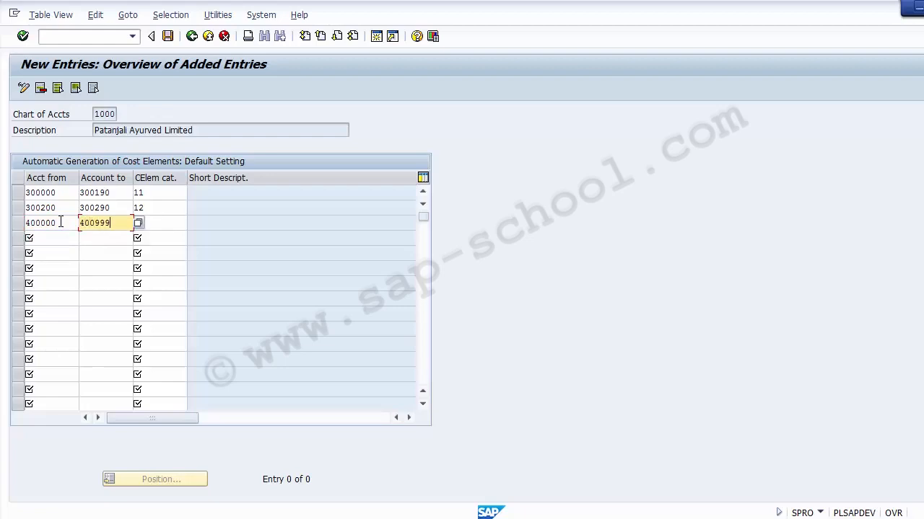
pyautogui.click(156, 221)
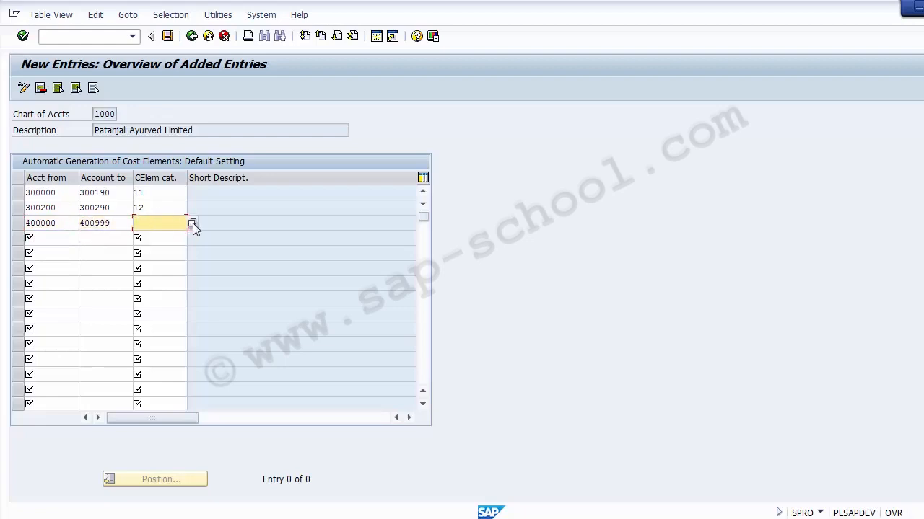
pyautogui.click(193, 223)
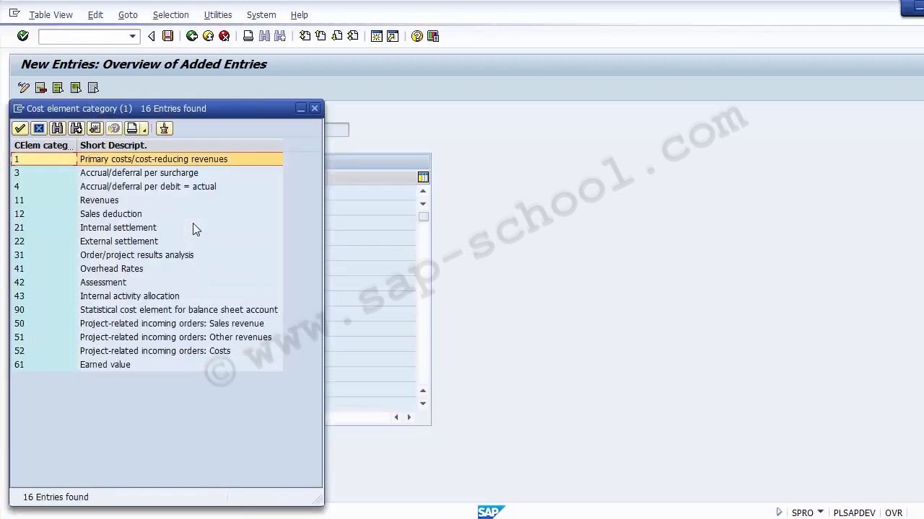
pyautogui.click(87, 160)
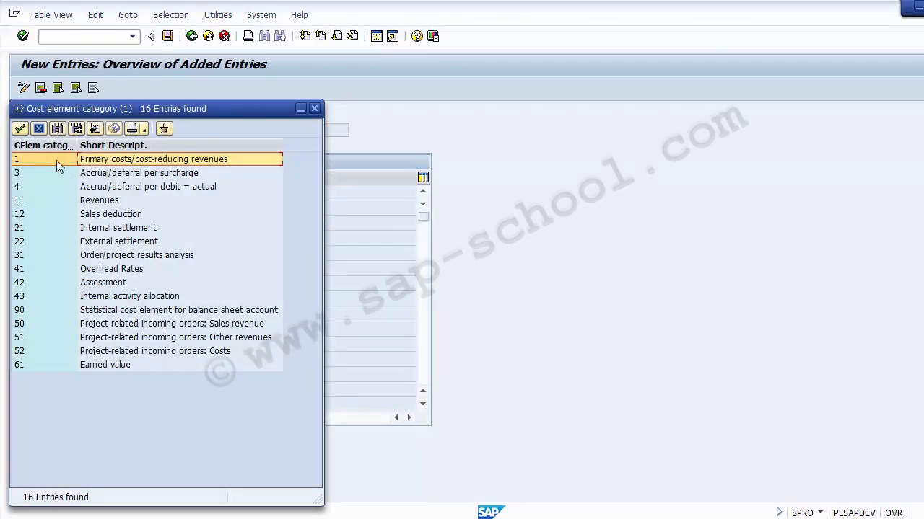
pyautogui.doubleClick(56, 160)
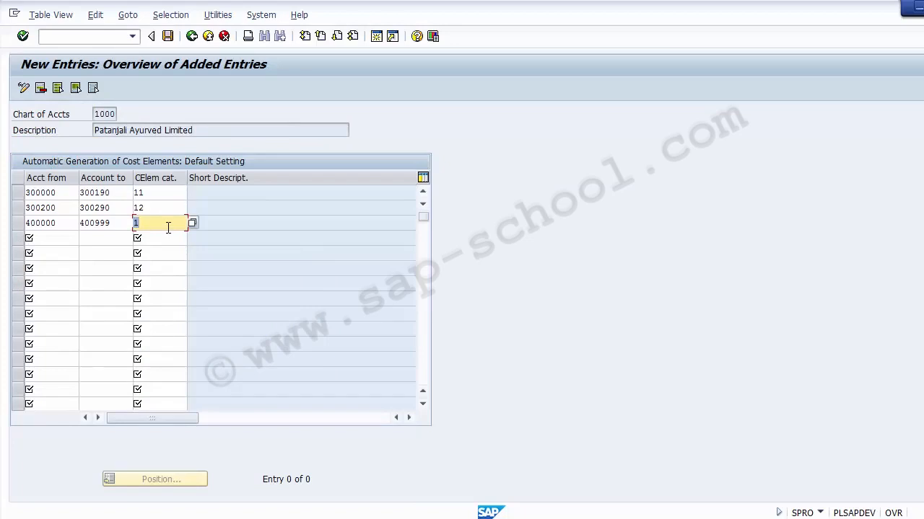
# Reselect category 1 for the range starting at 400000, extend the range to 499999 and save the default settings.
pyautogui.press('F4')
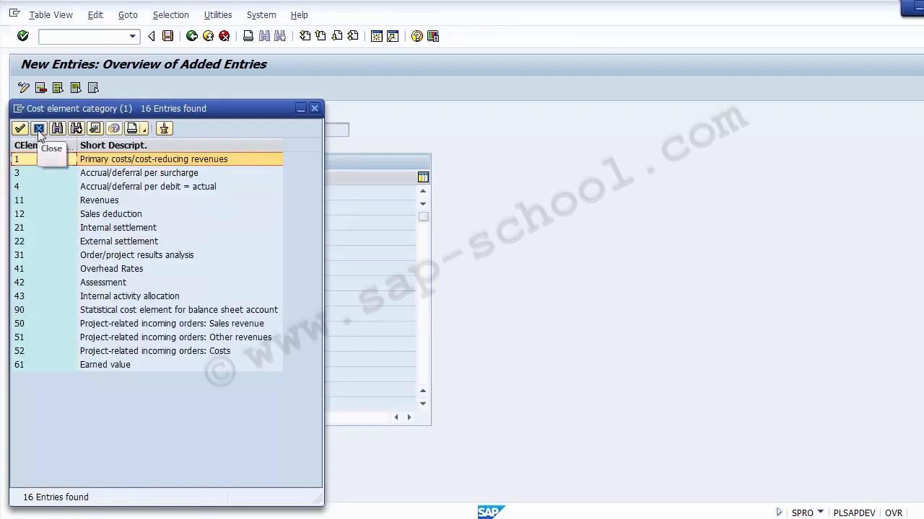
pyautogui.click(101, 230)
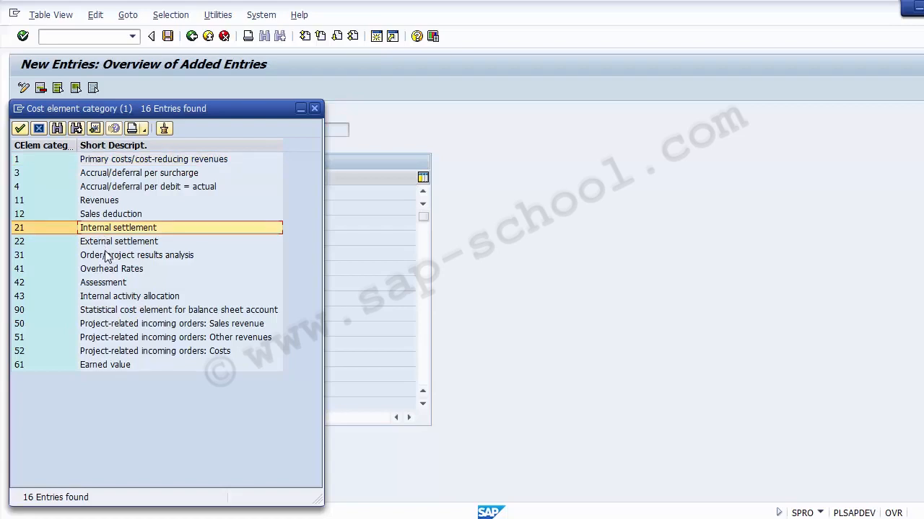
pyautogui.click(106, 257)
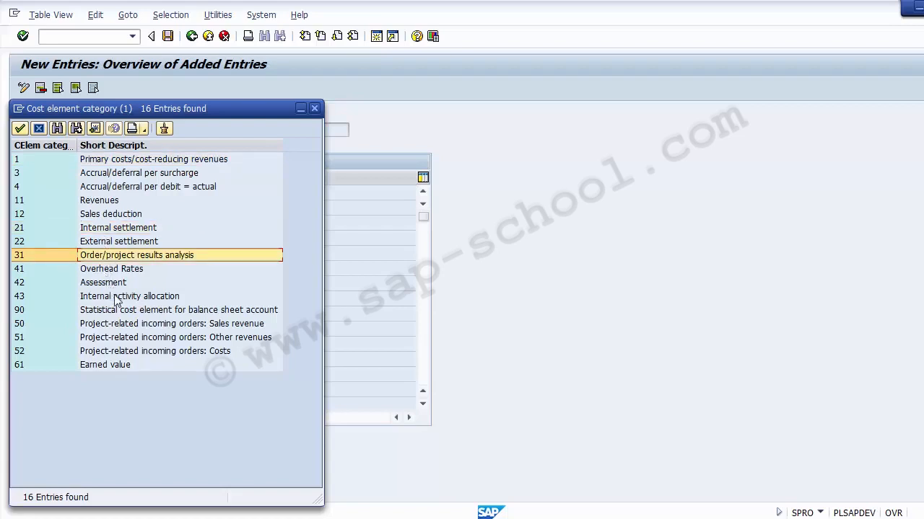
pyautogui.doubleClick(65, 159)
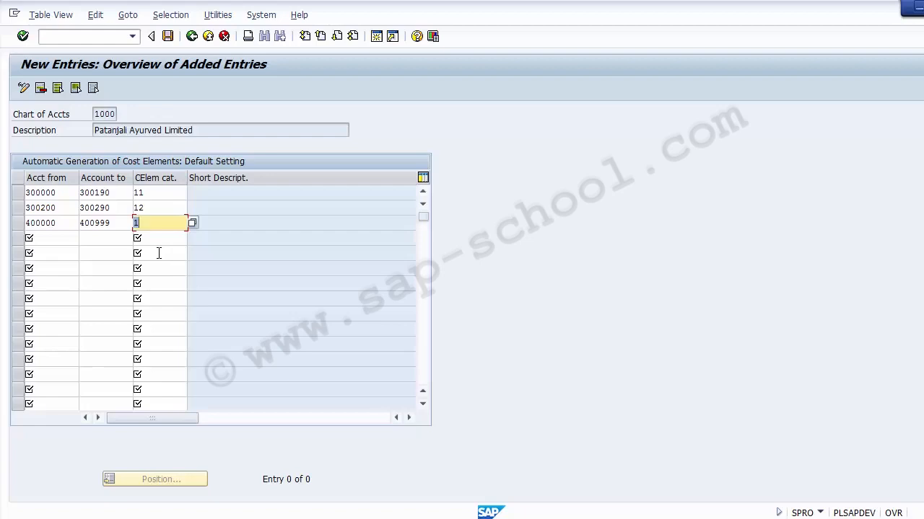
pyautogui.click(168, 36)
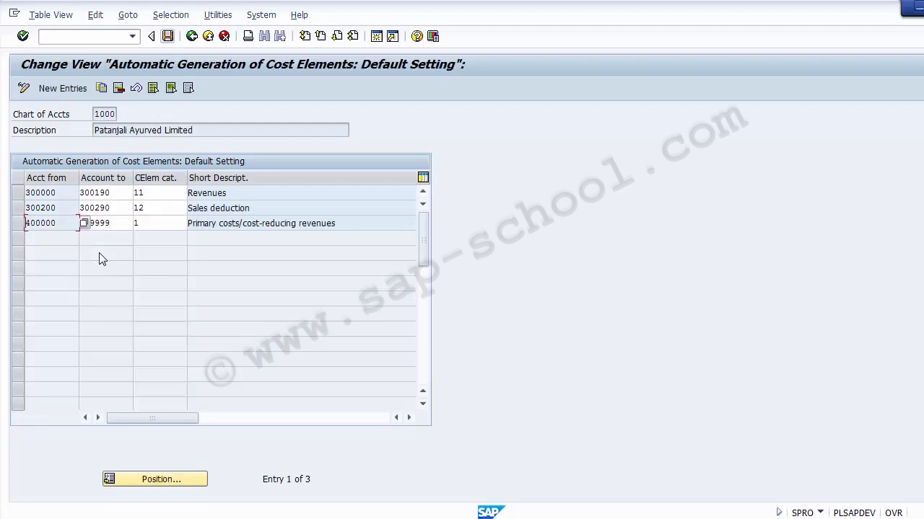
# Examine the account ranges and the cost element categories assigned to them in the saved default settings.
pyautogui.click(275, 226)
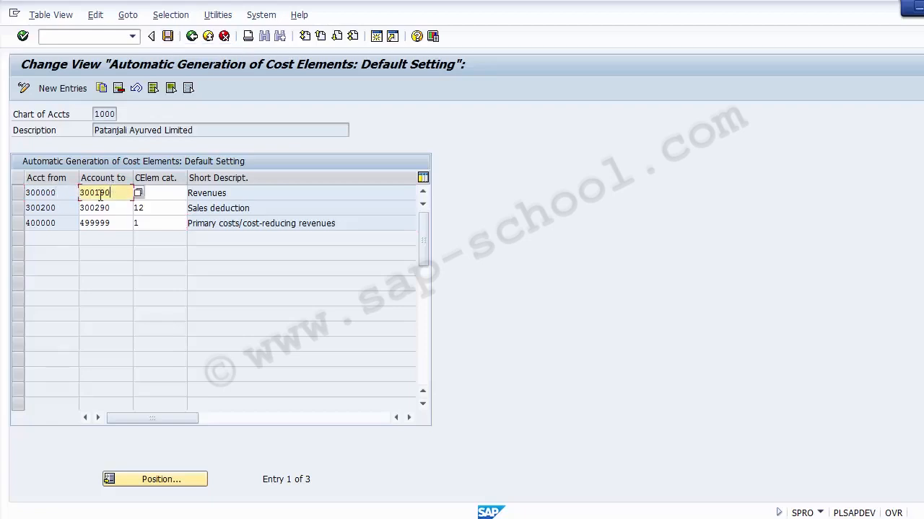
pyautogui.click(76, 207)
pyautogui.click(92, 207)
pyautogui.click(161, 192)
pyautogui.click(162, 206)
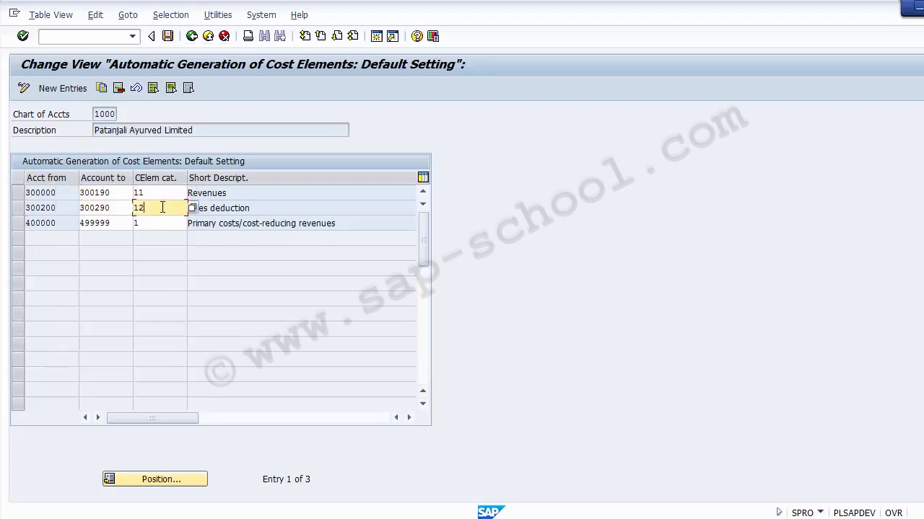
pyautogui.click(159, 225)
pyautogui.click(158, 209)
pyautogui.click(156, 194)
pyautogui.click(155, 206)
pyautogui.click(155, 222)
pyautogui.click(154, 206)
pyautogui.click(153, 196)
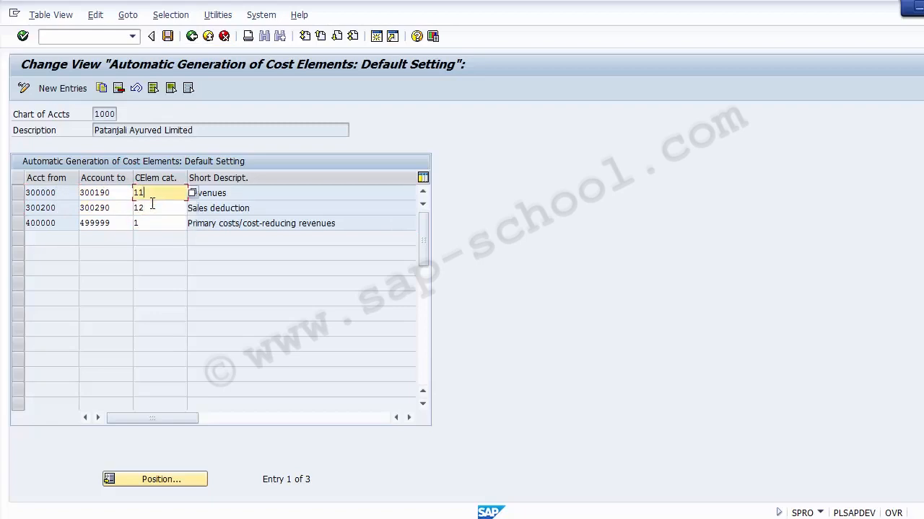
pyautogui.click(152, 206)
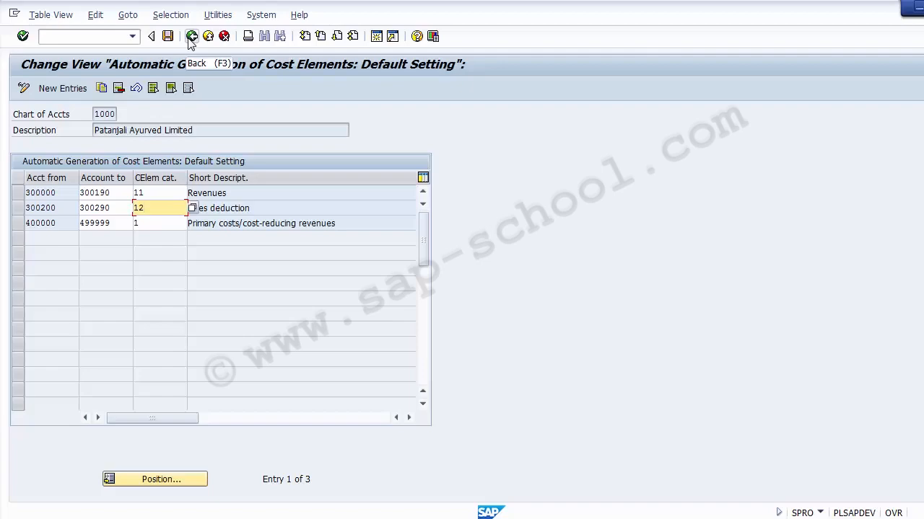
# Leave the default settings and execute the Create Batch Input Session activity in the implementation guide.
pyautogui.click(332, 518)
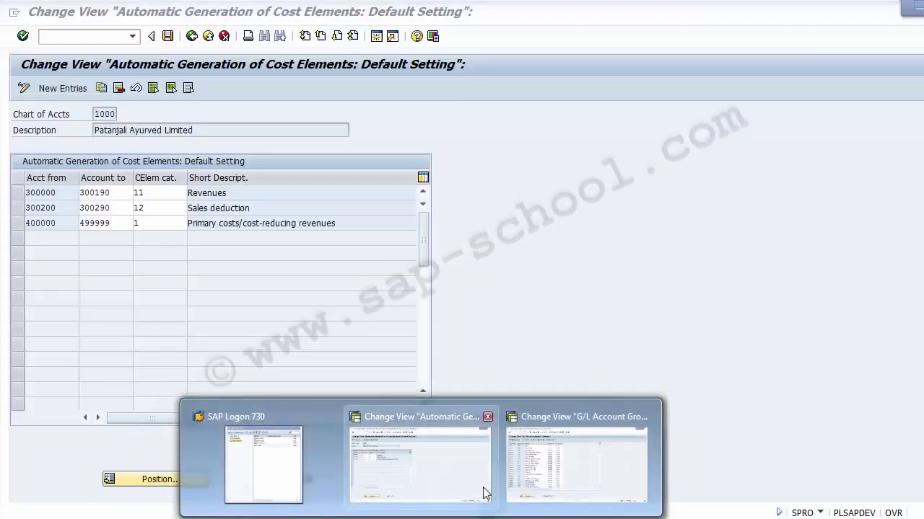
pyautogui.click(483, 491)
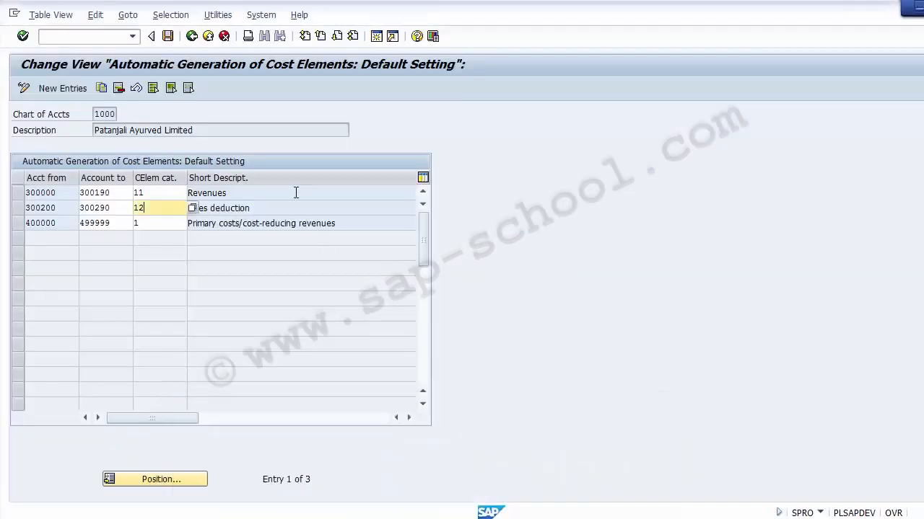
pyautogui.click(192, 36)
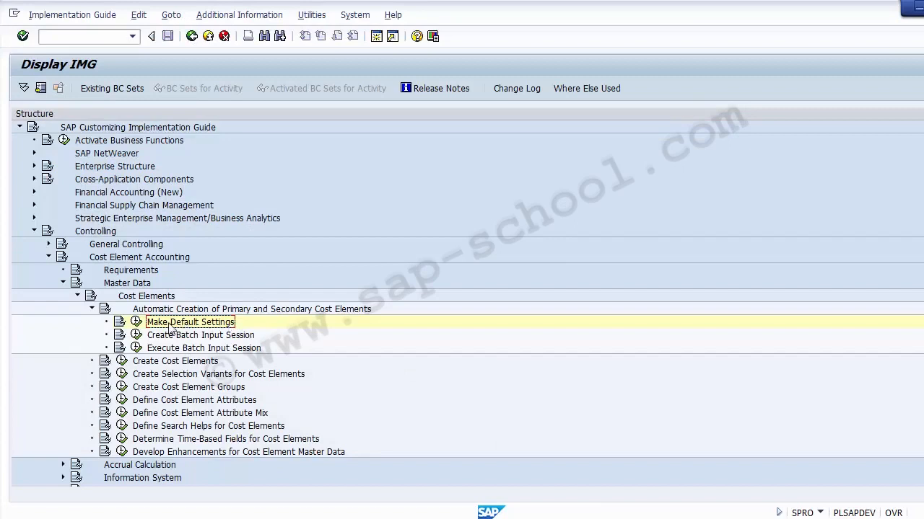
pyautogui.click(186, 335)
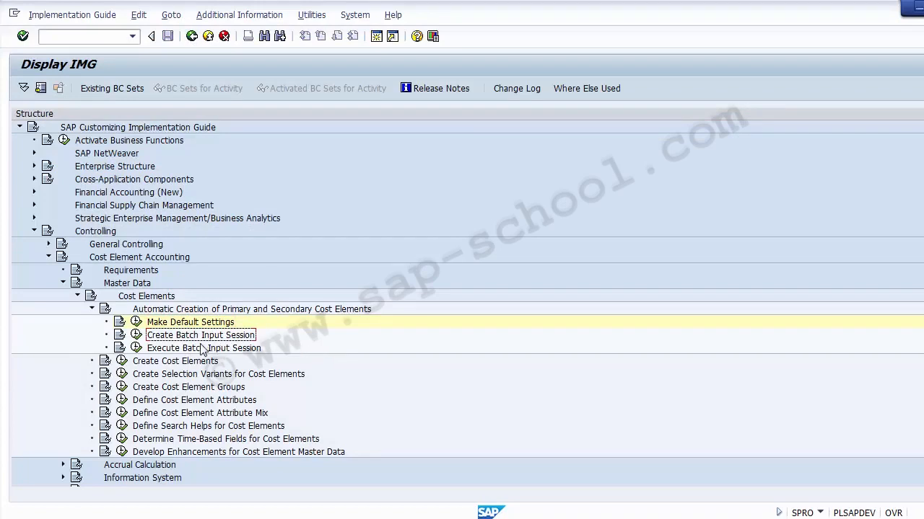
pyautogui.click(138, 340)
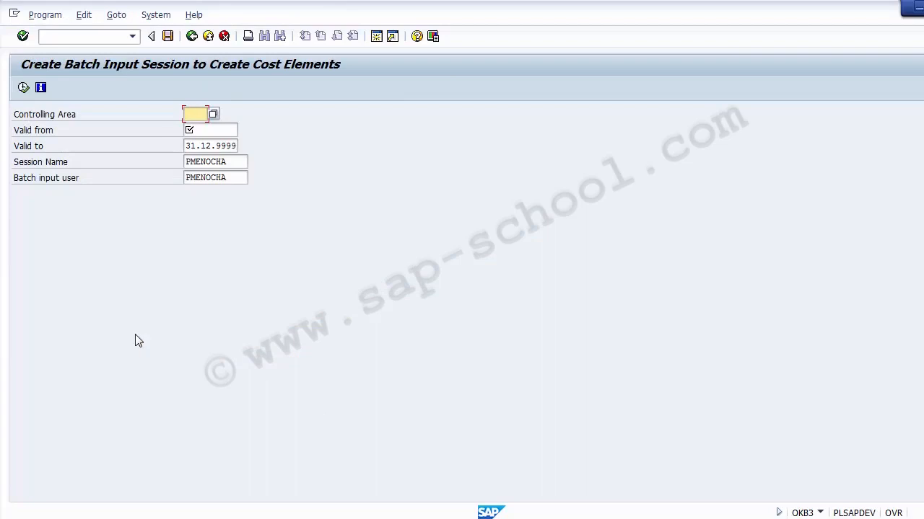
# Set the batch input session's controlling area to 1200 and its valid-from date to 01.04.2014.
pyautogui.click(214, 114)
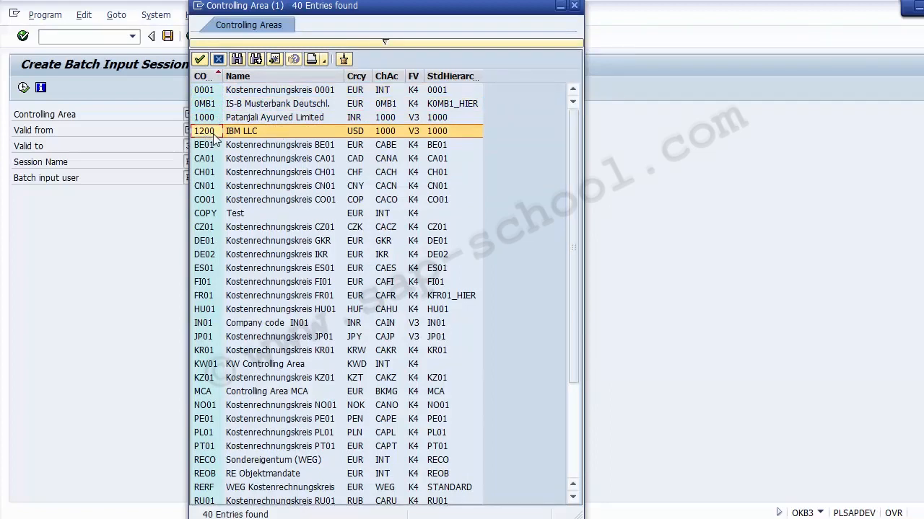
pyautogui.doubleClick(214, 132)
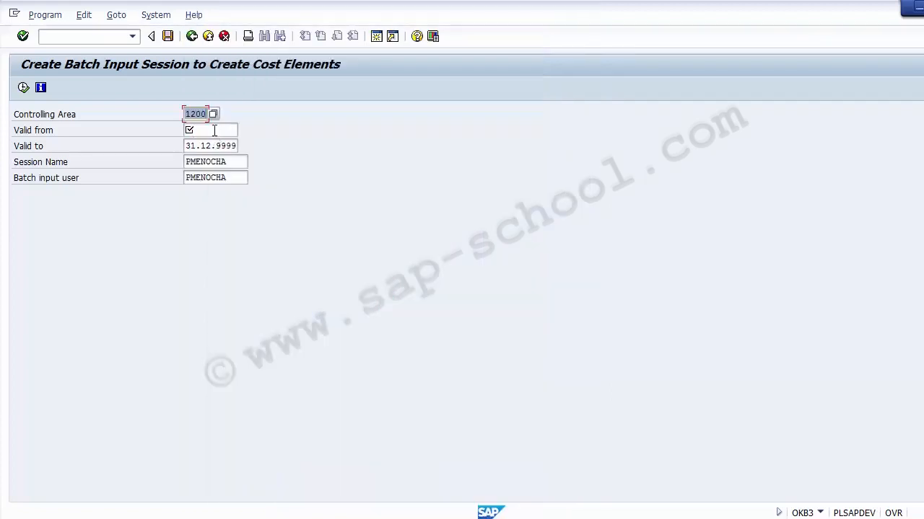
pyautogui.click(215, 130)
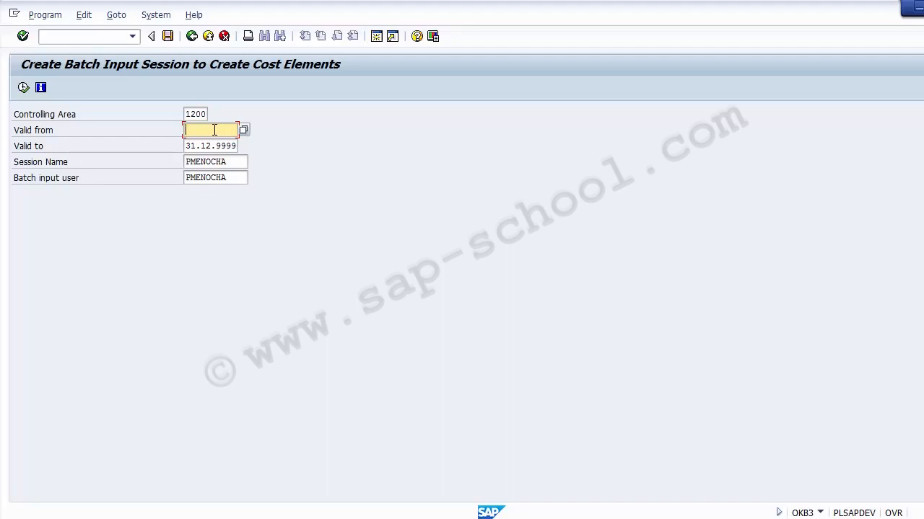
pyautogui.click(215, 145)
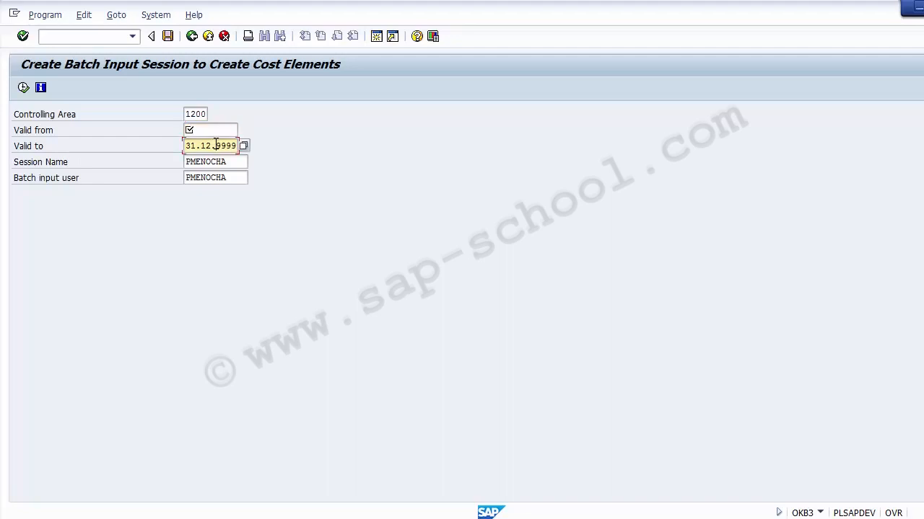
pyautogui.click(214, 129)
pyautogui.click(213, 145)
pyautogui.click(210, 131)
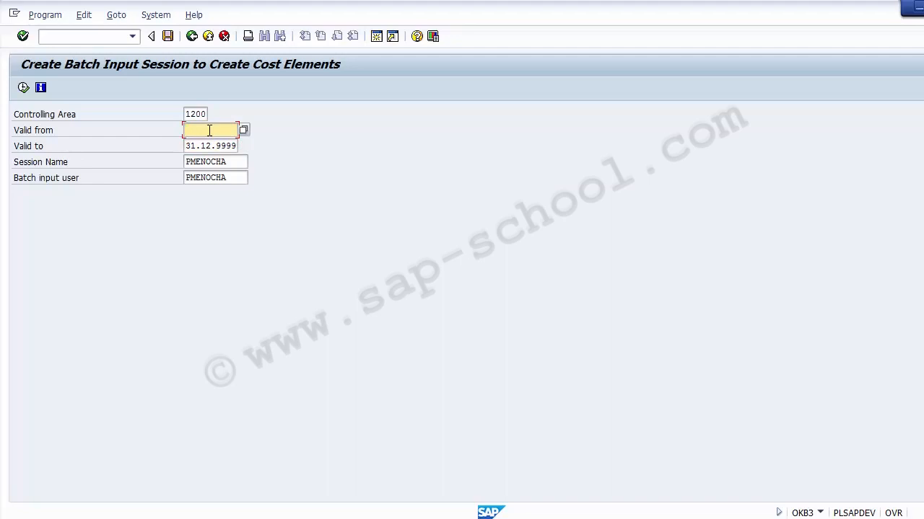
pyautogui.press('Down')
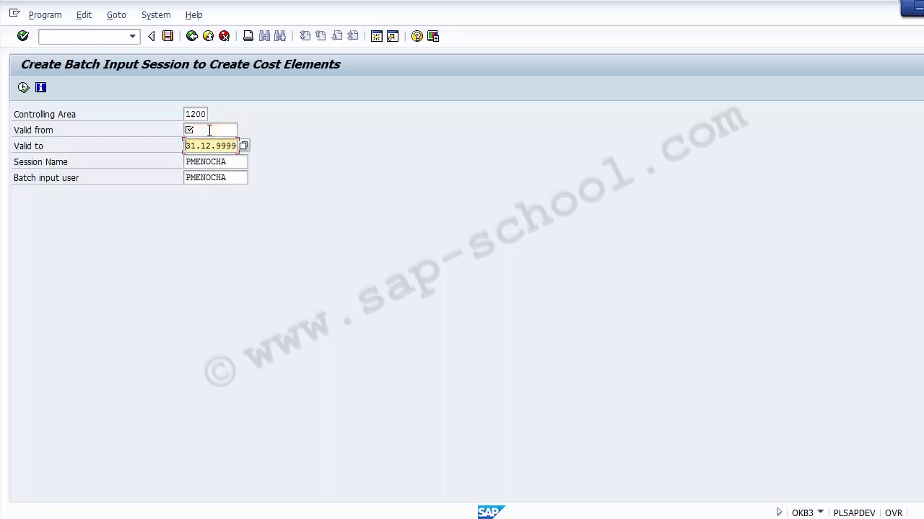
pyautogui.press('Right')
pyautogui.press('Right')
pyautogui.press('Right')
pyautogui.click(209, 130)
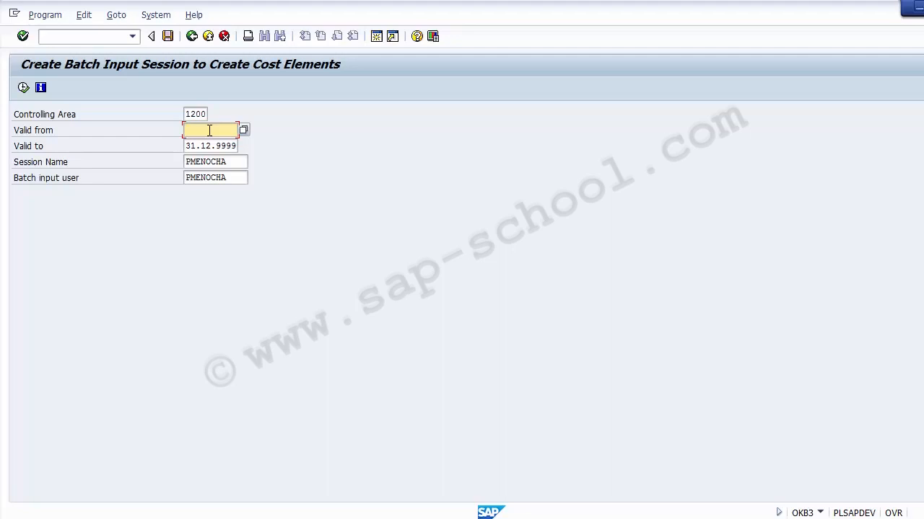
pyautogui.write('01.04.2014')
# Keep the proposed session name and batch input user, and execute the creation of the batch input session.
pyautogui.click(240, 162)
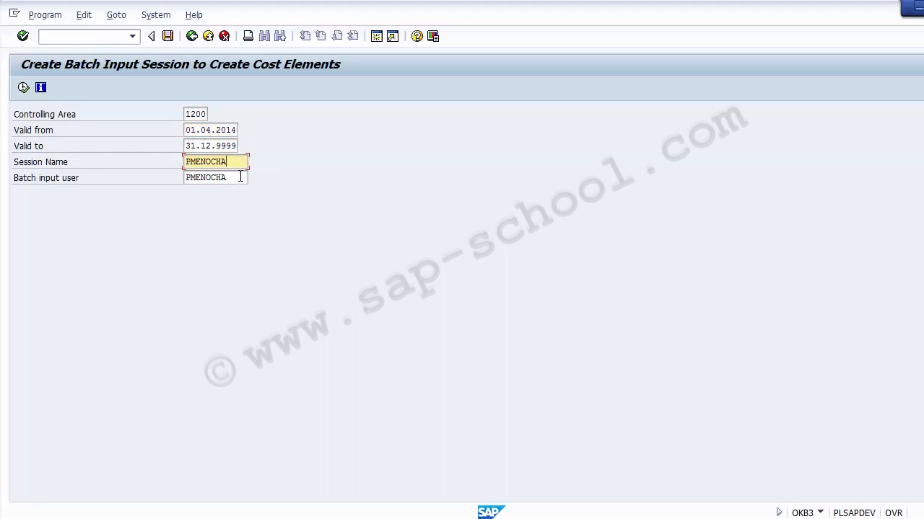
pyautogui.click(241, 177)
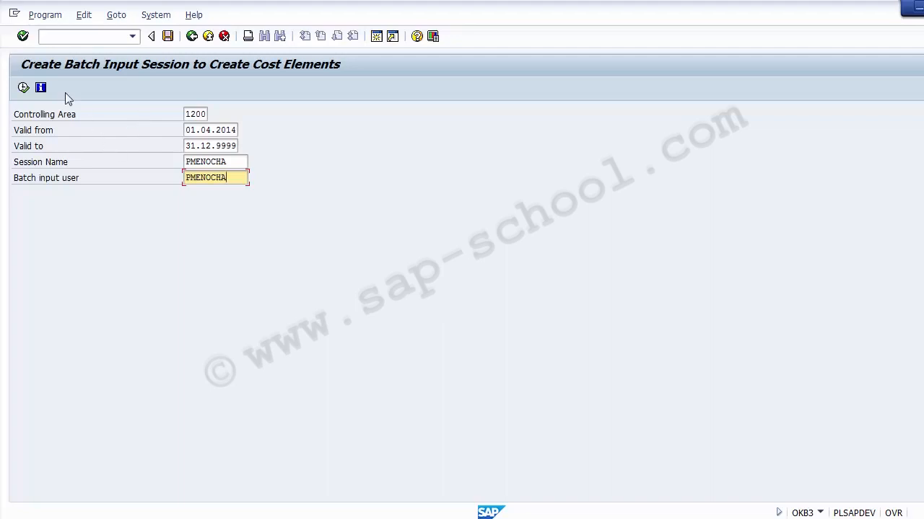
pyautogui.click(188, 114)
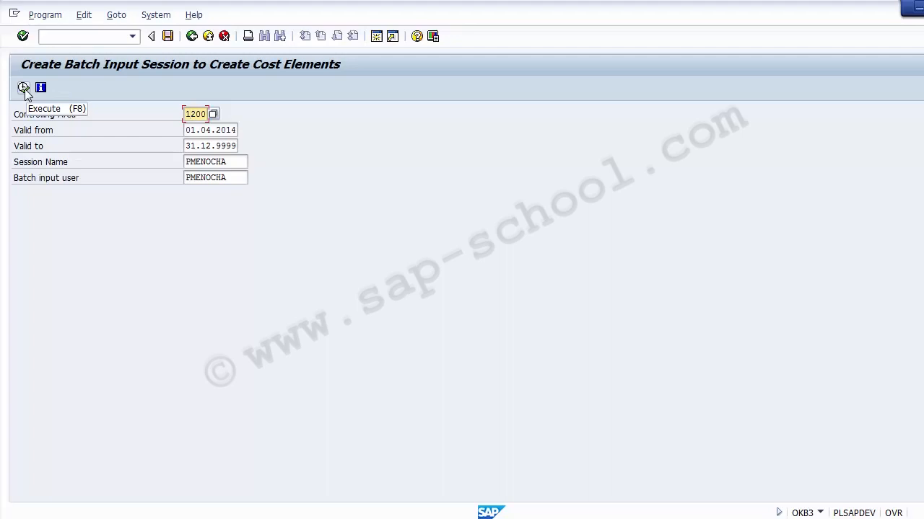
pyautogui.click(24, 88)
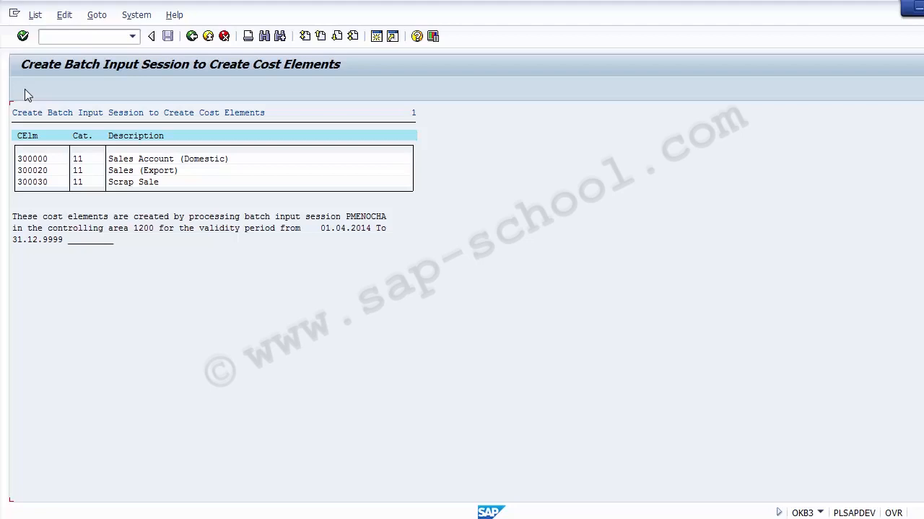
# Examine the cost elements and their categories in the list generated for the batch input session.
pyautogui.click(30, 137)
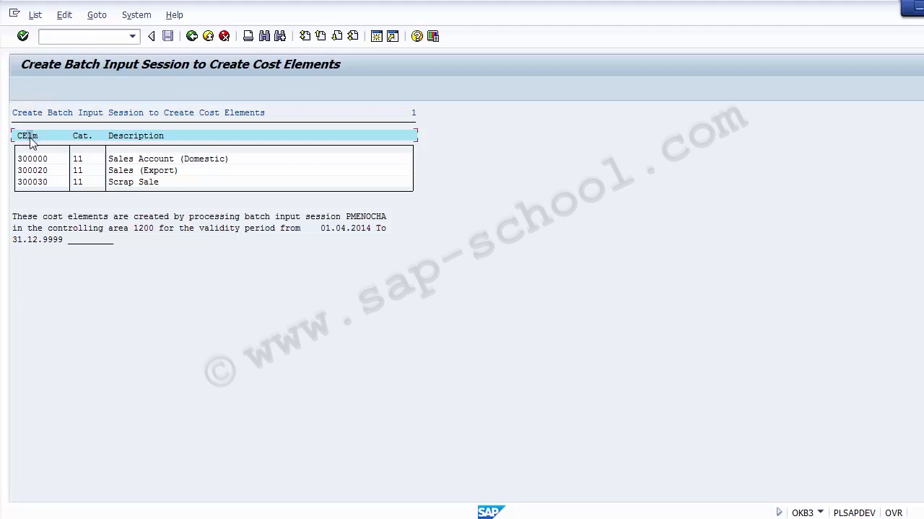
pyautogui.click(45, 171)
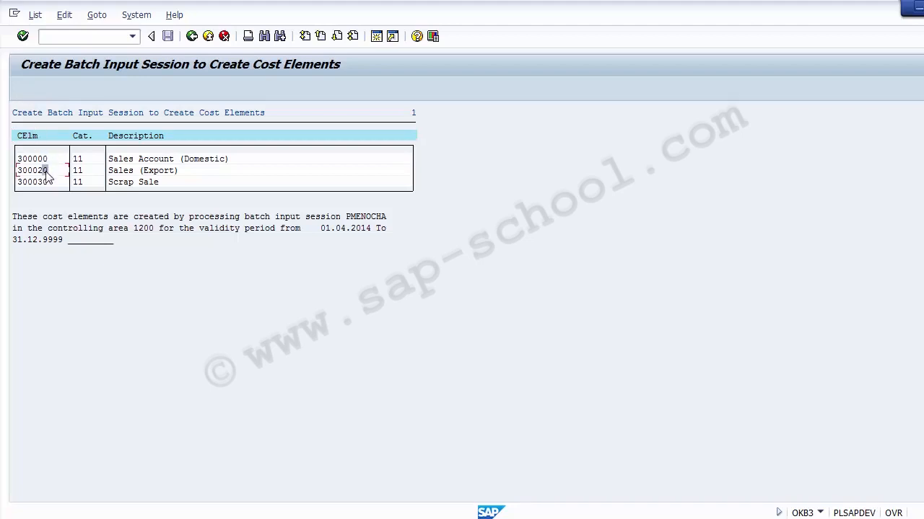
pyautogui.click(92, 159)
pyautogui.click(93, 182)
pyautogui.click(96, 160)
# Return to the implementation guide and start the Execute Batch Input Session activity.
pyautogui.click(193, 41)
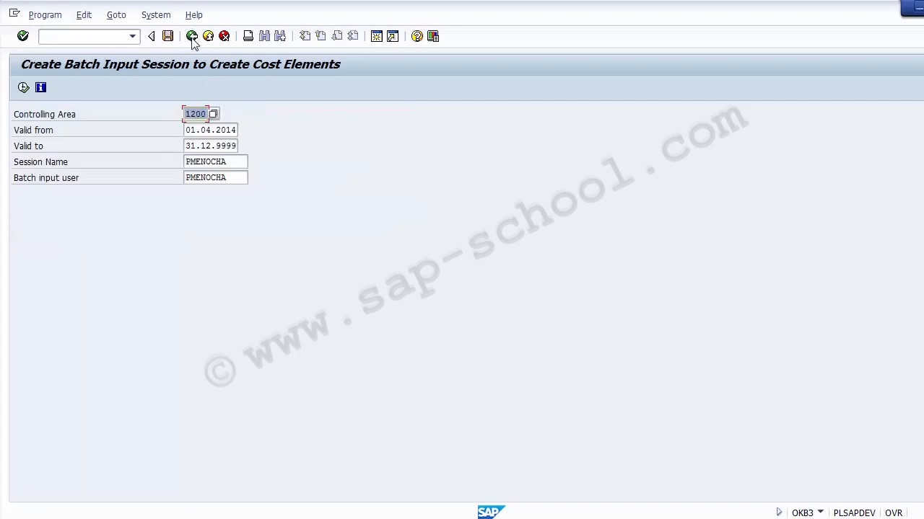
pyautogui.click(207, 41)
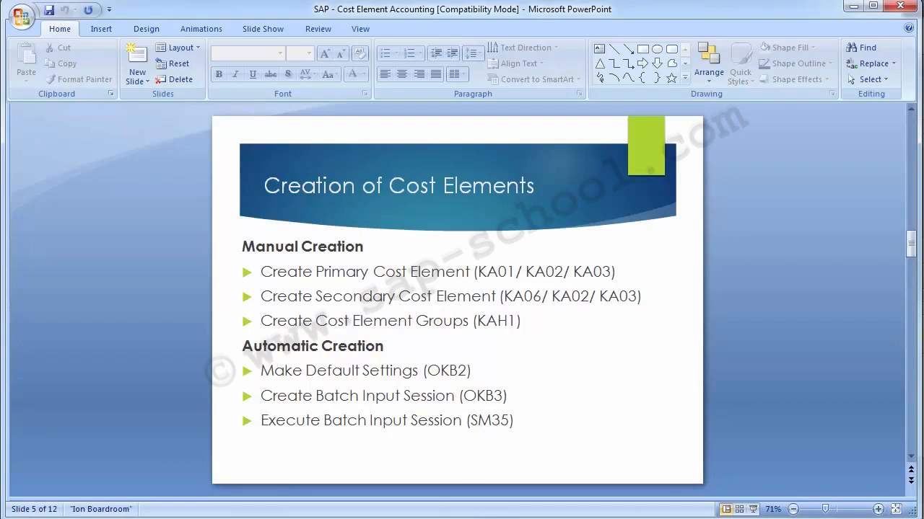
pyautogui.moveTo(420, 518)
pyautogui.click(421, 490)
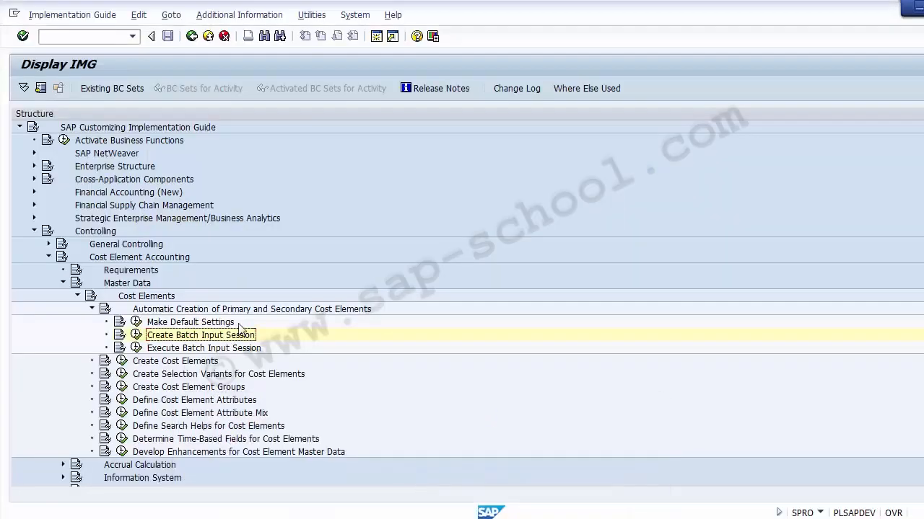
pyautogui.click(176, 349)
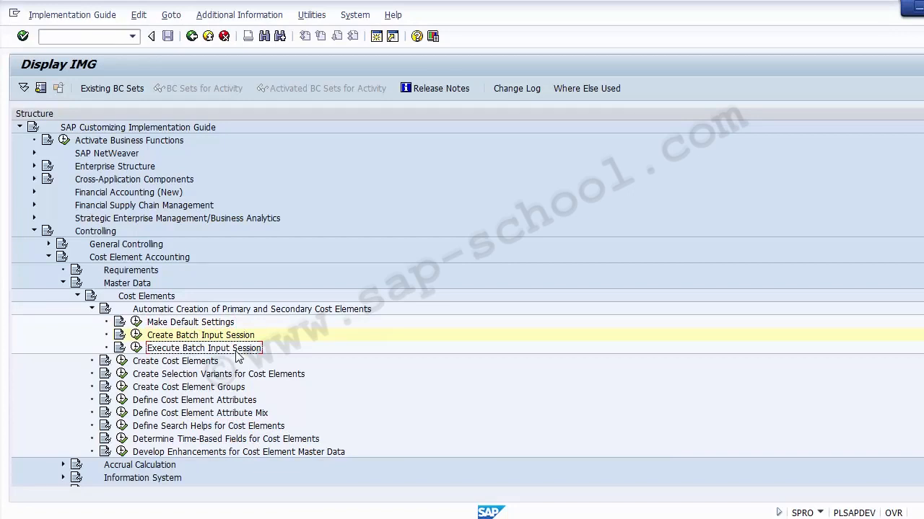
pyautogui.click(136, 349)
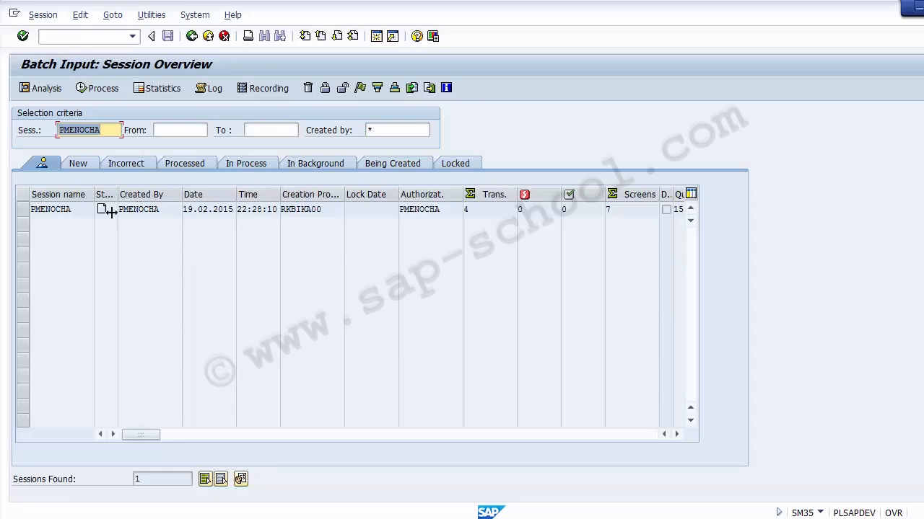
# Process the new batch input session in Display errors only mode and return to the session overview.
pyautogui.click(24, 209)
pyautogui.click(23, 210)
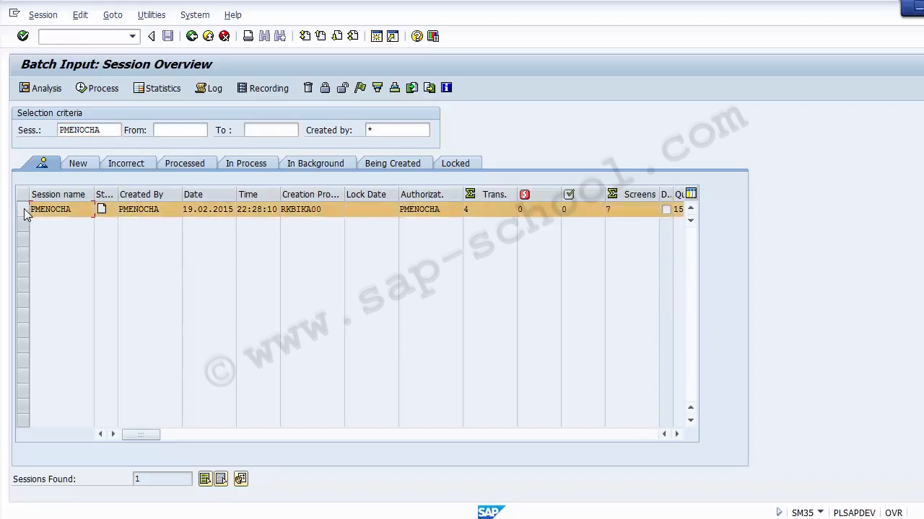
pyautogui.click(24, 209)
pyautogui.click(24, 209)
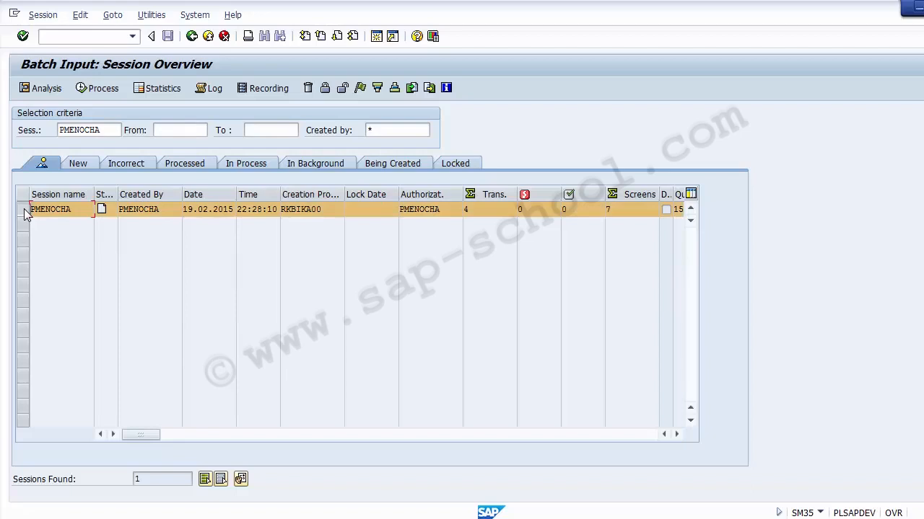
pyautogui.click(98, 89)
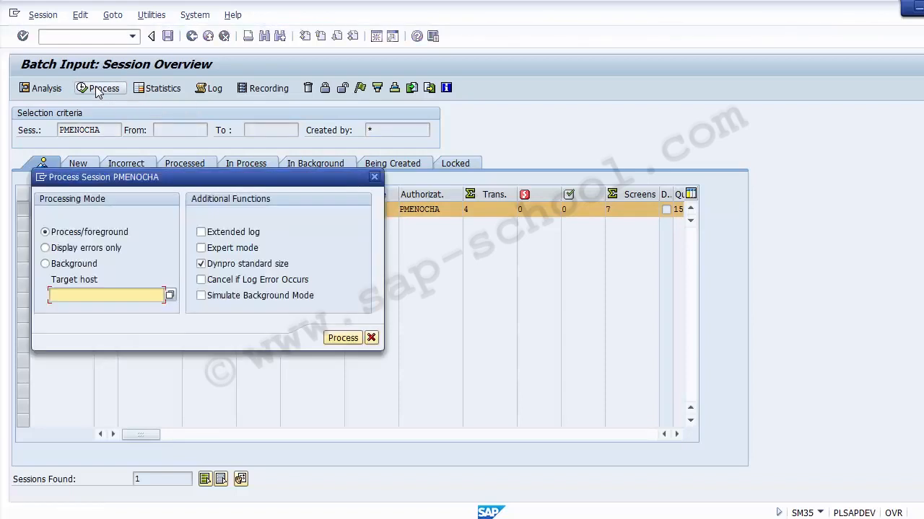
pyautogui.click(124, 240)
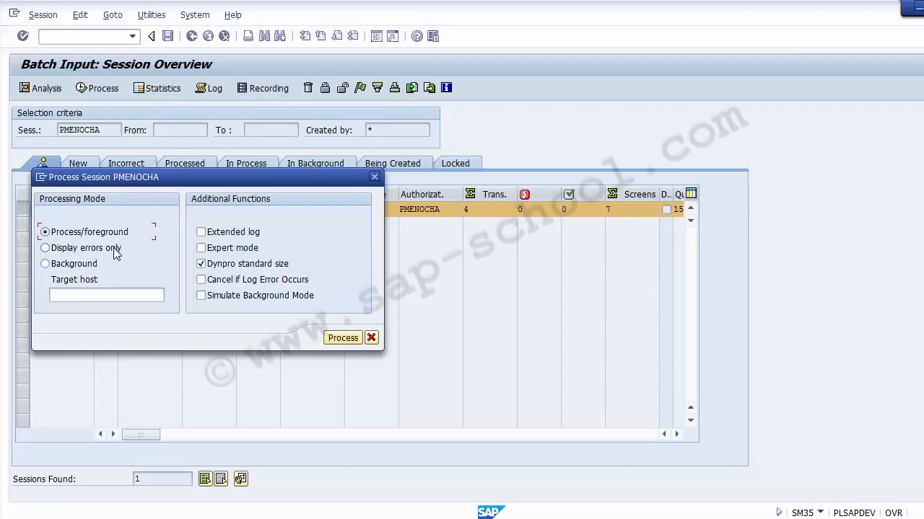
pyautogui.click(116, 250)
pyautogui.click(89, 269)
pyautogui.click(342, 339)
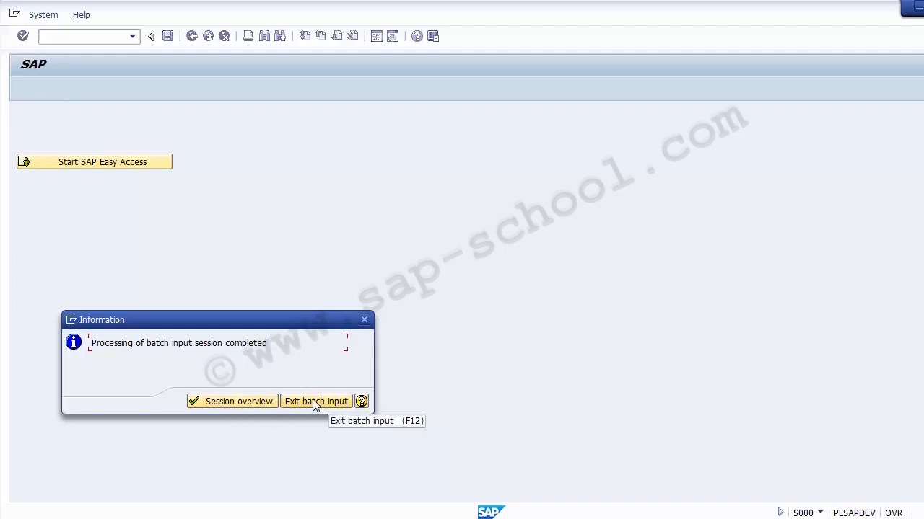
pyautogui.click(238, 401)
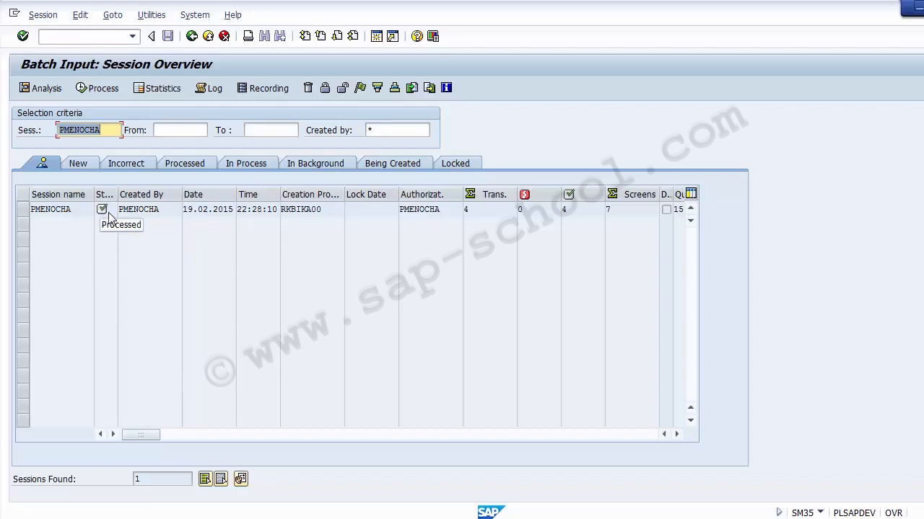
# Examine the processed session's creator, date, time, creation program and transaction counts in the session overview.
pyautogui.click(161, 210)
pyautogui.moveTo(160, 210); pyautogui.dragTo(117, 210)
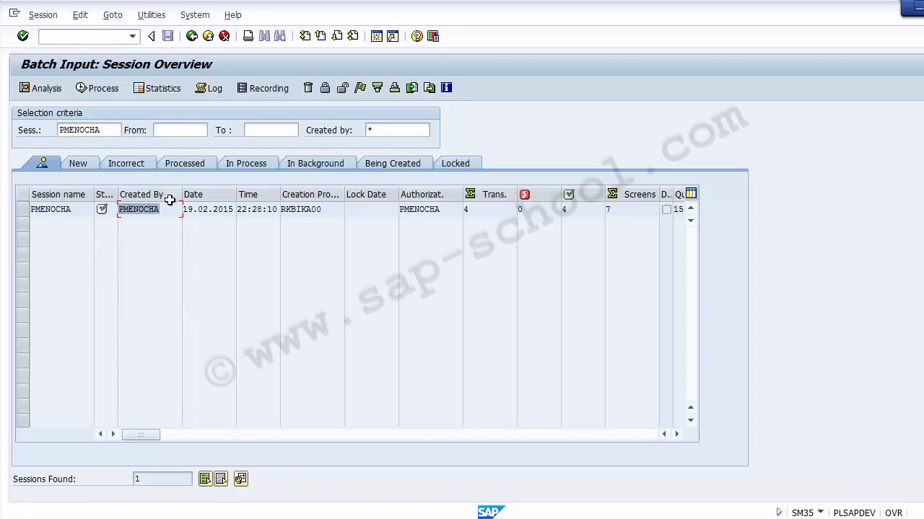
pyautogui.moveTo(187, 212); pyautogui.dragTo(290, 214)
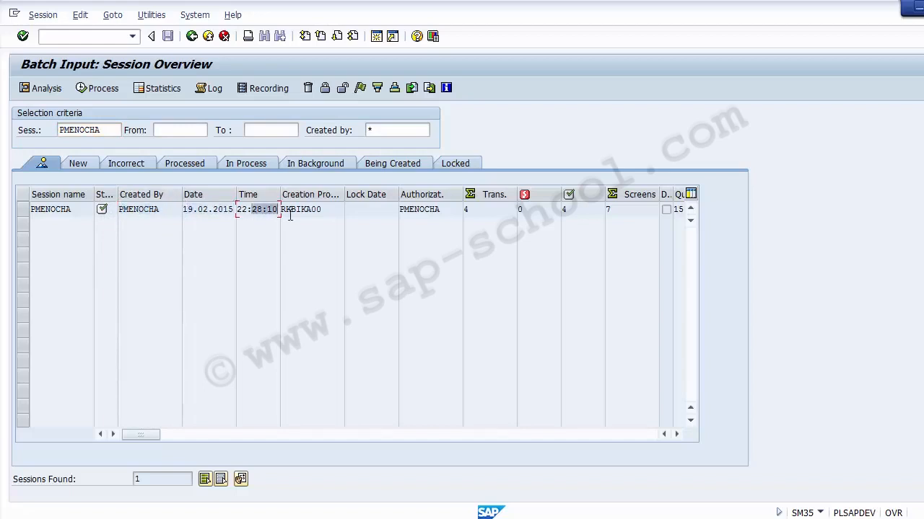
pyautogui.click(331, 214)
pyautogui.click(464, 209)
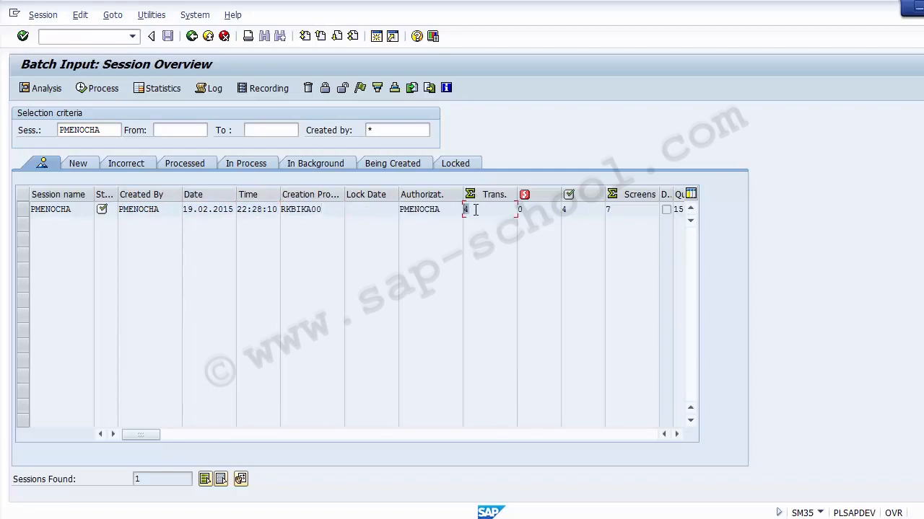
pyautogui.click(525, 210)
pyautogui.click(562, 210)
pyautogui.click(350, 210)
# Open the processed session's batch input log and check the statistics for transactions read and processed.
pyautogui.click(23, 209)
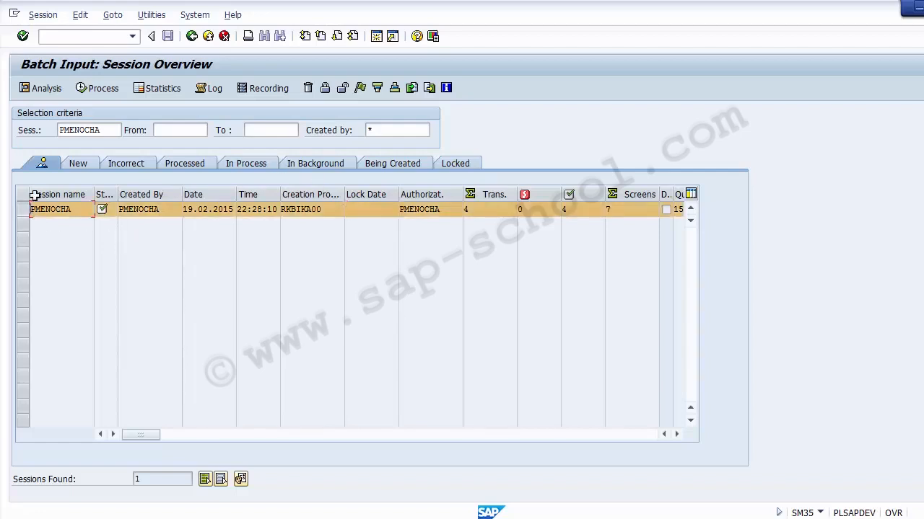
pyautogui.click(209, 88)
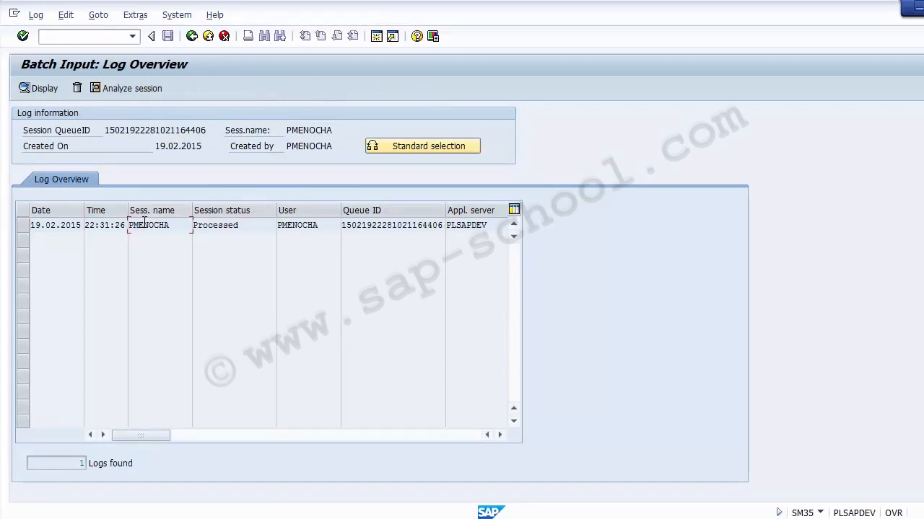
pyautogui.doubleClick(144, 225)
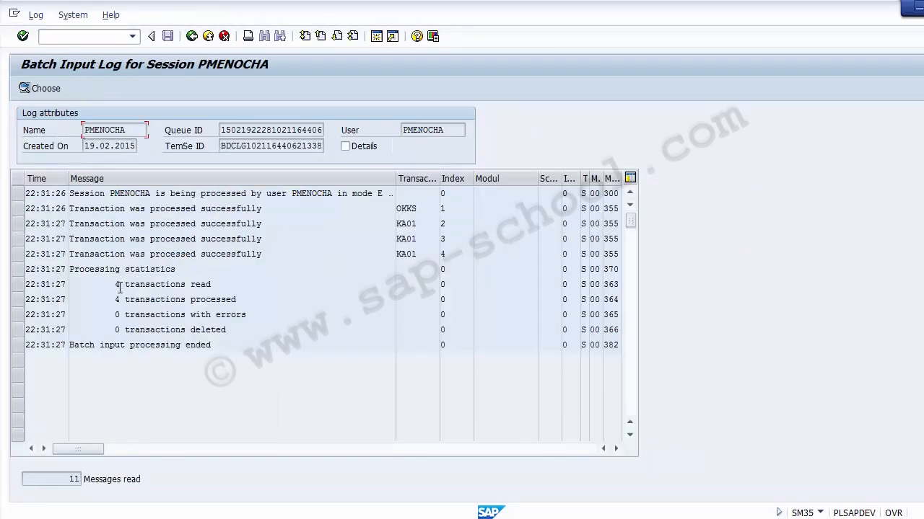
pyautogui.moveTo(114, 284); pyautogui.dragTo(230, 280)
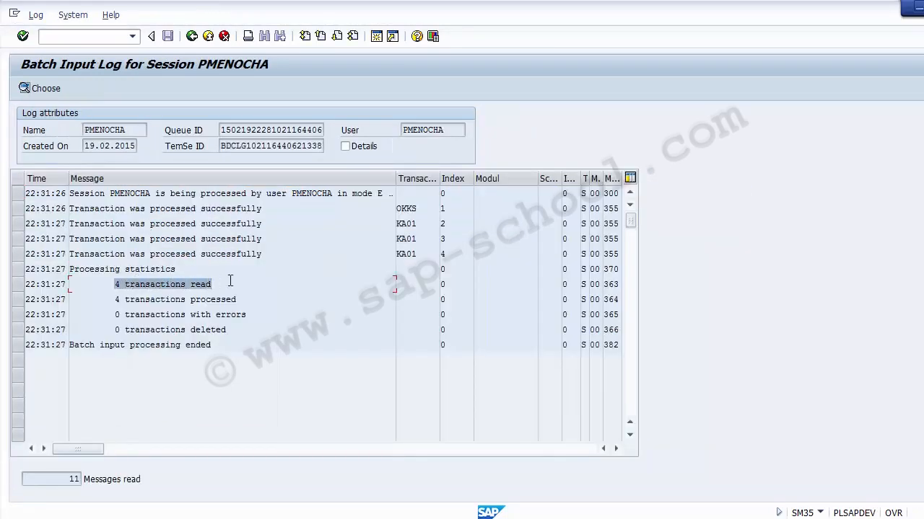
pyautogui.moveTo(110, 302); pyautogui.dragTo(257, 306)
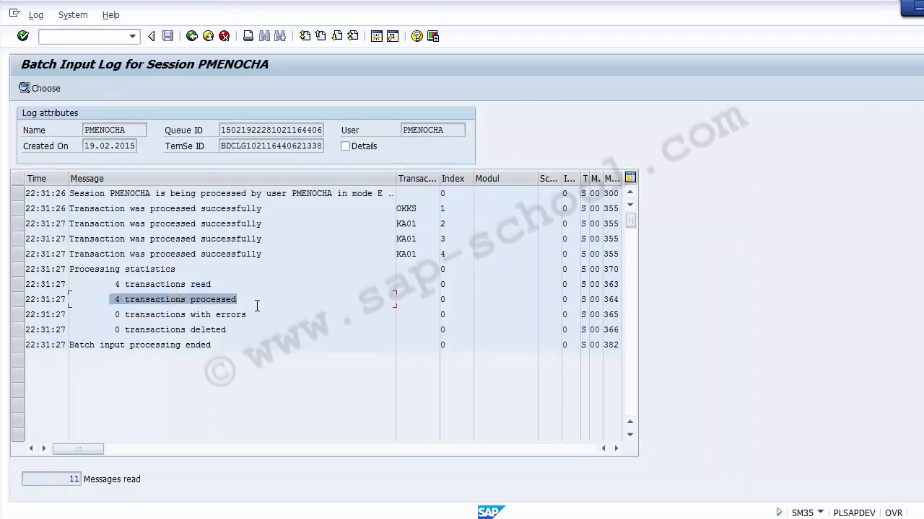
# Leave the log for the SAP Easy Access screen with /n and switch to the PowerPoint slide on creation of cost elements.
pyautogui.click(93, 32)
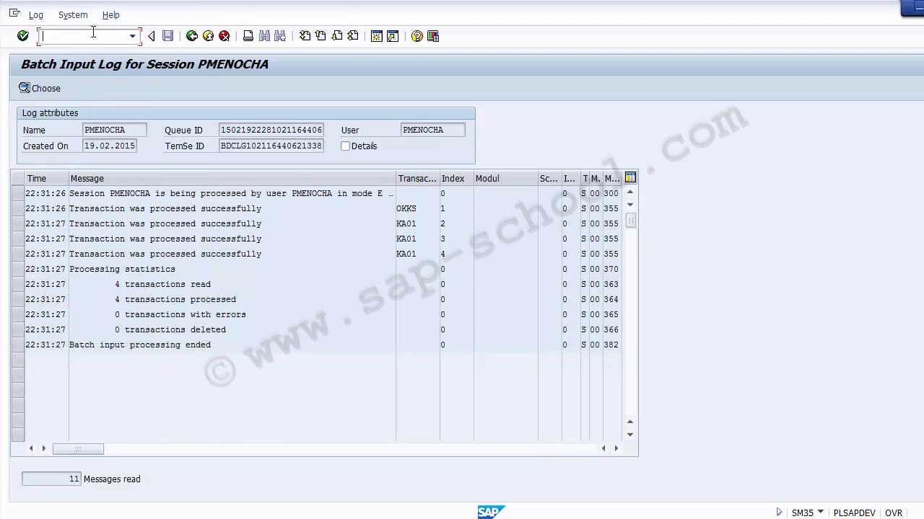
pyautogui.write('/n')
pyautogui.press('Return')
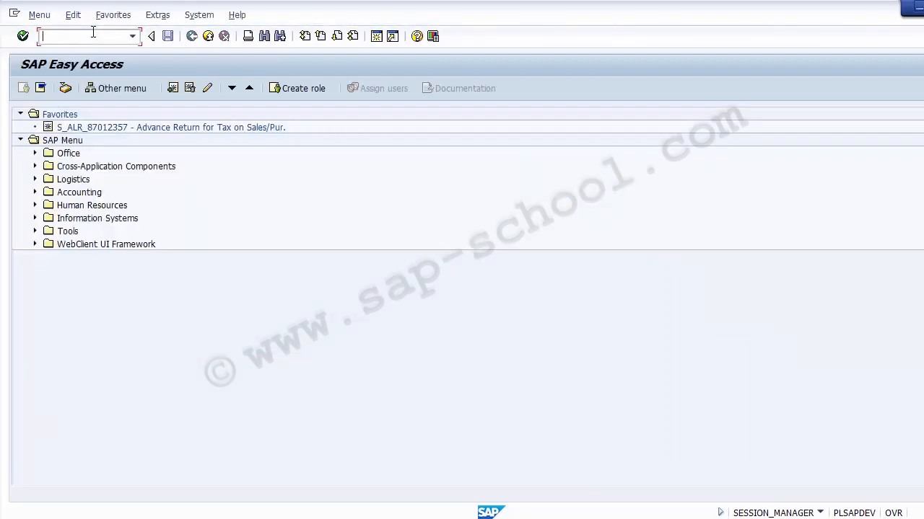
pyautogui.hotkey('alt', 'Tab')
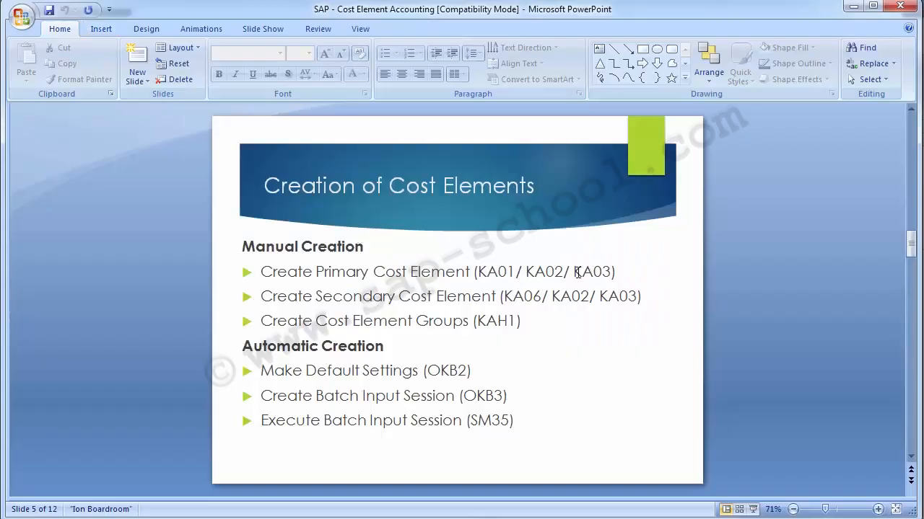
# Switch to SAP, open transaction KA03, clear the Cost Element field and bring up its list of possible entries, then close the list.
pyautogui.hotkey('alt', 'Tab')
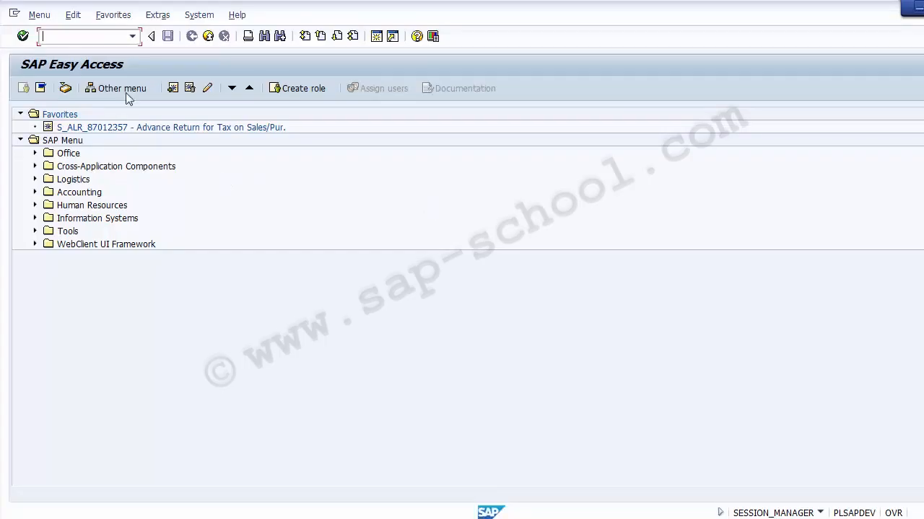
pyautogui.write('KA03')
pyautogui.press('Return')
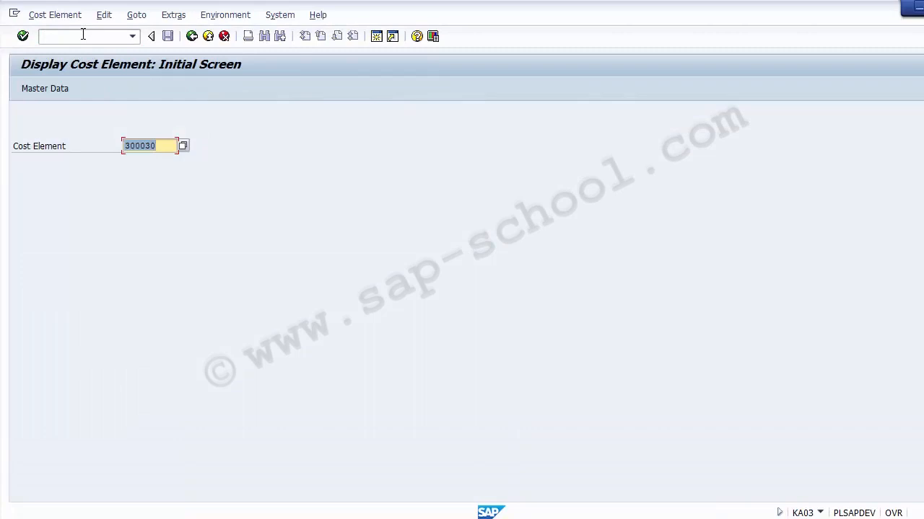
pyautogui.press('Delete')
pyautogui.click(184, 146)
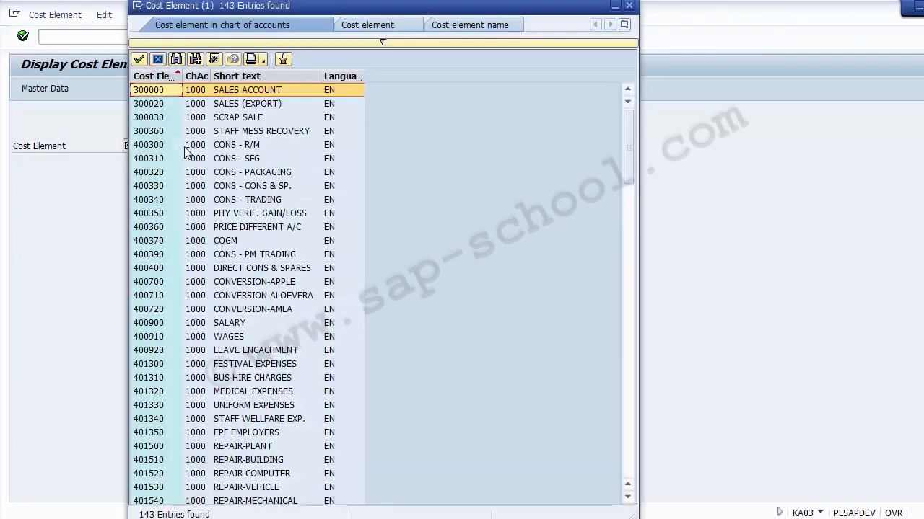
pyautogui.click(161, 62)
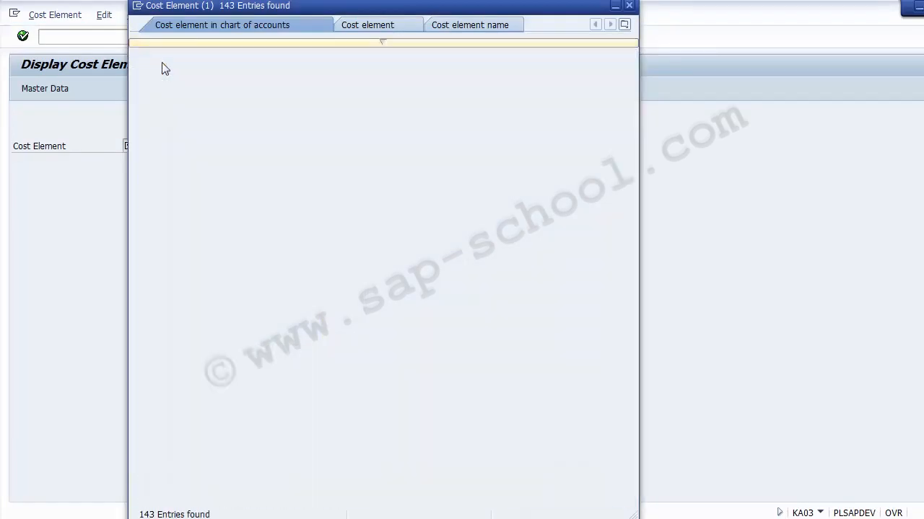
# Search for cost elements in chart of accounts 1000 with language key EN and review the list through to its last entry.
pyautogui.press('F4')
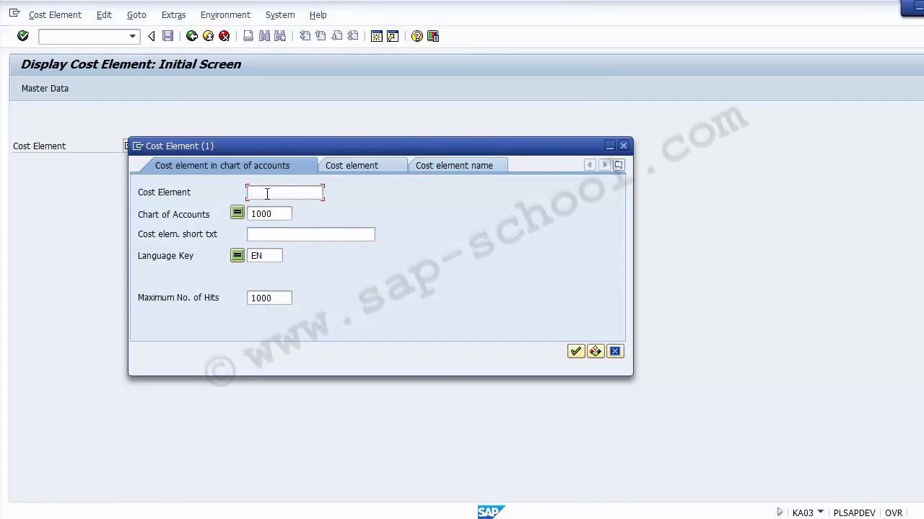
pyautogui.press('Return')
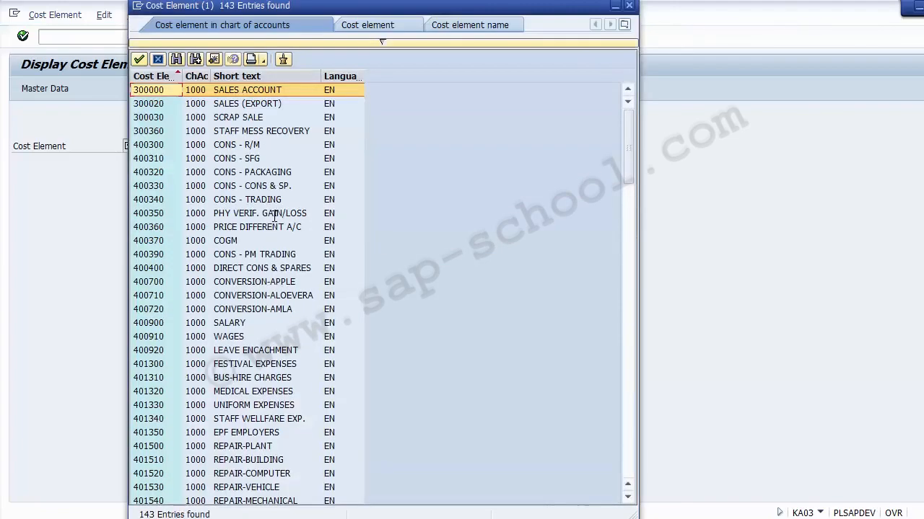
pyautogui.press('pagedown')
pyautogui.press('pagedown')
pyautogui.press('pagedown')
pyautogui.press('pagedown')
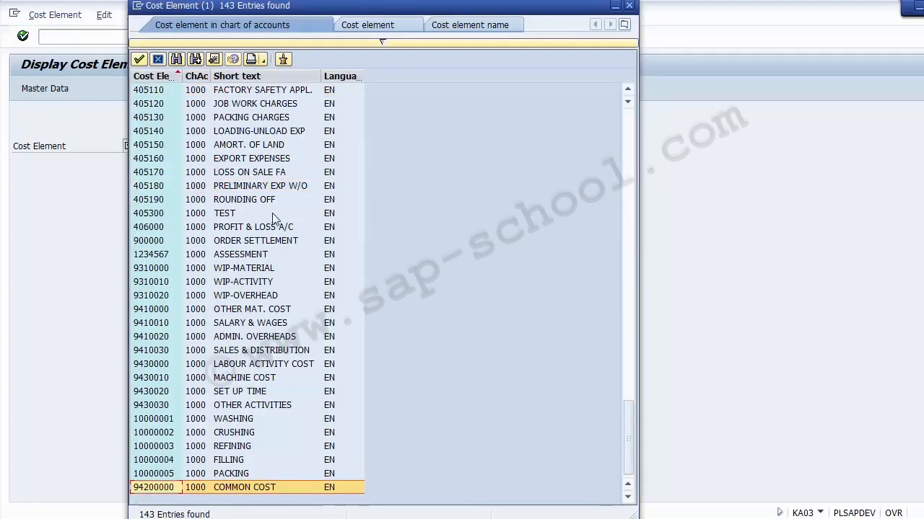
# View the search criteria by cost element, close the search without a selection and return to the SAP Easy Access screen.
pyautogui.click(395, 26)
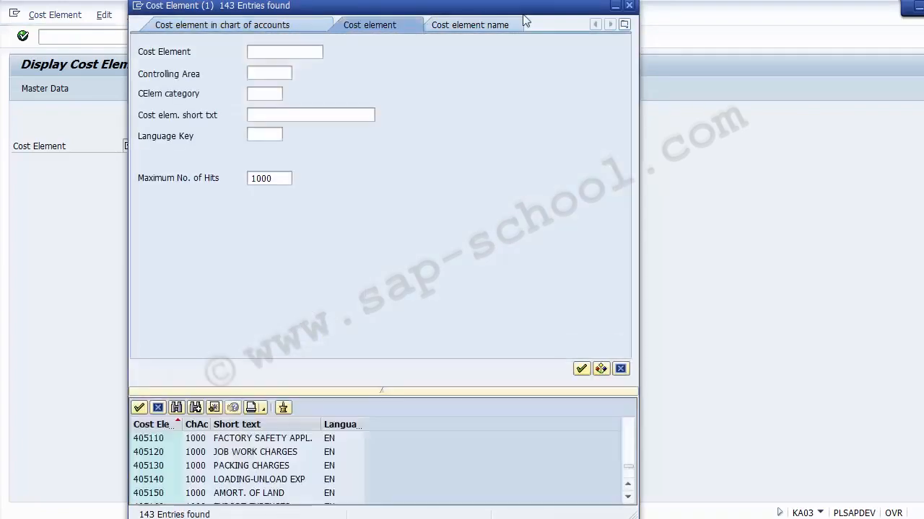
pyautogui.click(628, 5)
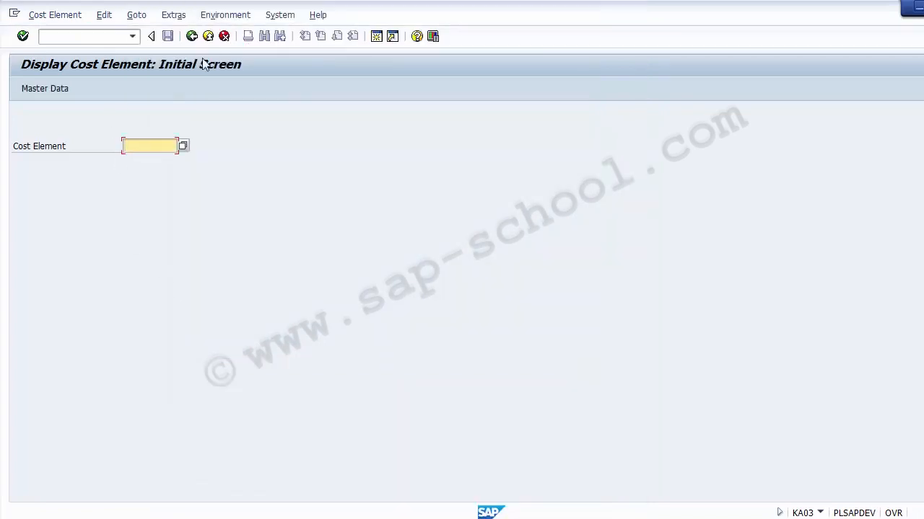
pyautogui.click(208, 37)
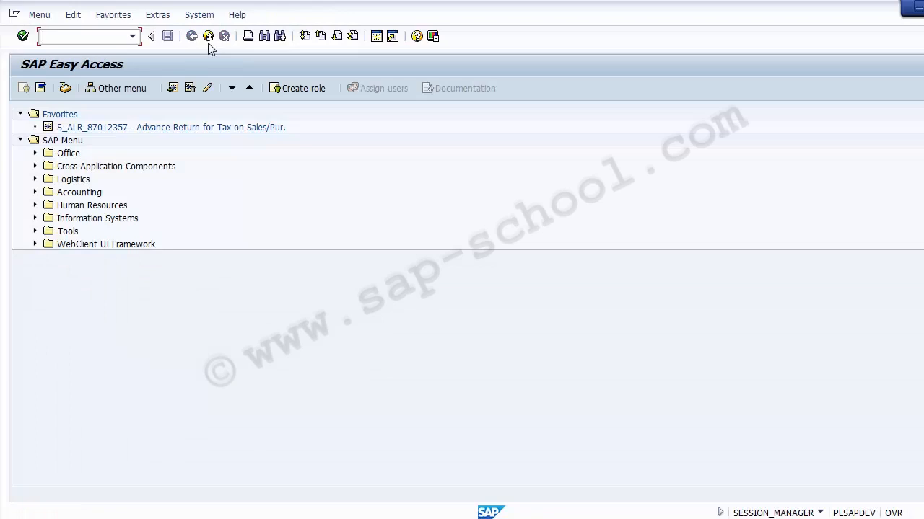